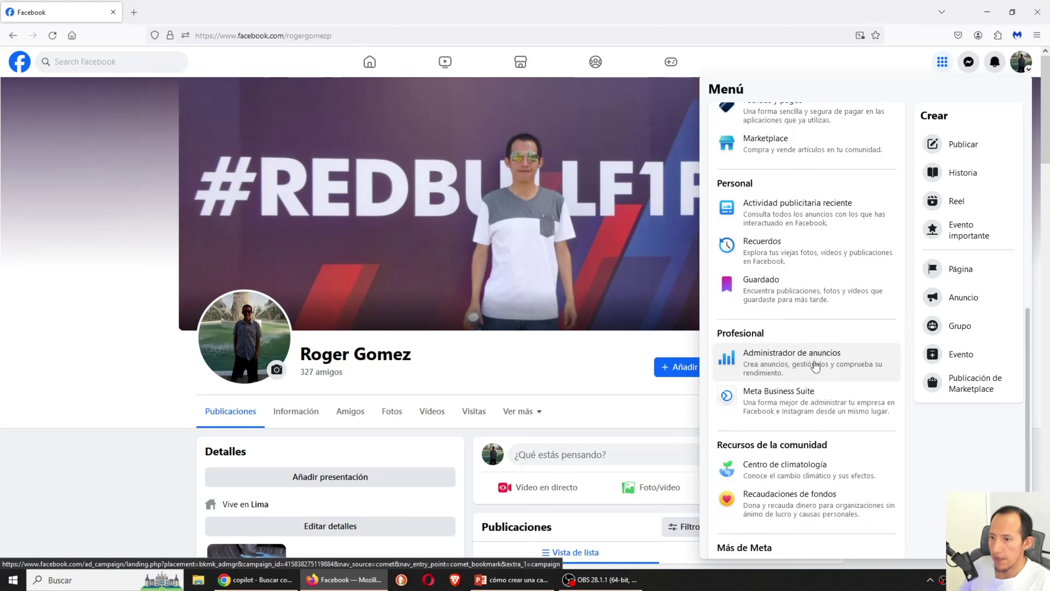
# Open the campaign list in Ads Manager and delete the draft campaign "Campaña Interacción Curso Marketing 15-04-2024"
pyautogui.click(815, 366)
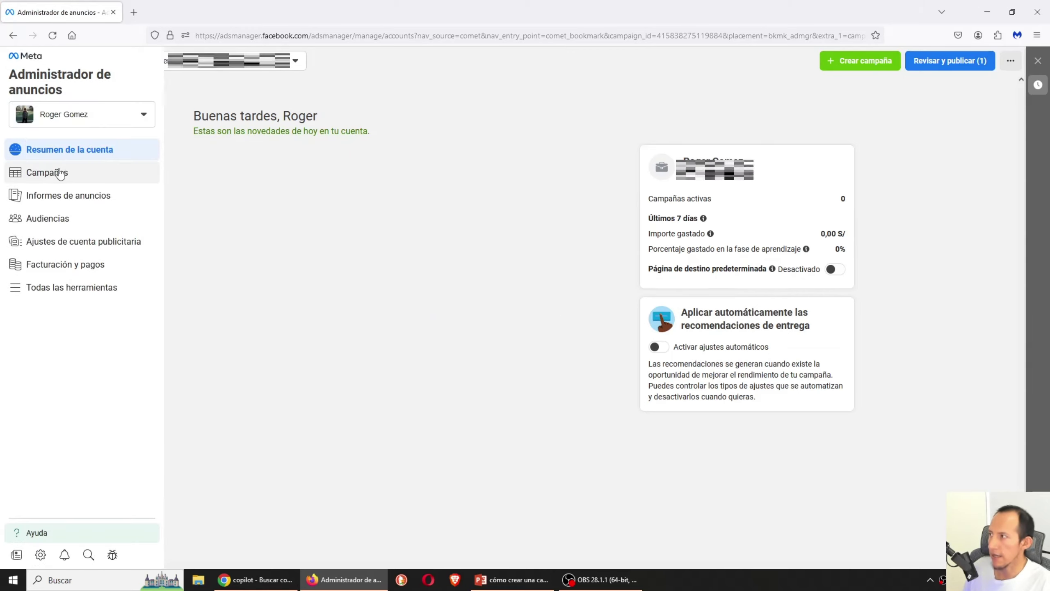
pyautogui.click(55, 178)
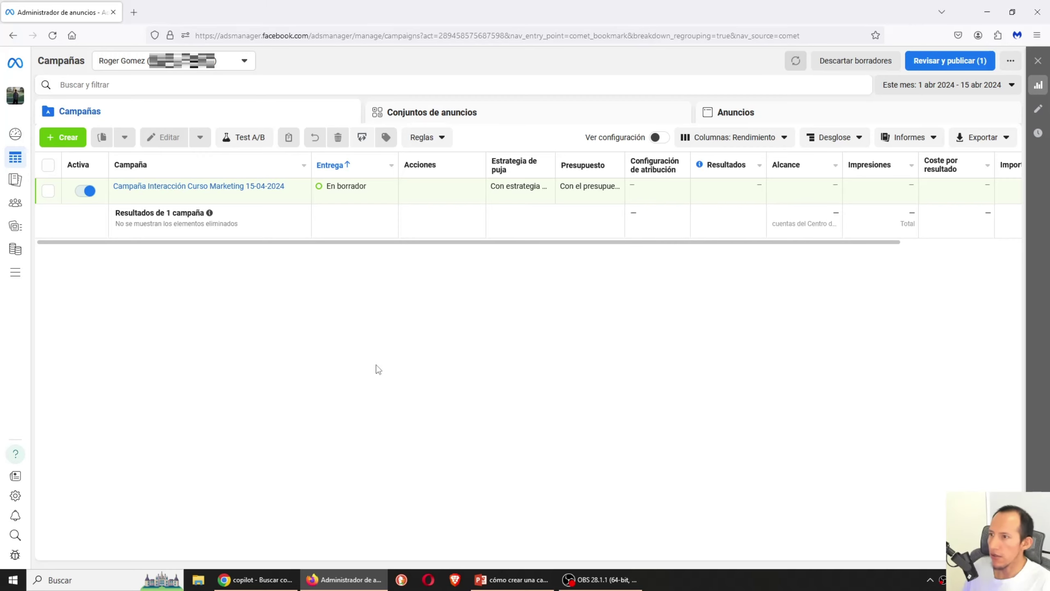
pyautogui.click(48, 191)
pyautogui.click(373, 138)
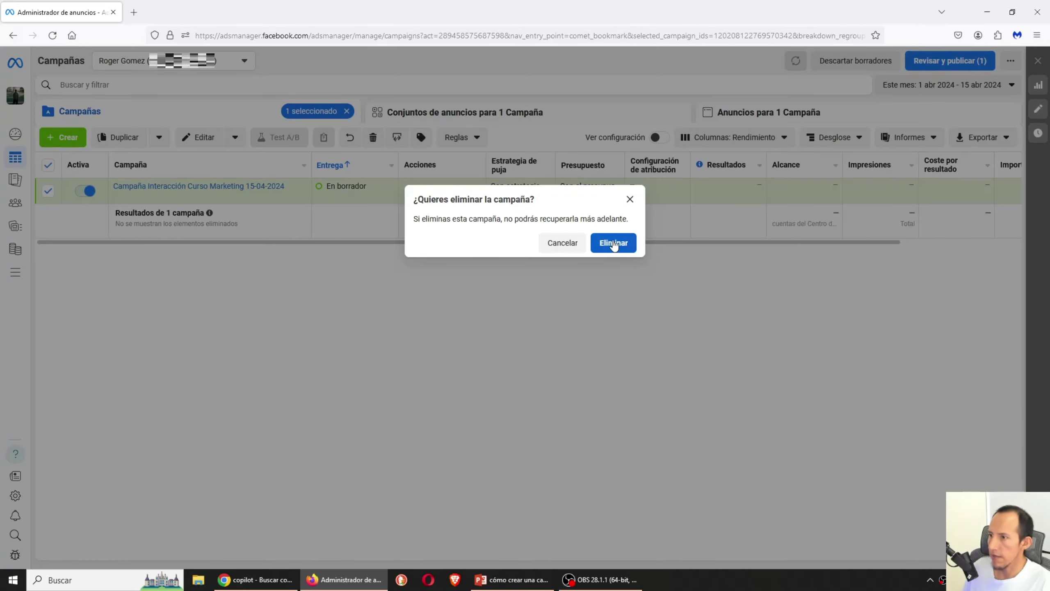
pyautogui.click(614, 242)
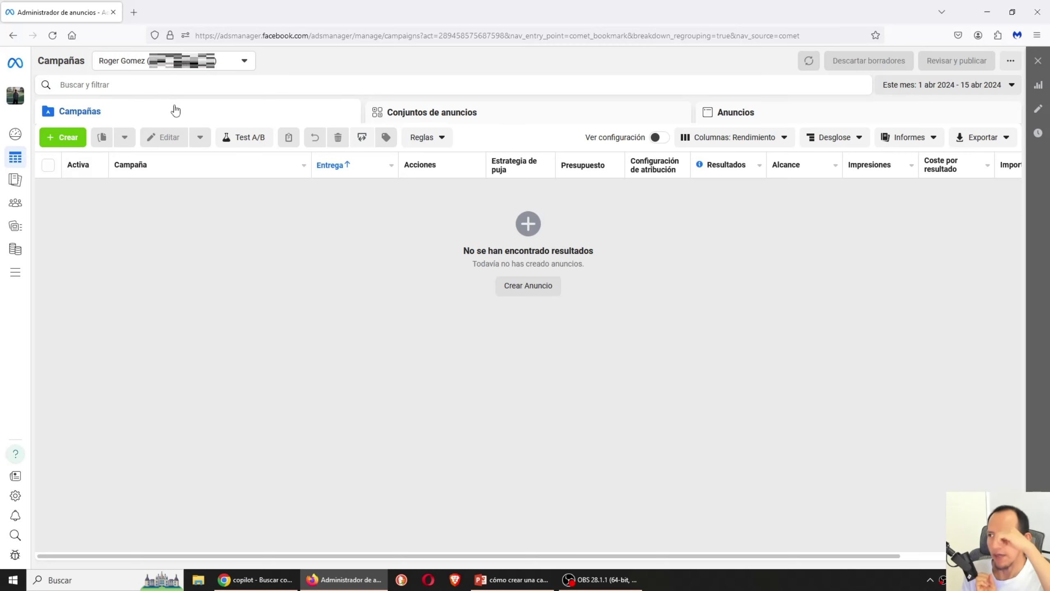
# Look through the ad set and ad levels of the account, ending on the campaign level
pyautogui.click(450, 120)
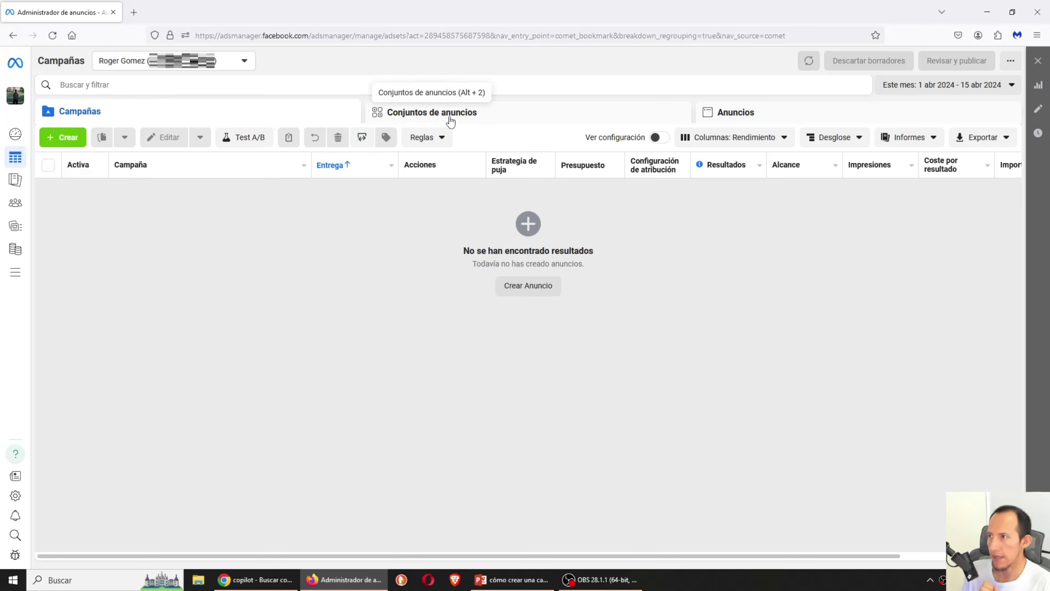
pyautogui.click(792, 117)
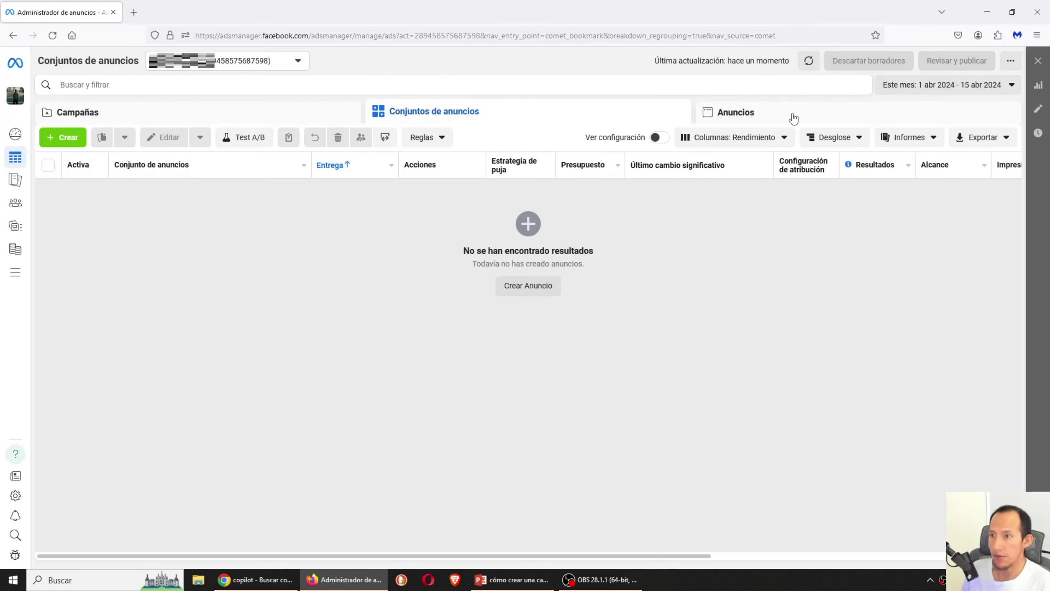
pyautogui.click(210, 113)
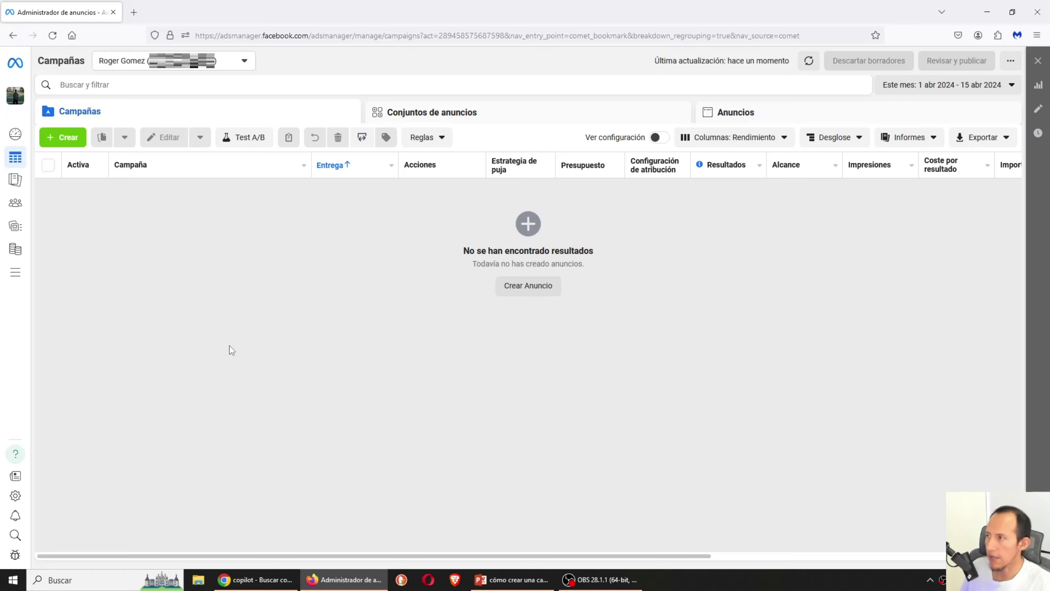
pyautogui.click(518, 112)
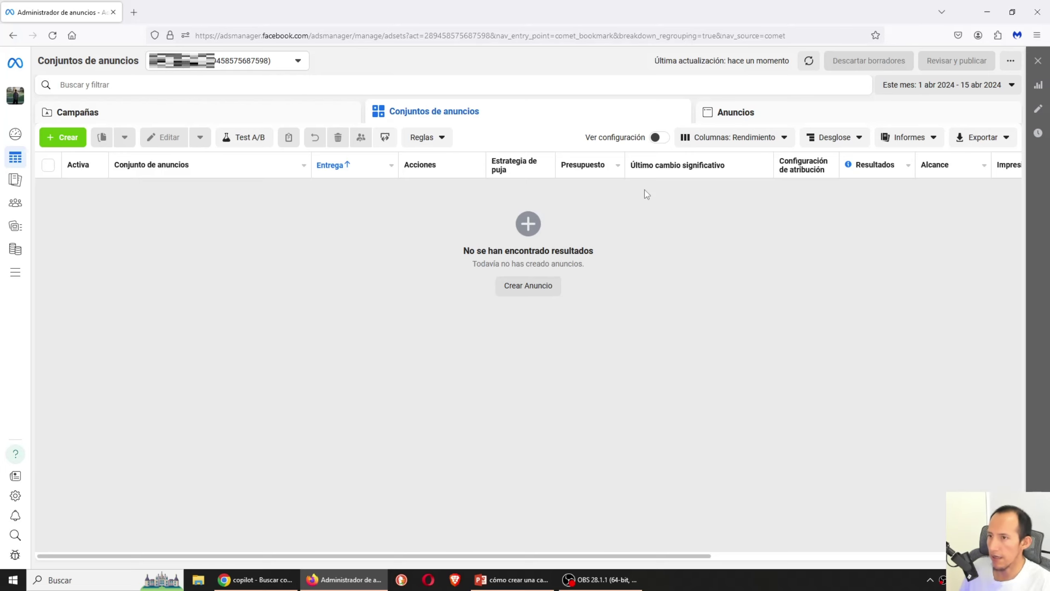
pyautogui.click(780, 112)
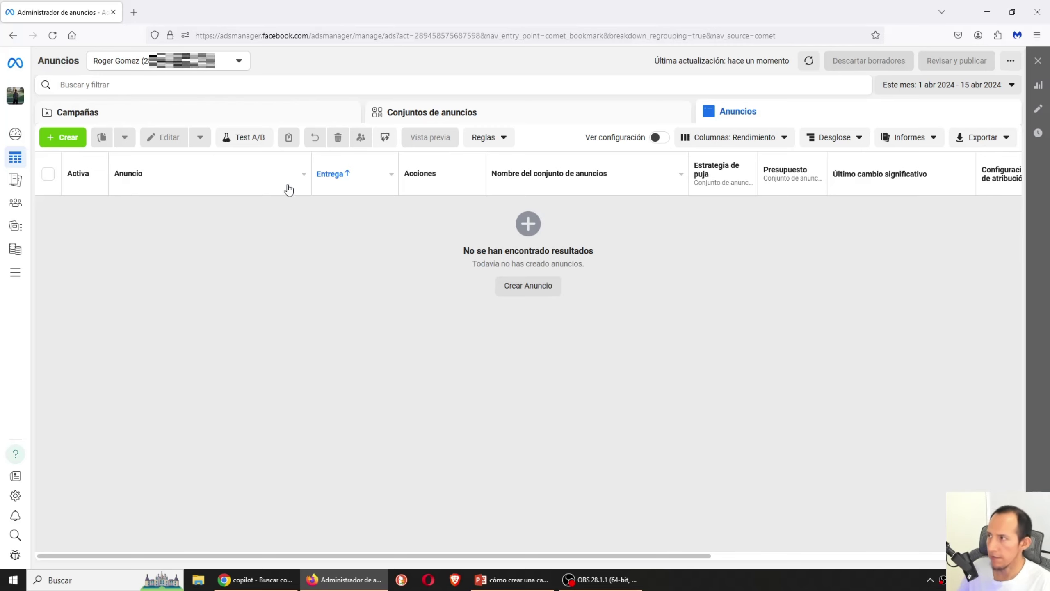
pyautogui.click(235, 113)
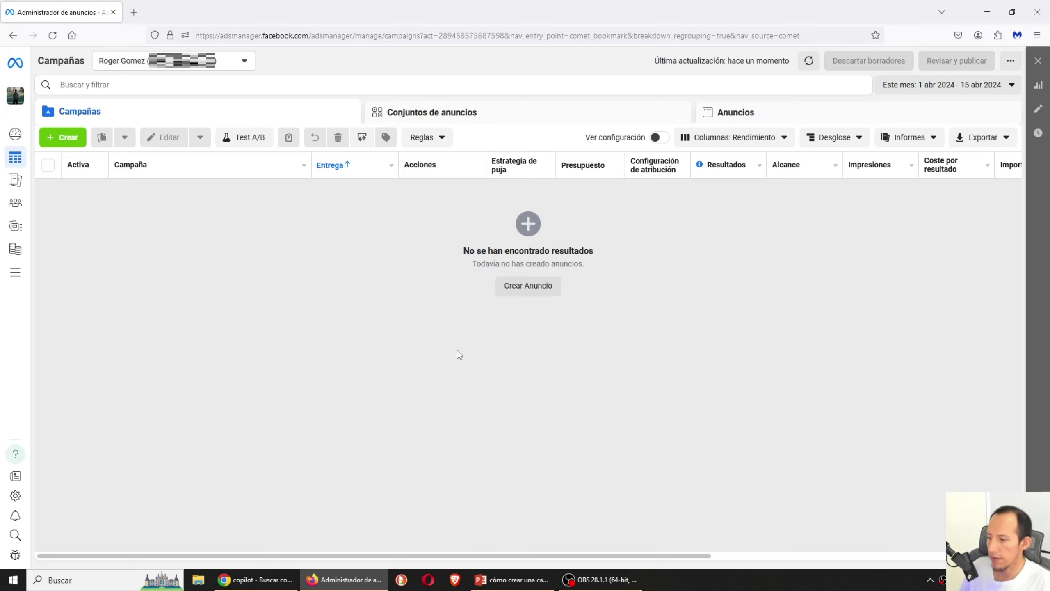
# Switch to PowerPoint and present the slides on Ads Manager access, the Meta Ads objectives and the ad example, ending the slideshow
pyautogui.click(517, 580)
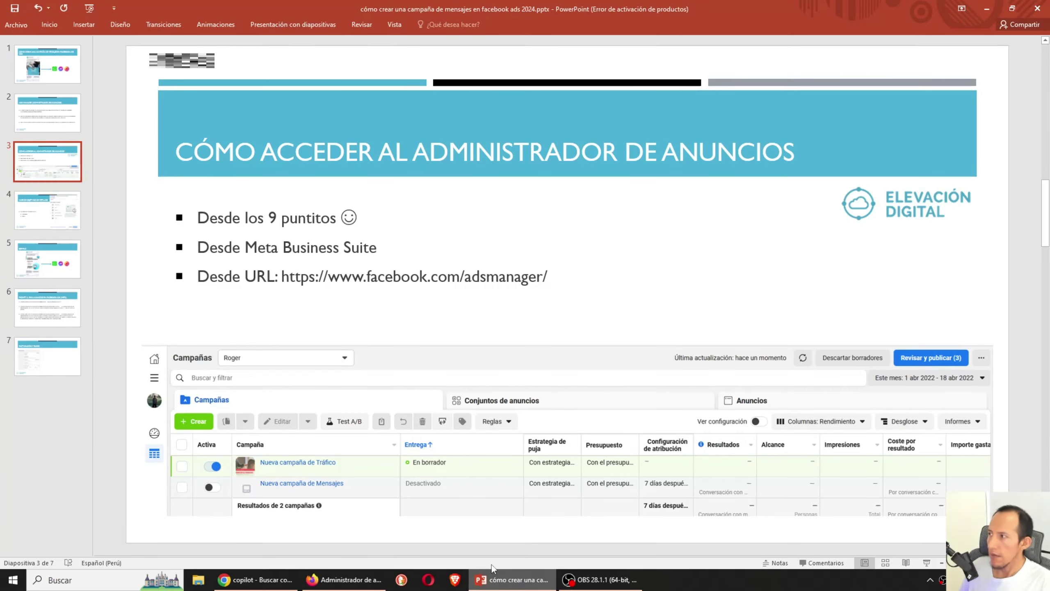
pyautogui.click(927, 563)
pyautogui.press('Right')
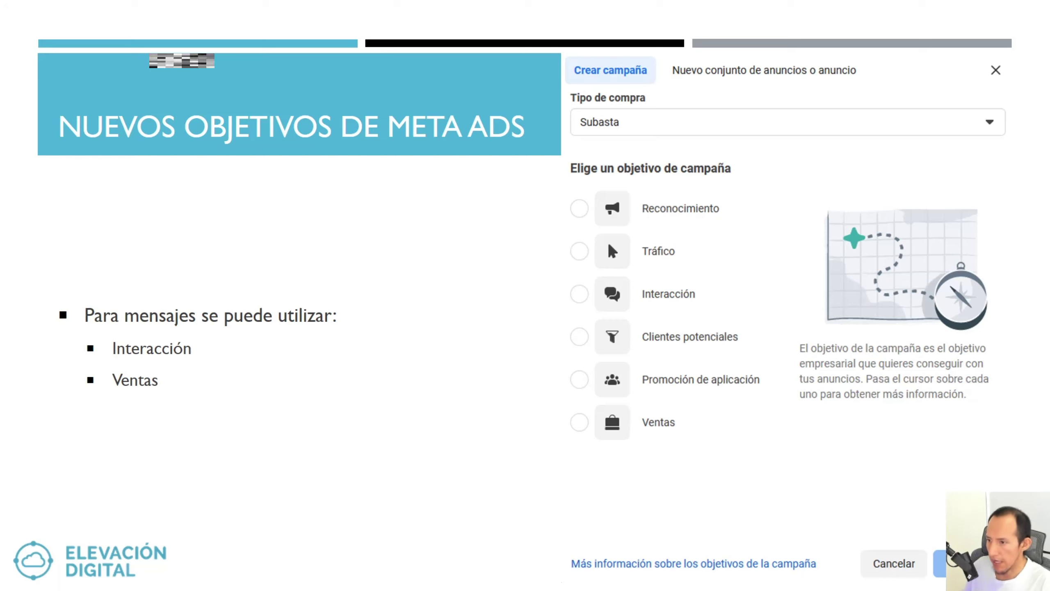
pyautogui.press('Right')
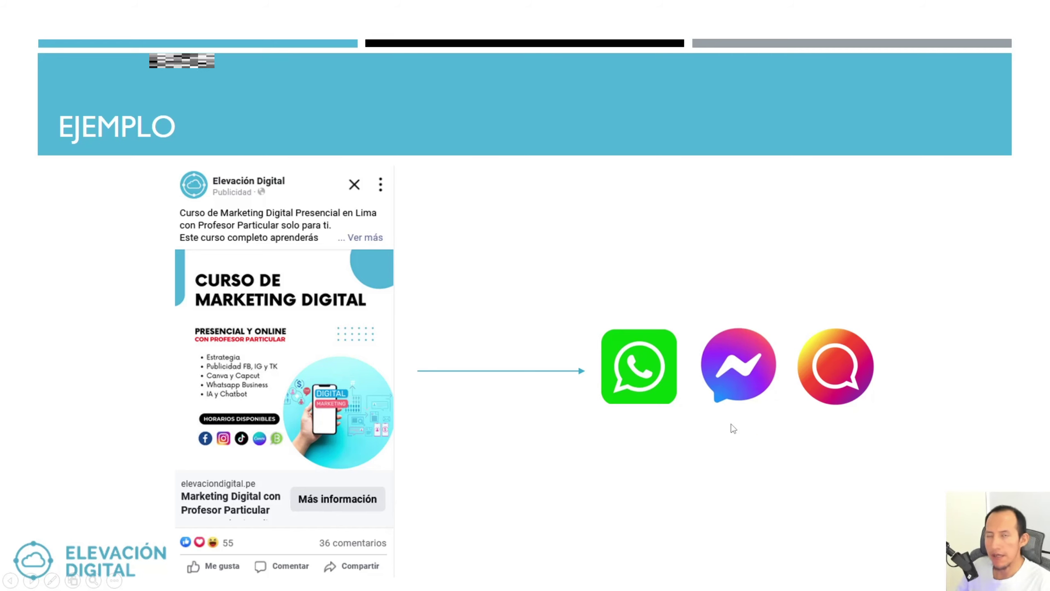
pyautogui.press('Escape')
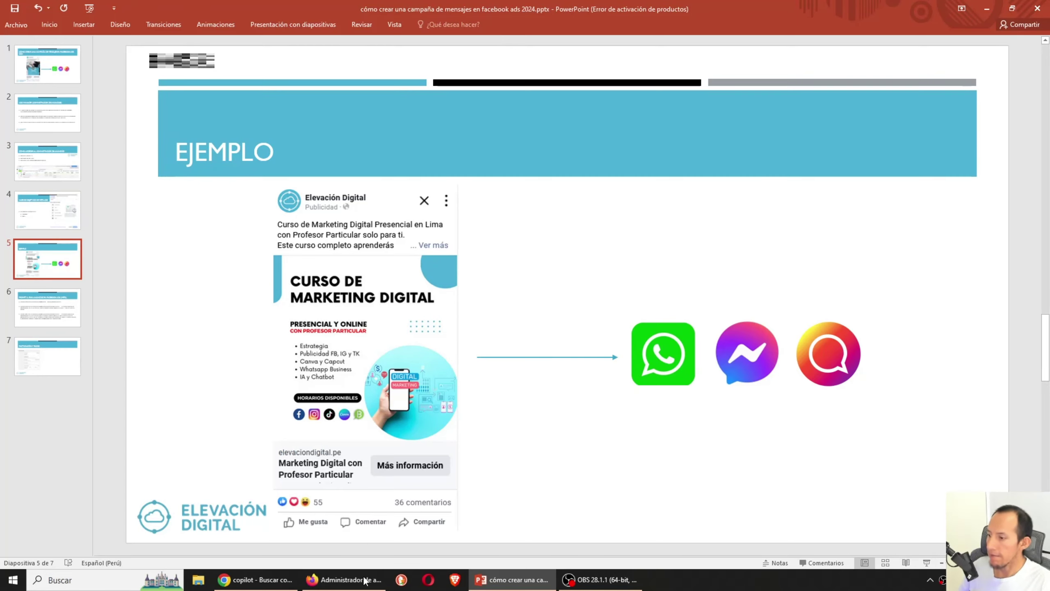
# Switch back to Ads Manager in Firefox and create an auction campaign with the Interacción objective and the manual configuration
pyautogui.click(346, 582)
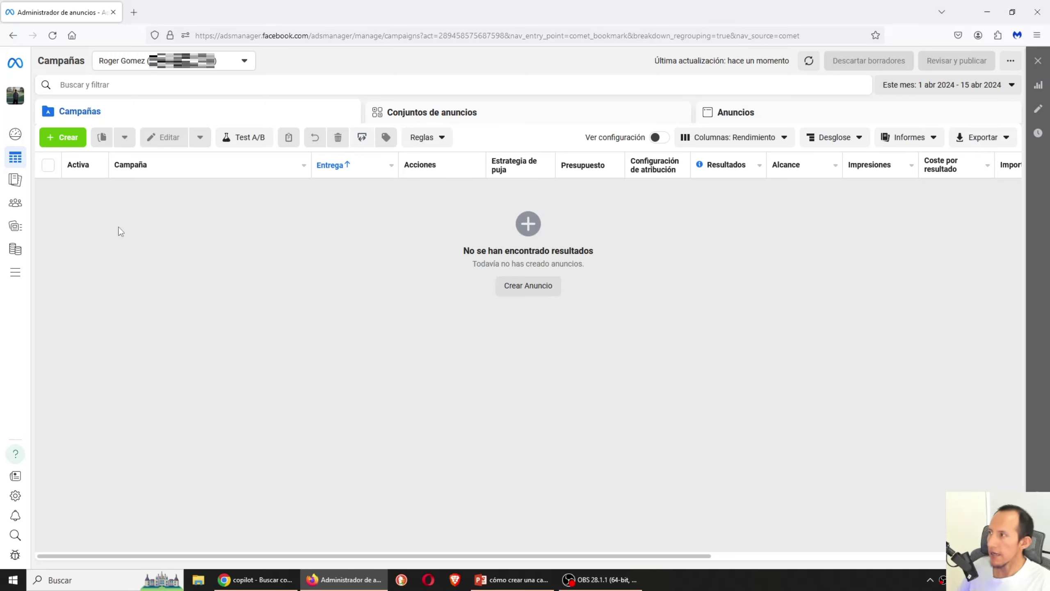
pyautogui.click(70, 138)
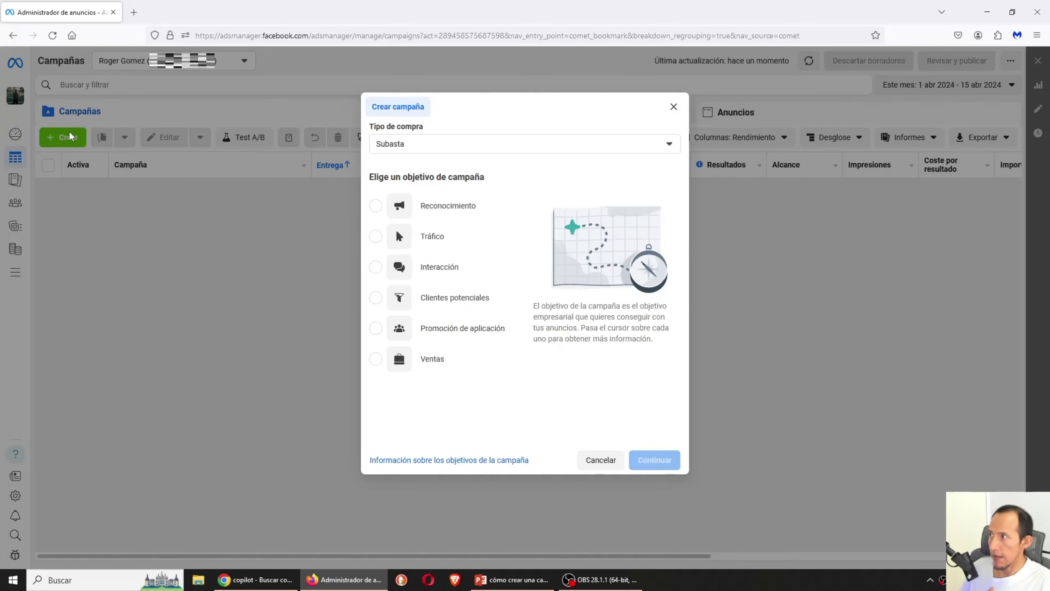
pyautogui.click(437, 275)
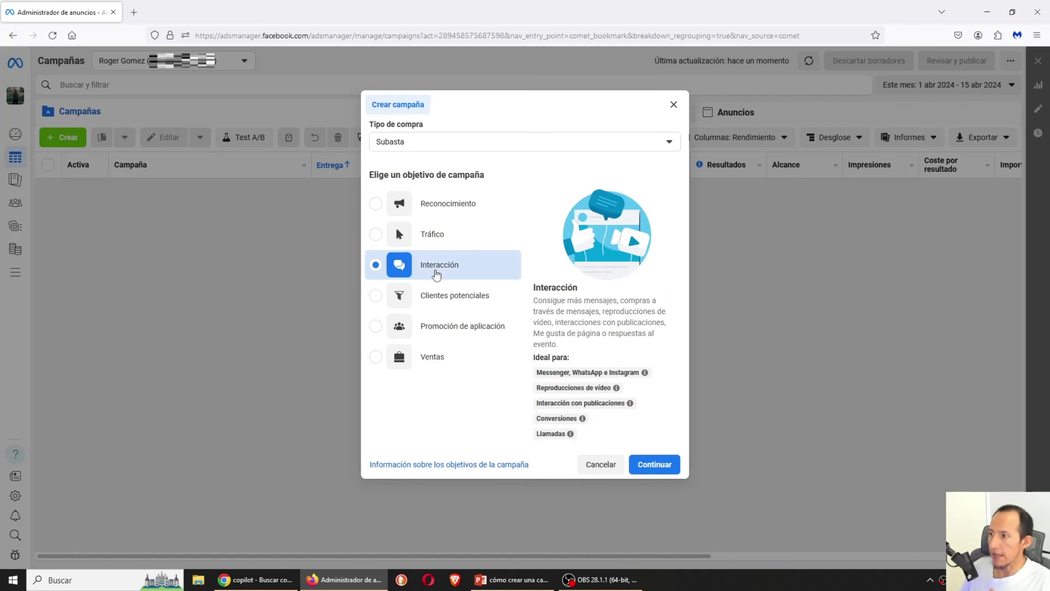
pyautogui.moveTo(555, 374)
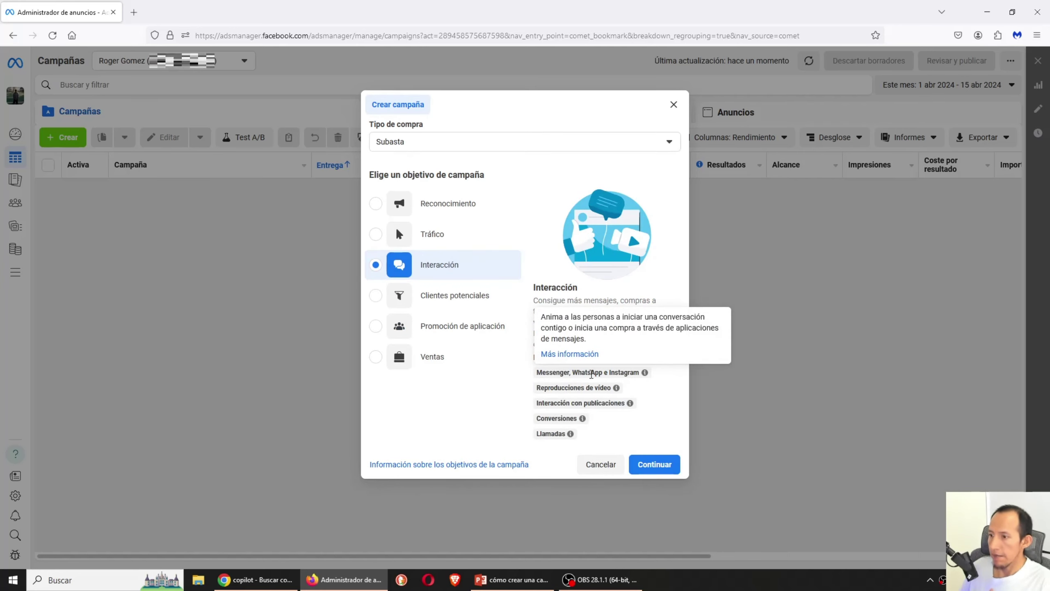
pyautogui.click(654, 465)
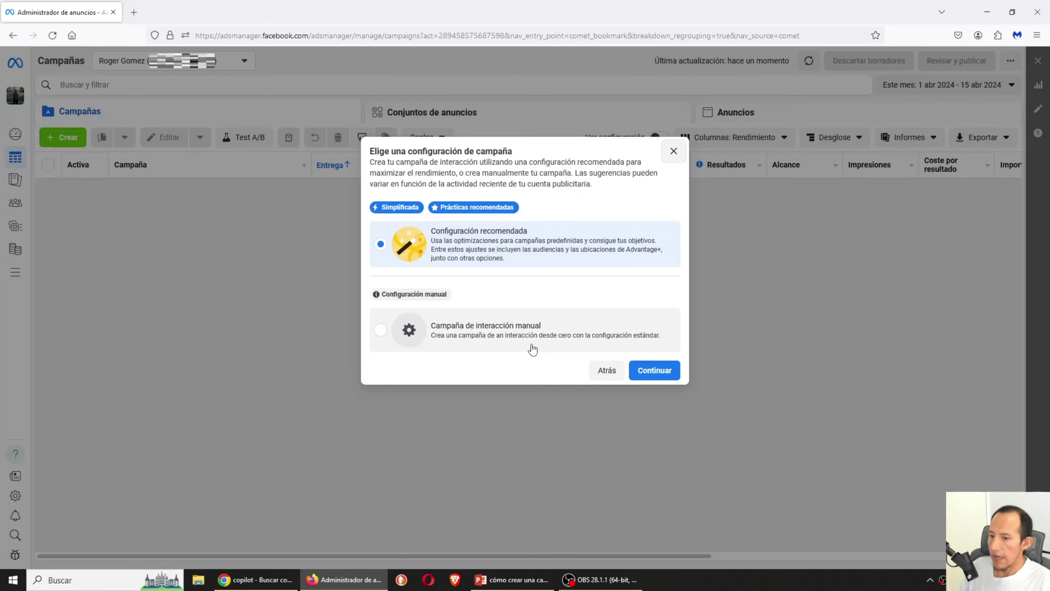
pyautogui.click(488, 339)
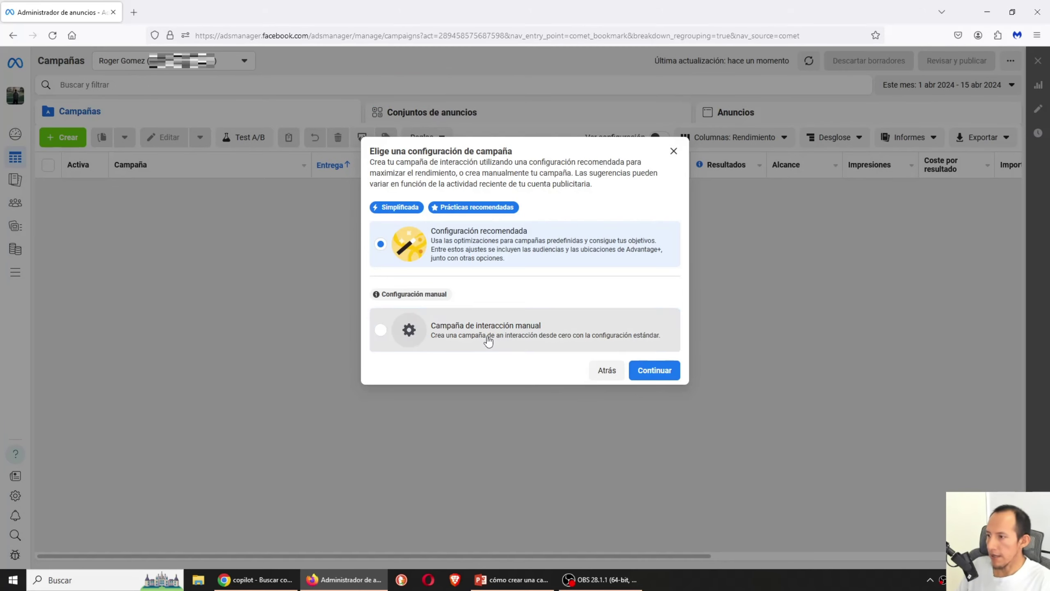
pyautogui.click(664, 374)
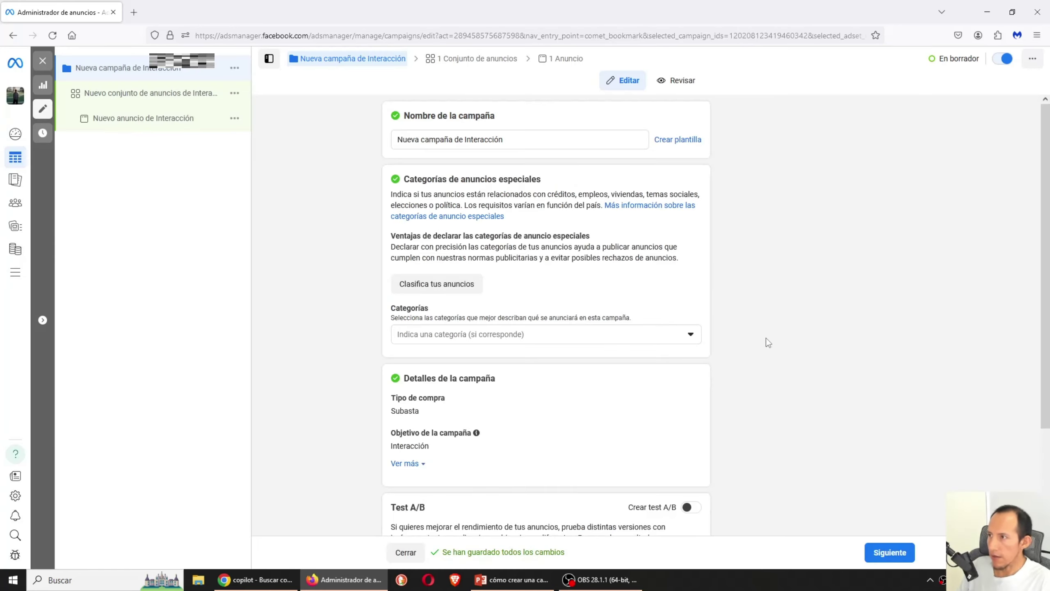
# Name the new campaign "Campaña Interacción Curso Marketing 15-04-2024"
pyautogui.moveTo(545, 141); pyautogui.dragTo(381, 146)
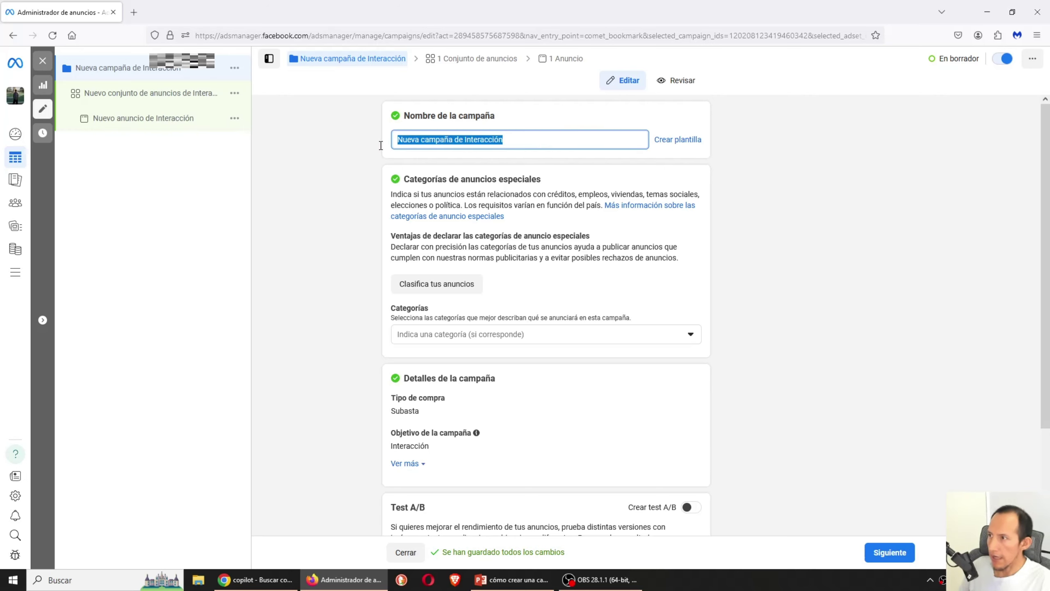
pyautogui.write('Campaña Interacción Curso Marketing 15-04-2024')
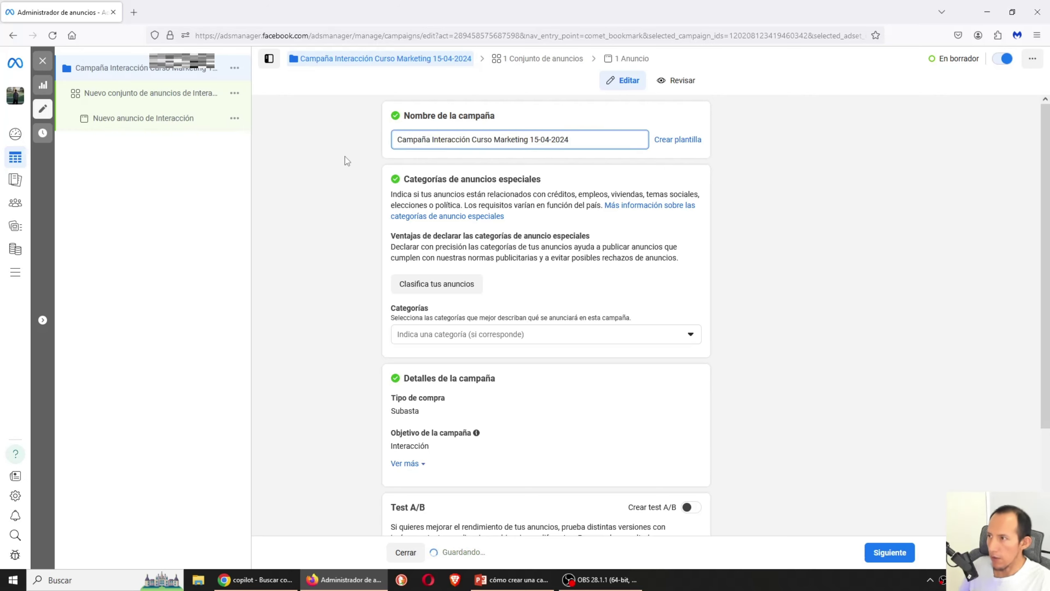
pyautogui.click(346, 161)
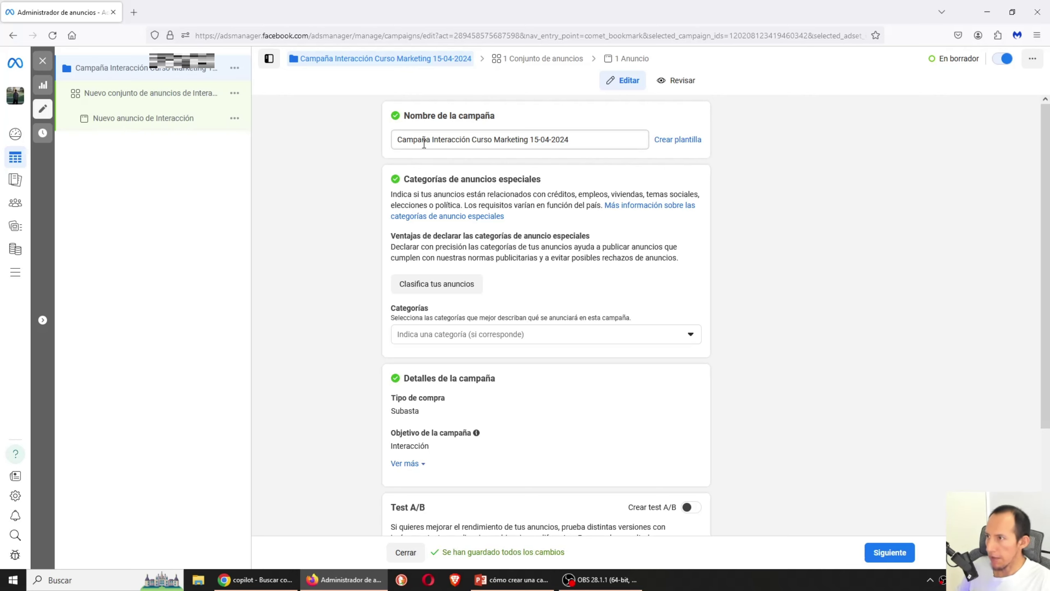
# Examine the parts of the campaign name: level, objective, product and date
pyautogui.doubleClick(421, 139)
pyautogui.click(356, 169)
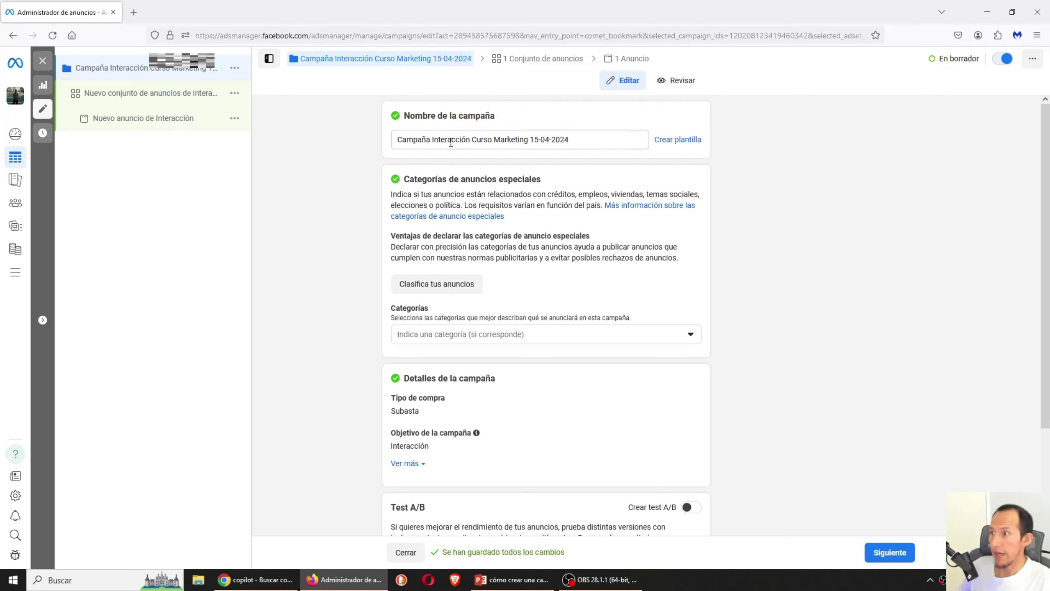
pyautogui.doubleClick(451, 139)
pyautogui.click(370, 157)
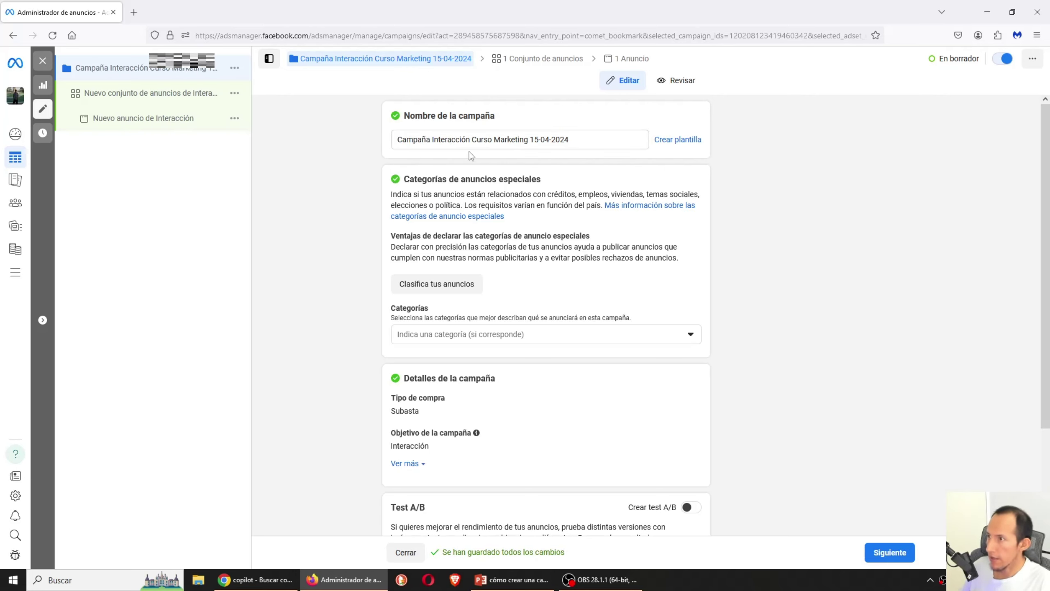
pyautogui.doubleClick(451, 139)
pyautogui.moveTo(451, 140); pyautogui.dragTo(504, 143)
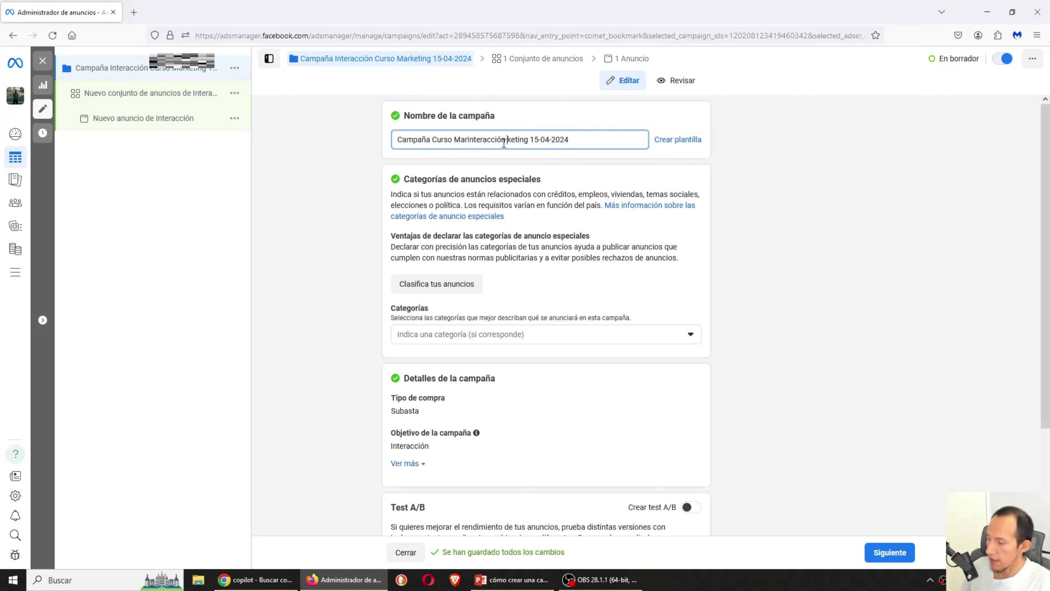
pyautogui.hotkey('ctrl', 'z')
pyautogui.click(483, 142)
pyautogui.doubleClick(483, 141)
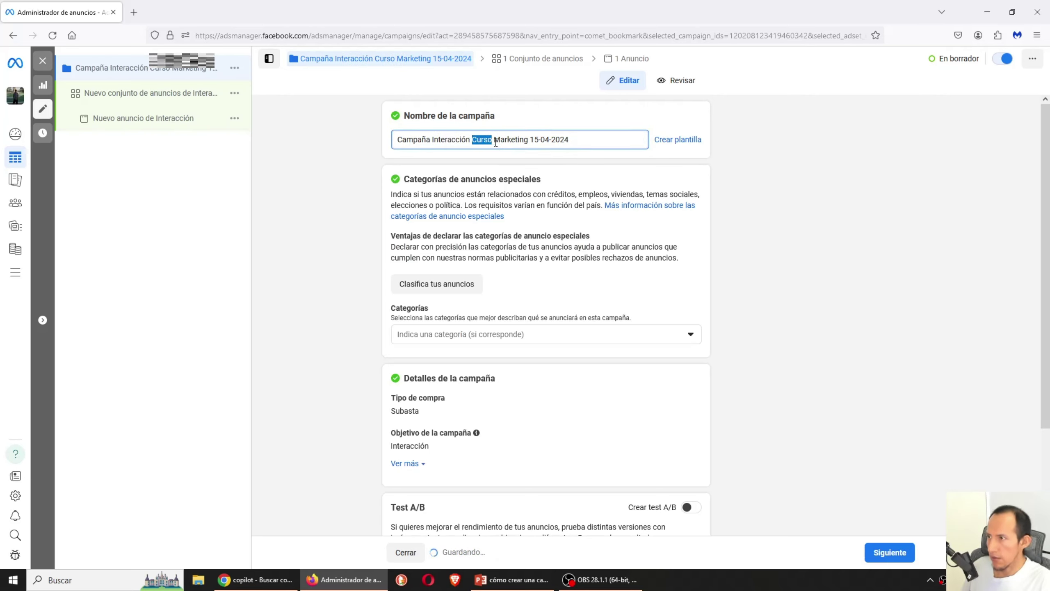
pyautogui.moveTo(496, 142); pyautogui.dragTo(525, 142)
pyautogui.click(583, 140)
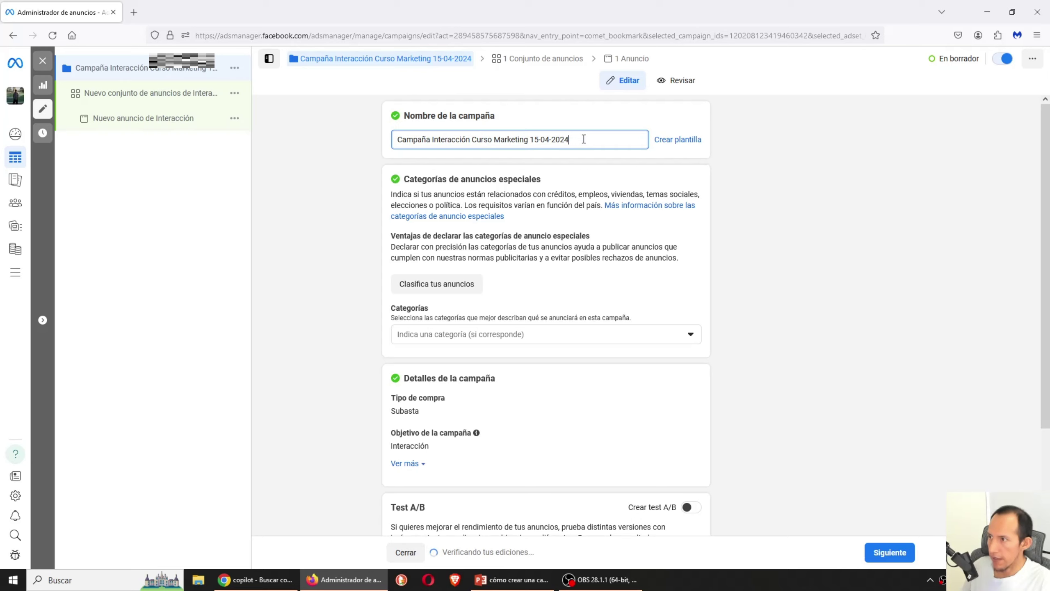
pyautogui.click(326, 212)
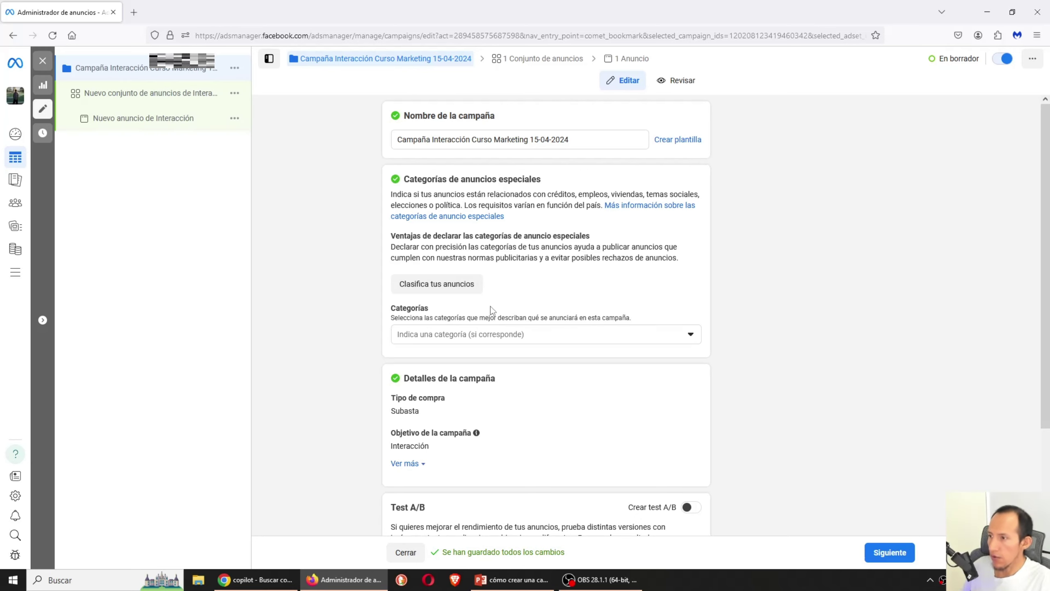
# Check the special ad categories, leave them all unselected, and continue to the ad set settings
pyautogui.click(464, 336)
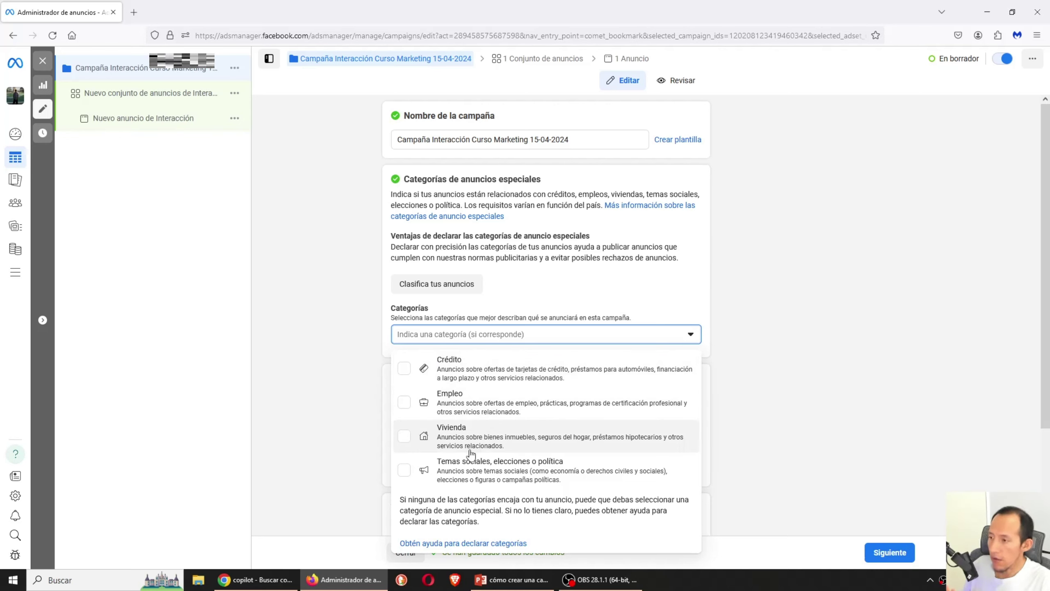
pyautogui.click(332, 376)
pyautogui.scroll(-3, 331, 374)
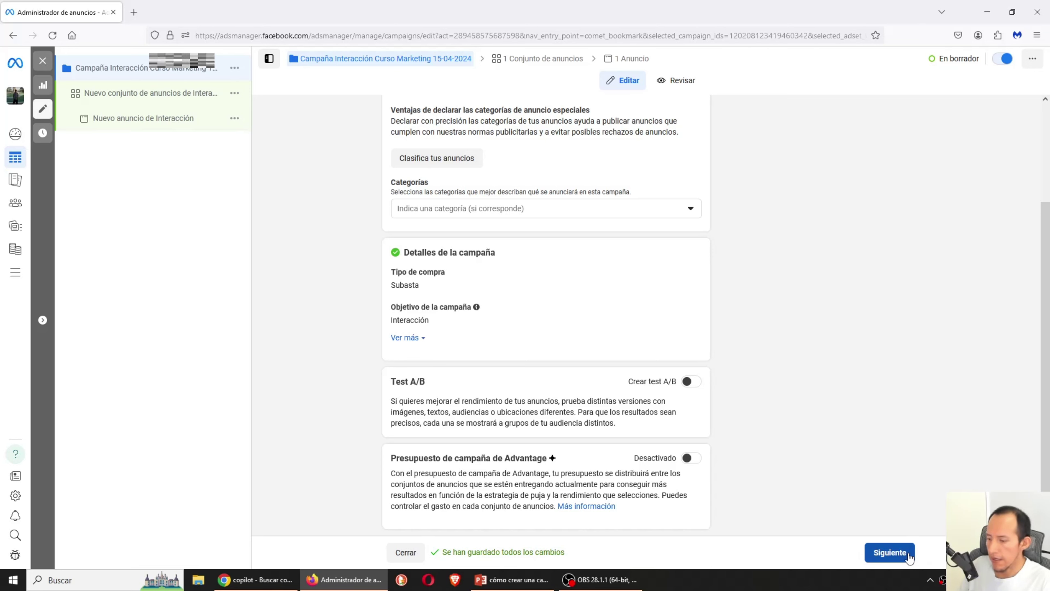
pyautogui.click(890, 552)
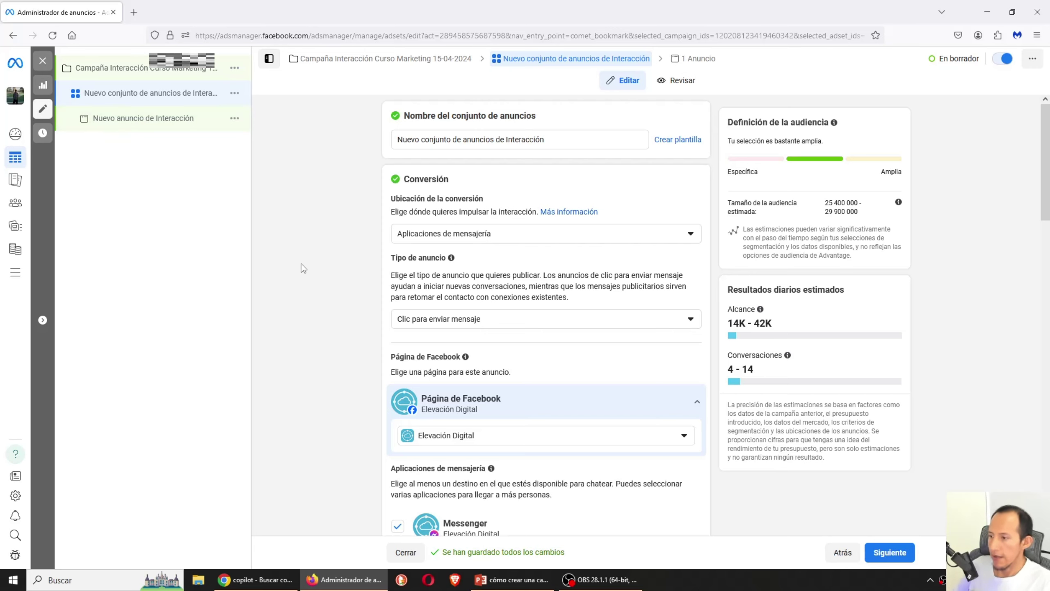
# Replace the ad set's default name with "Campaña Interacción Curso Marketing 15-04-2024"
pyautogui.click(579, 141)
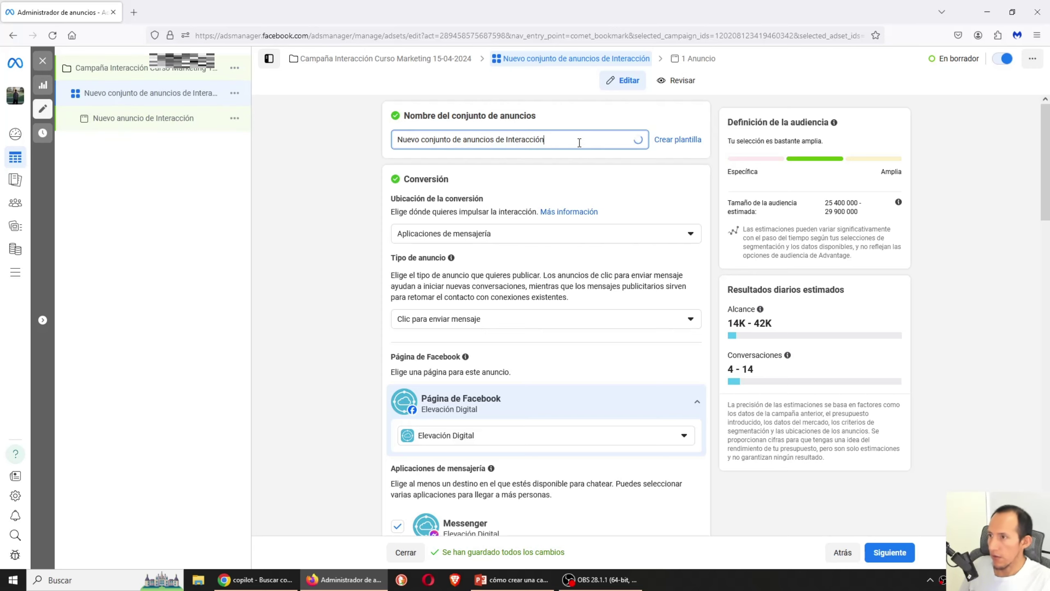
pyautogui.moveTo(577, 141); pyautogui.dragTo(376, 148)
pyautogui.write('Campaña Interacción Curso Marketing 15-04-2024')
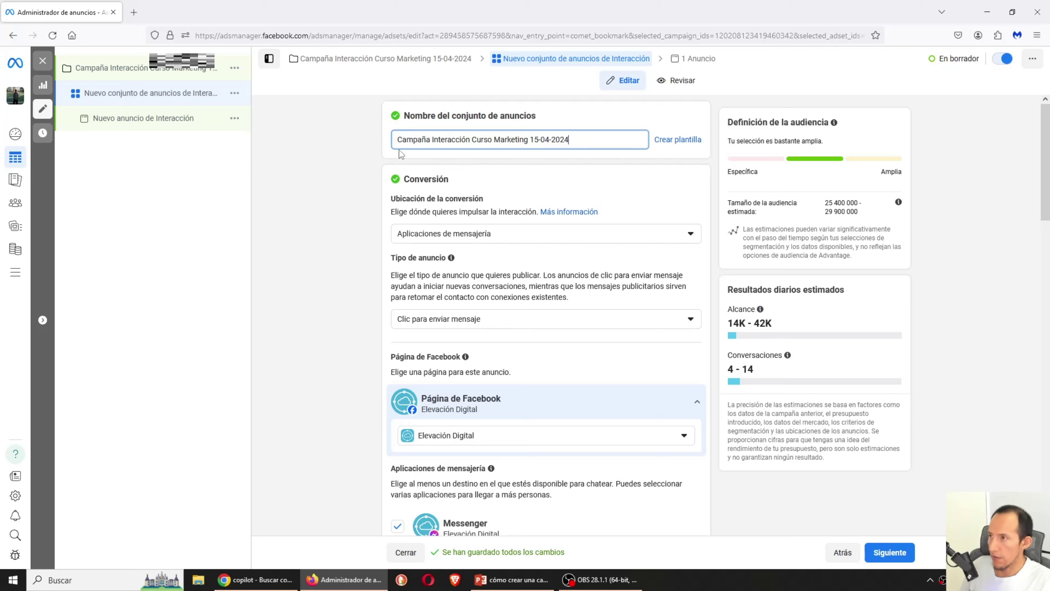
# Replace the word "Campaña" in the ad set name with "Conjunto", giving "Conjunto Interacción Curso Marketing 15-04-2024"
pyautogui.doubleClick(413, 141)
pyautogui.write('Conjunto')
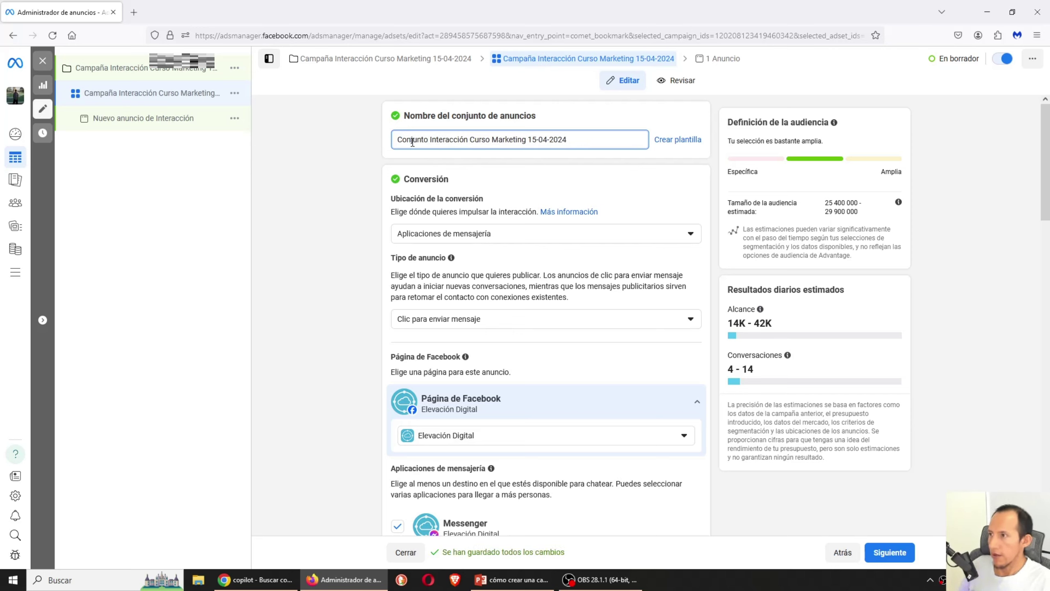
pyautogui.click(325, 177)
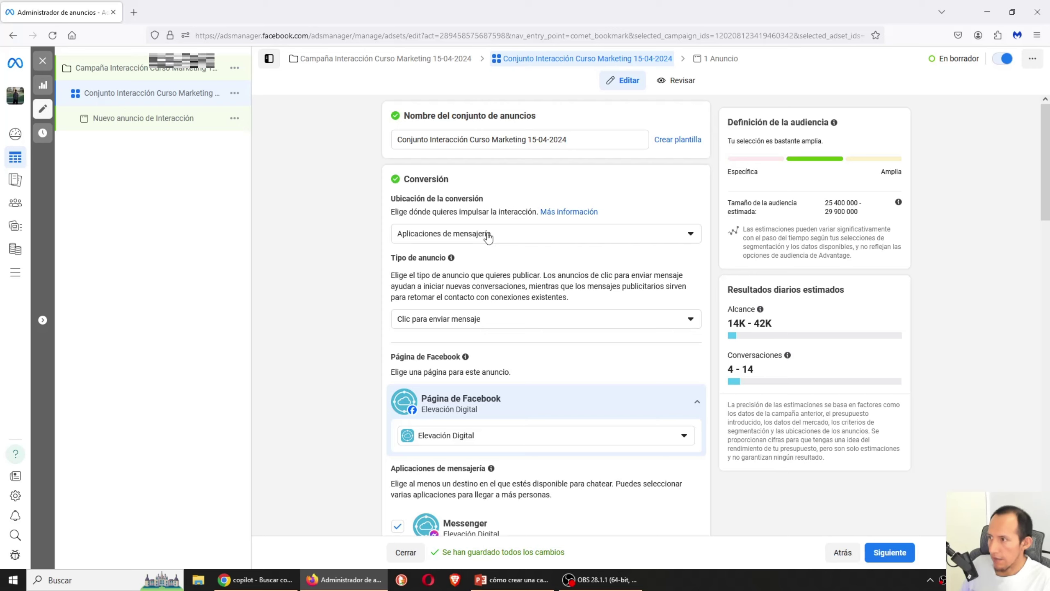
# Review the available conversion locations for the ad set, leaving Aplicaciones de mensajería selected
pyautogui.click(439, 240)
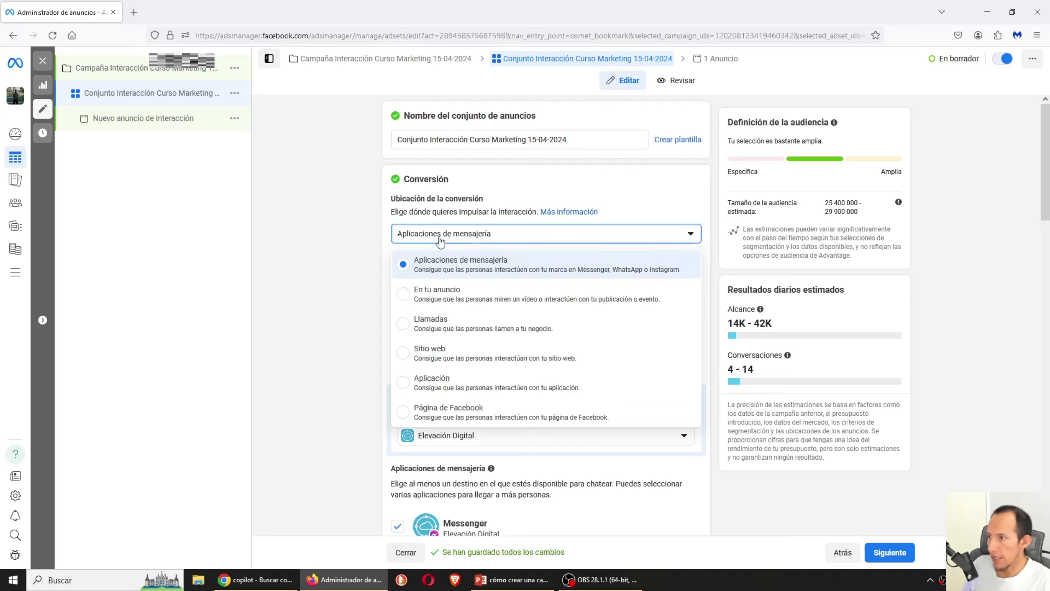
pyautogui.click(439, 240)
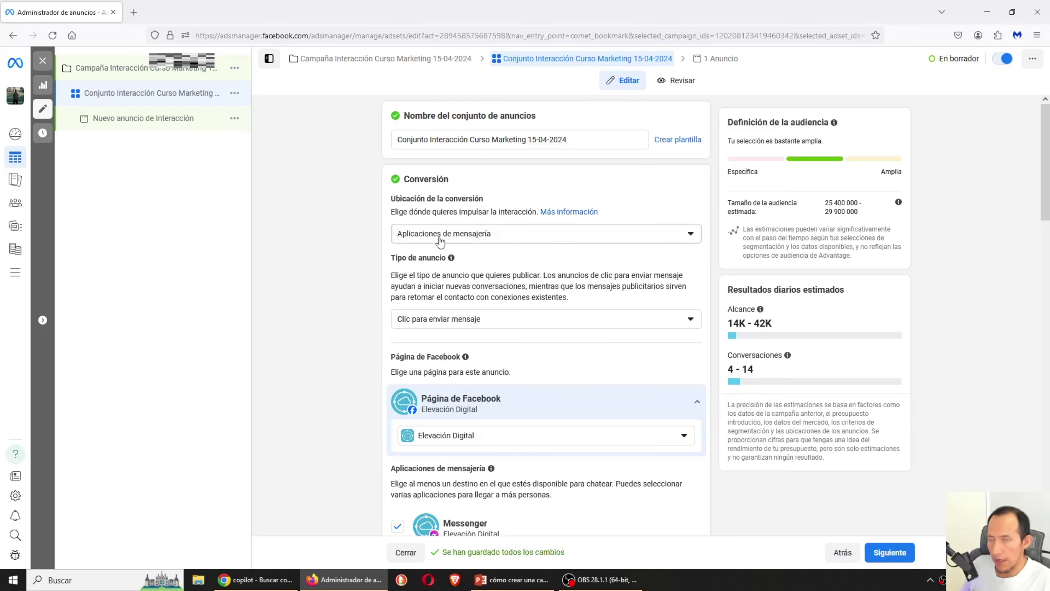
pyautogui.click(440, 241)
pyautogui.click(344, 239)
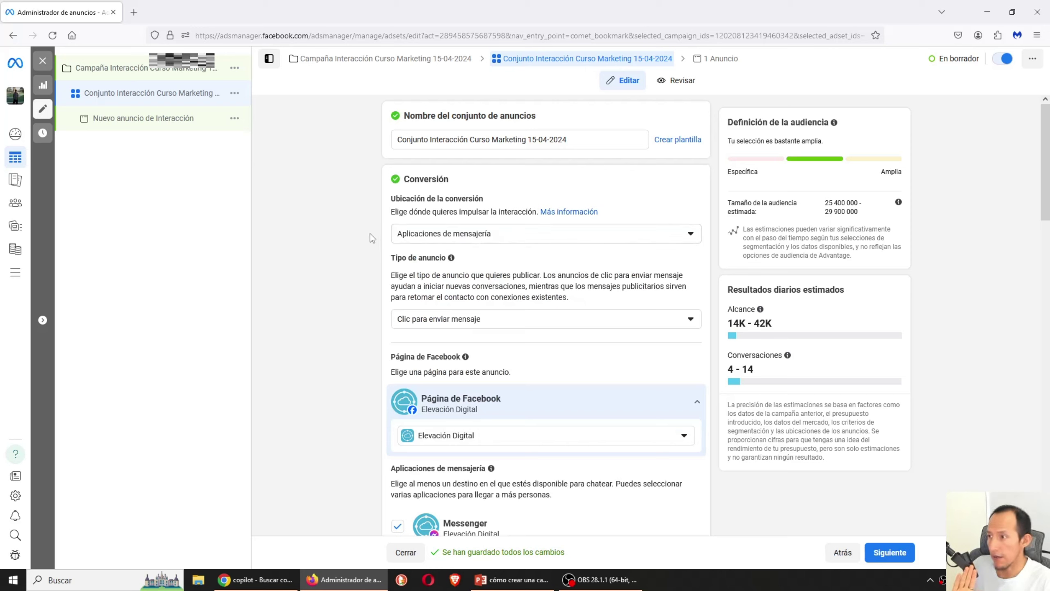
pyautogui.click(459, 239)
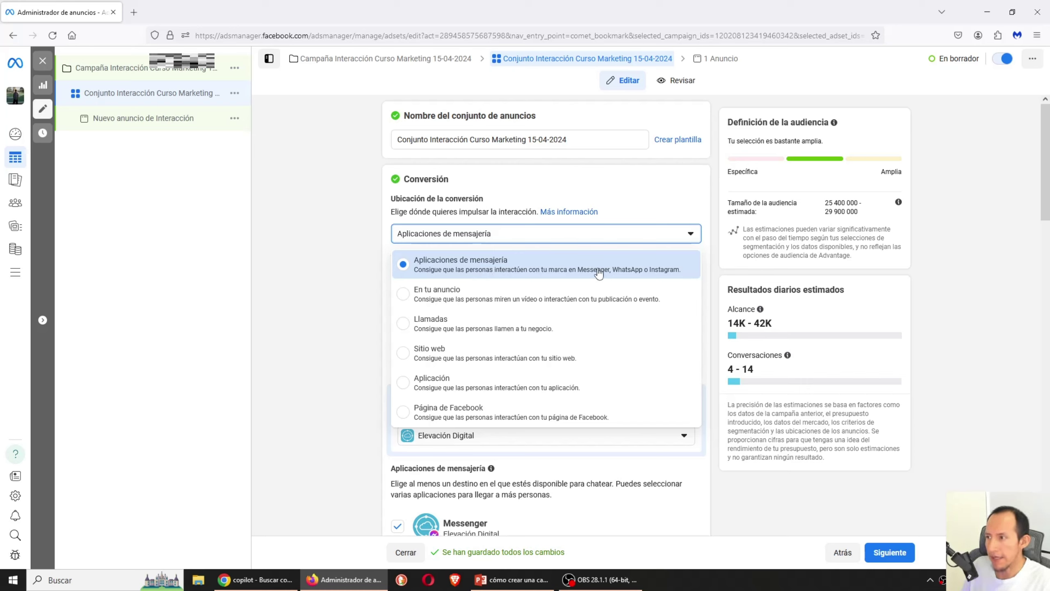
pyautogui.click(328, 254)
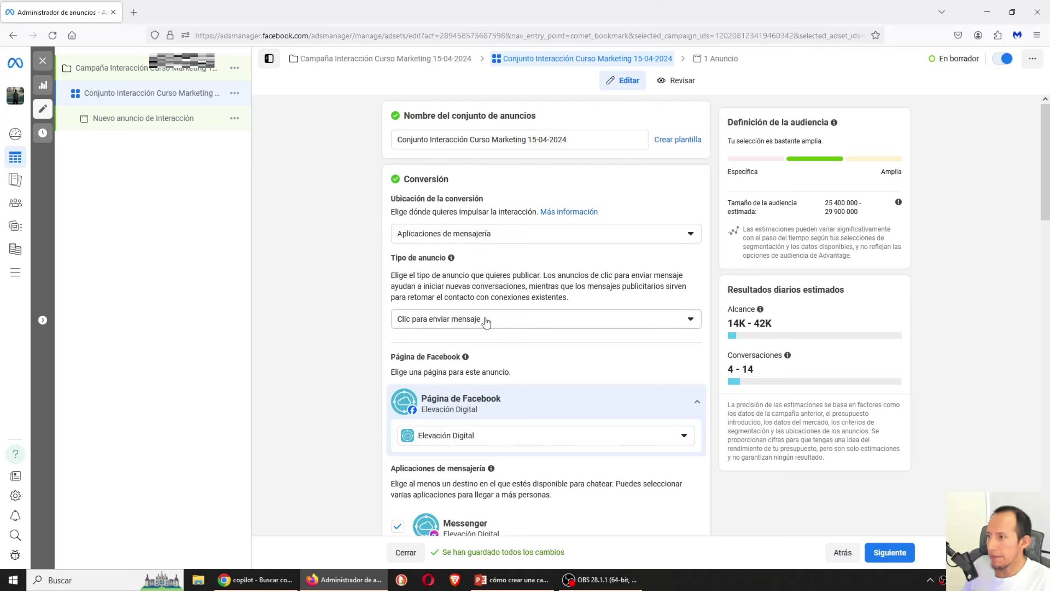
# Examine the ad type options, consulting the example ad slide in PowerPoint before returning to the ad set in Firefox
pyautogui.click(474, 323)
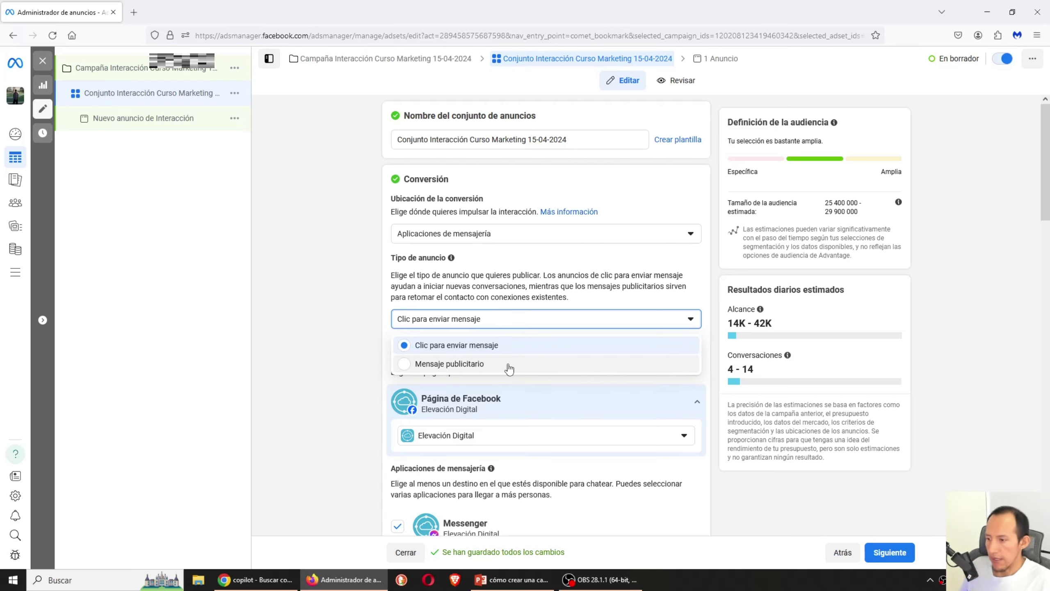
pyautogui.click(513, 579)
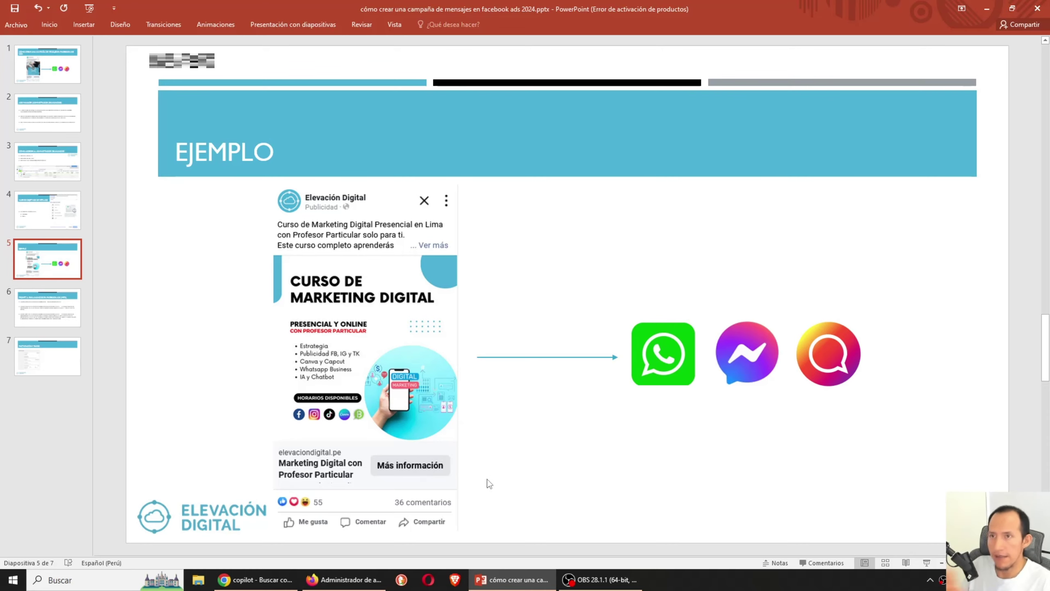
pyautogui.click(986, 8)
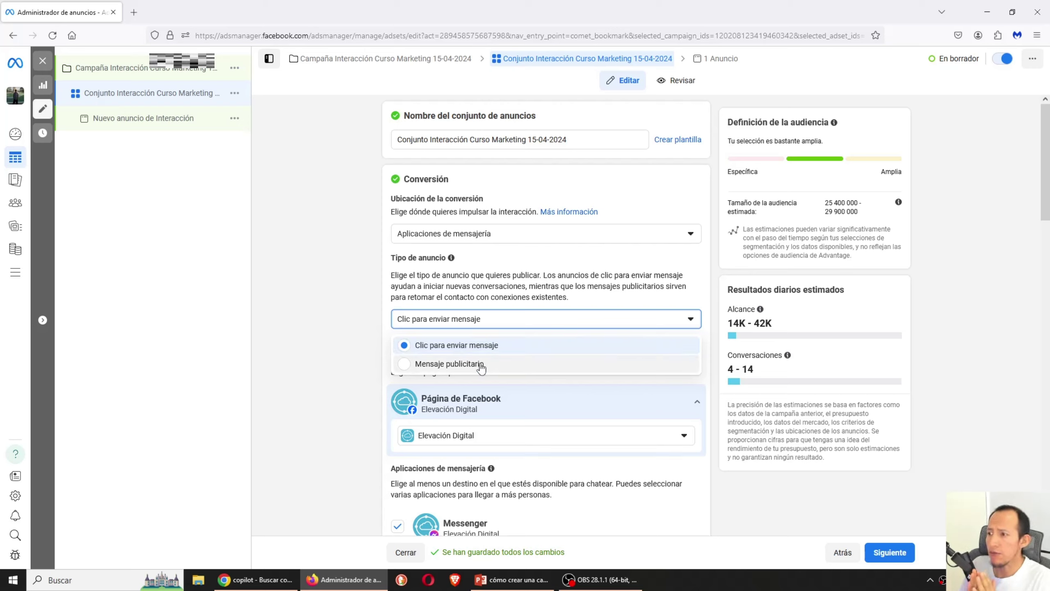
pyautogui.click(322, 337)
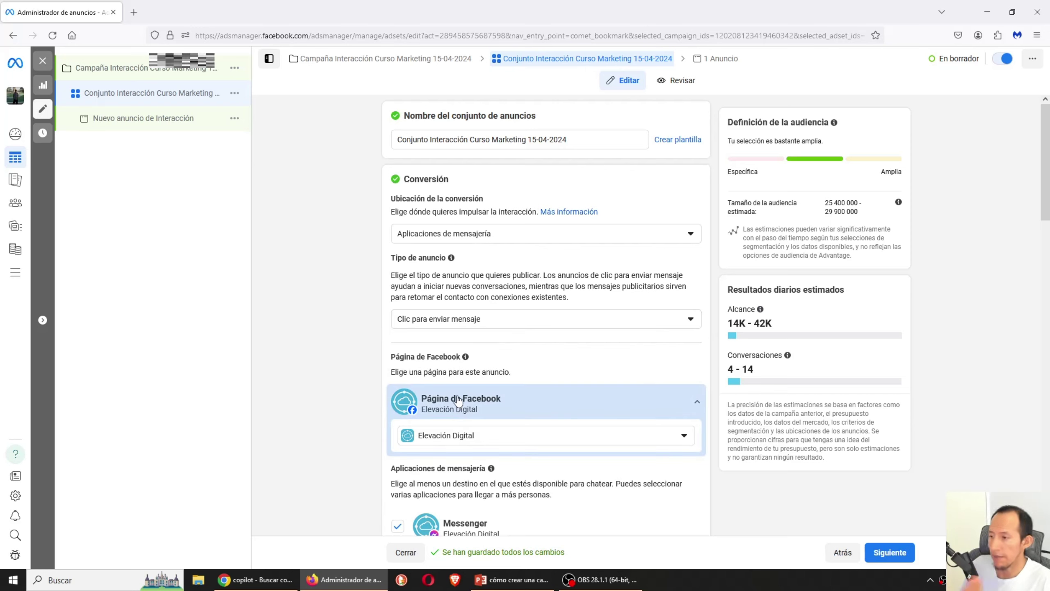
# Compare Clic para enviar mensaje with Mensaje publicitario and keep Clic para enviar mensaje as the ad type
pyautogui.click(465, 323)
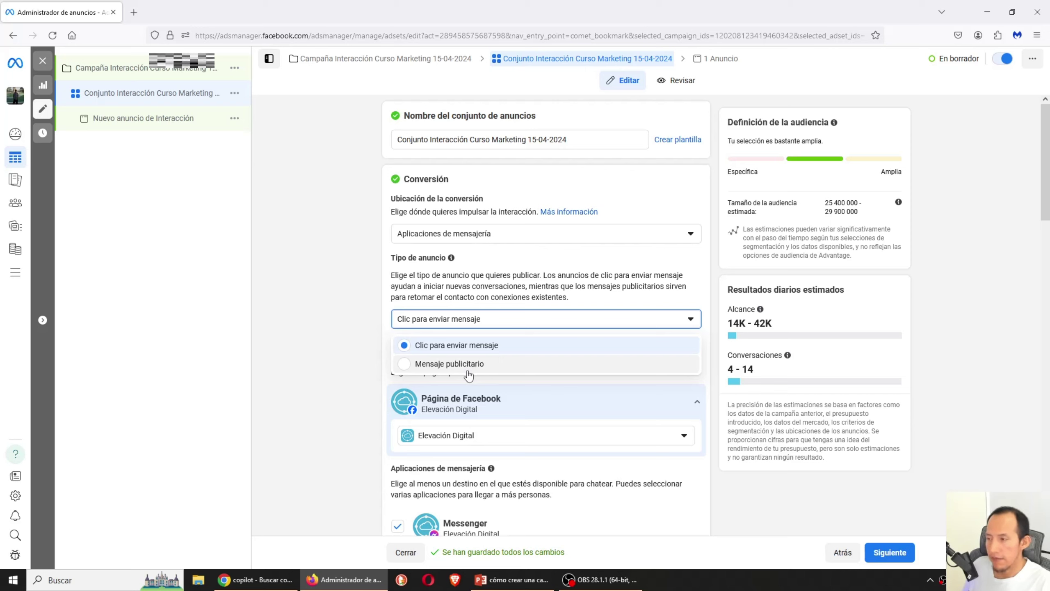
pyautogui.click(347, 355)
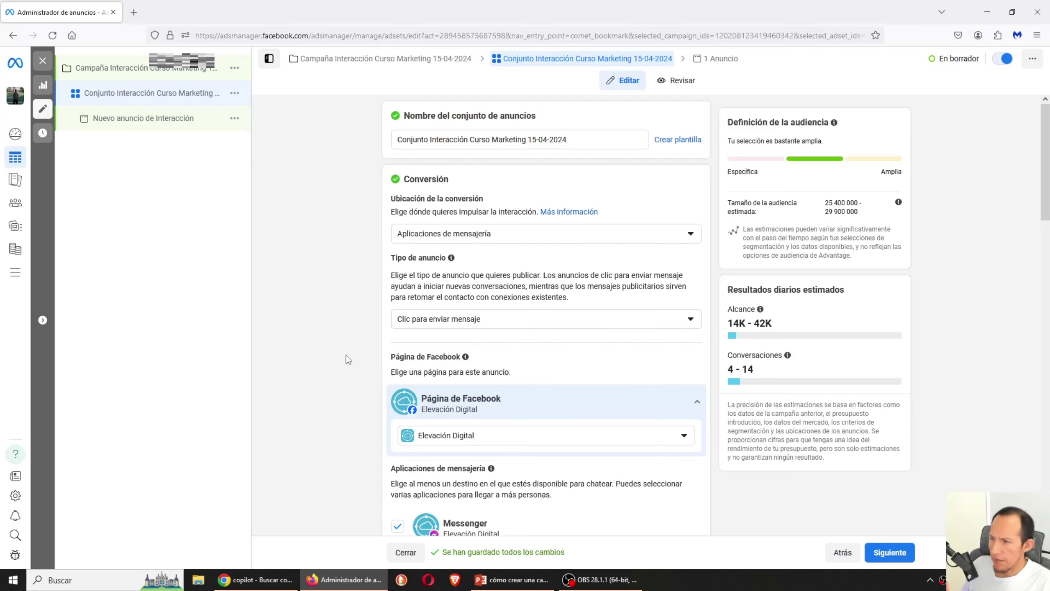
pyautogui.click(452, 319)
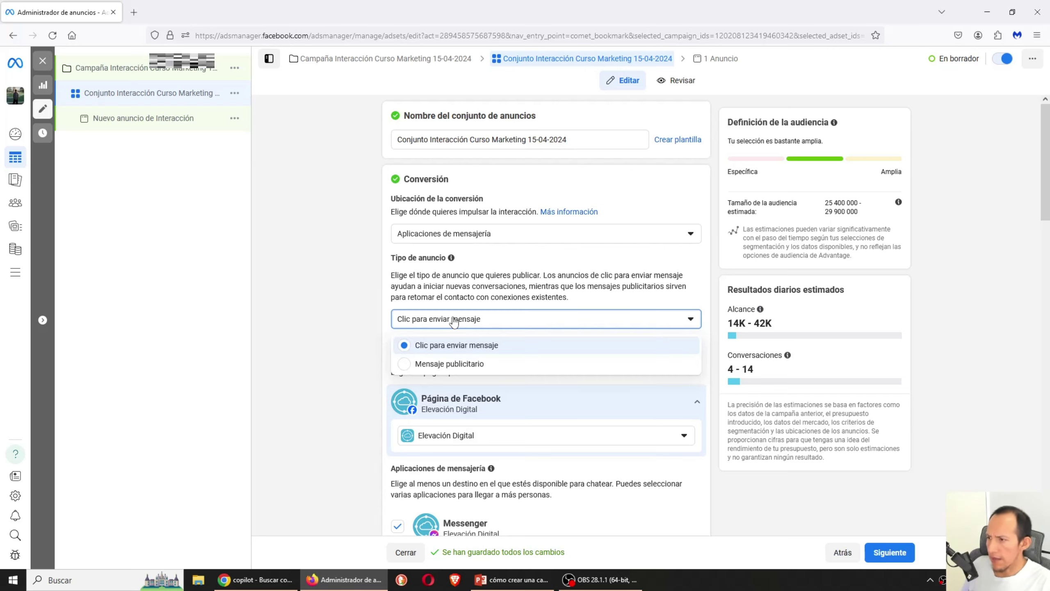
pyautogui.click(450, 347)
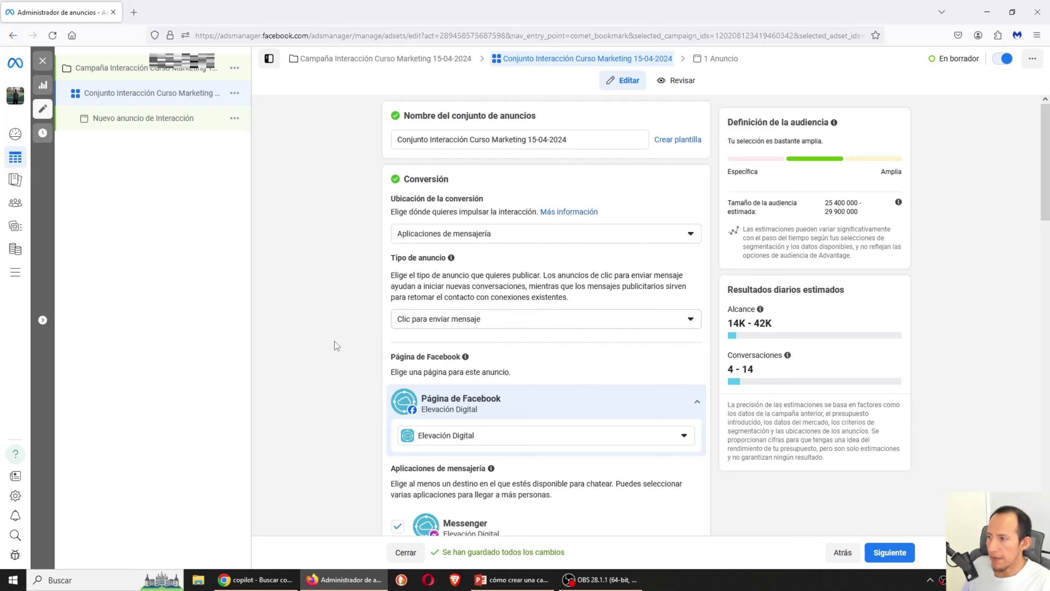
pyautogui.click(443, 328)
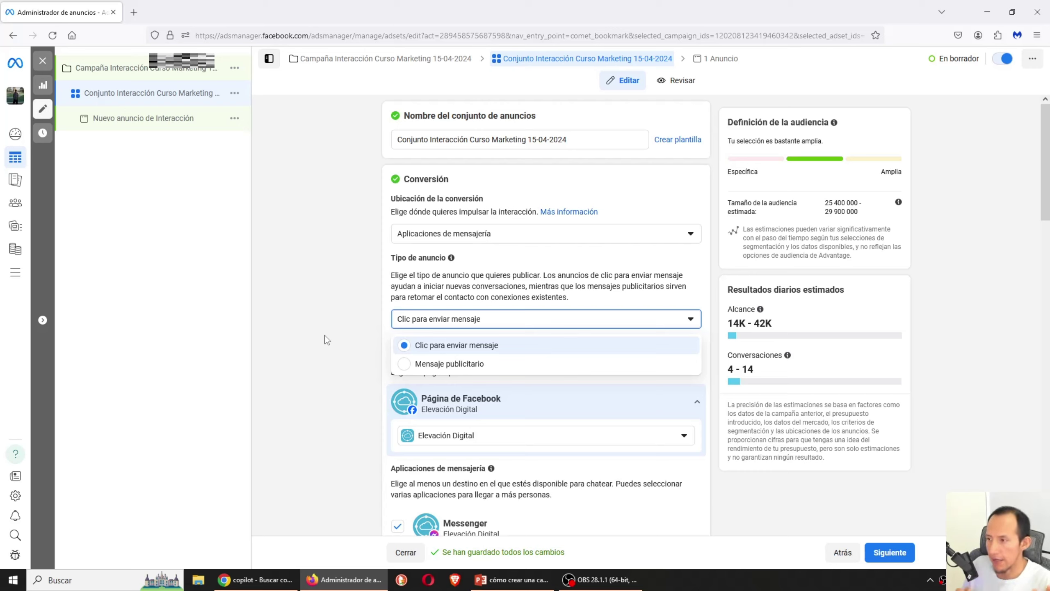
pyautogui.click(450, 344)
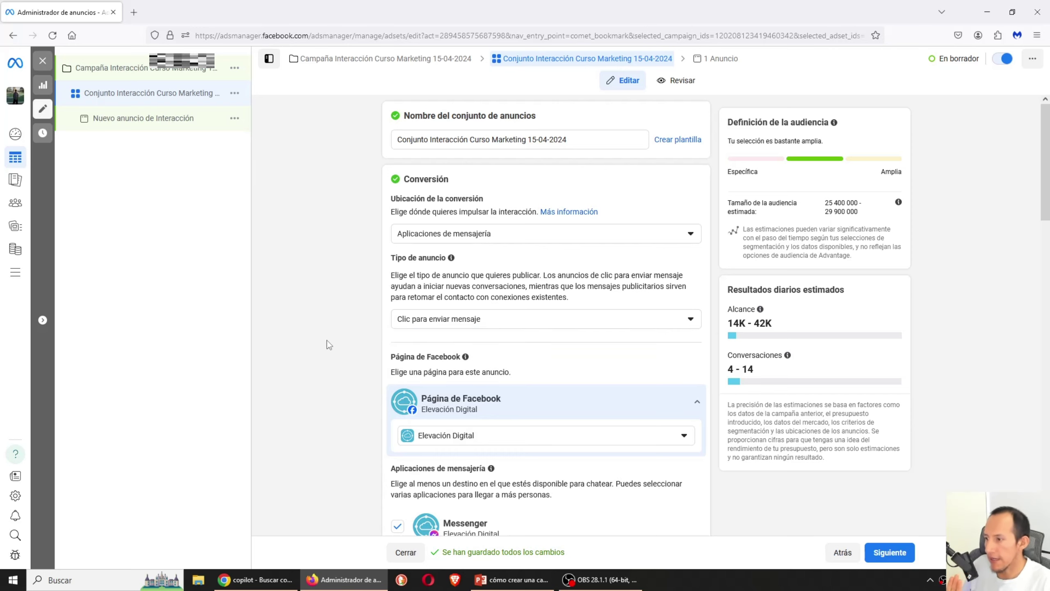
# Deselect Instagram and Messenger as messaging apps, leaving only WhatsApp as the chat destination
pyautogui.scroll(-4, 331, 337)
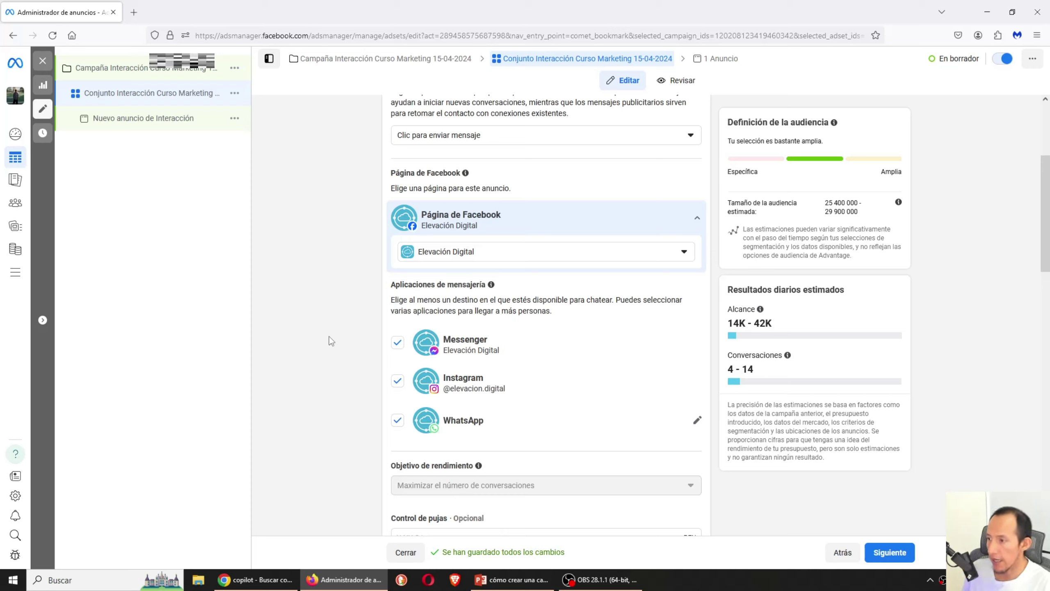
pyautogui.click(397, 380)
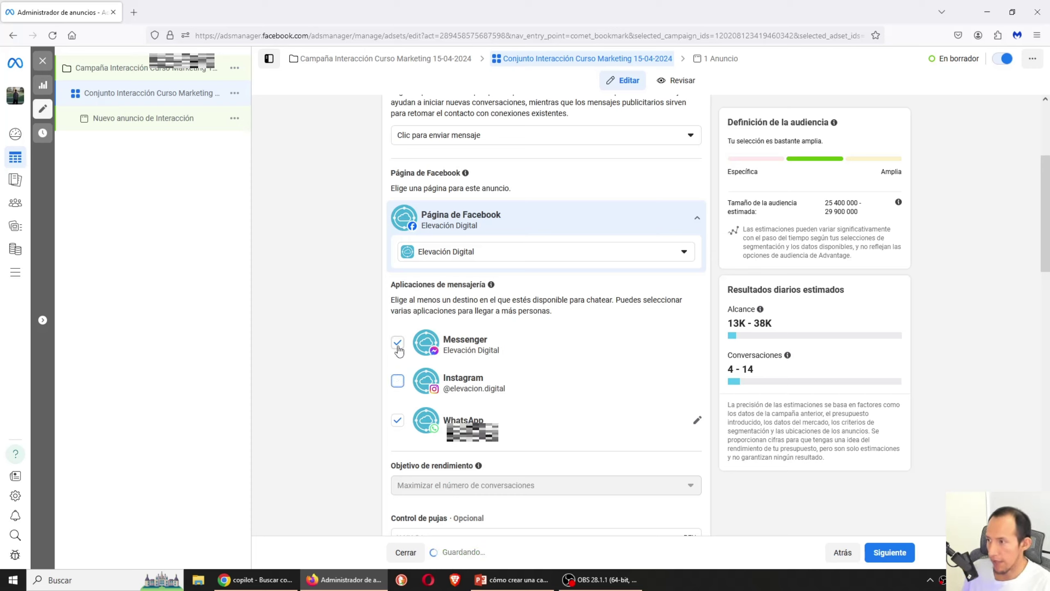
pyautogui.click(398, 342)
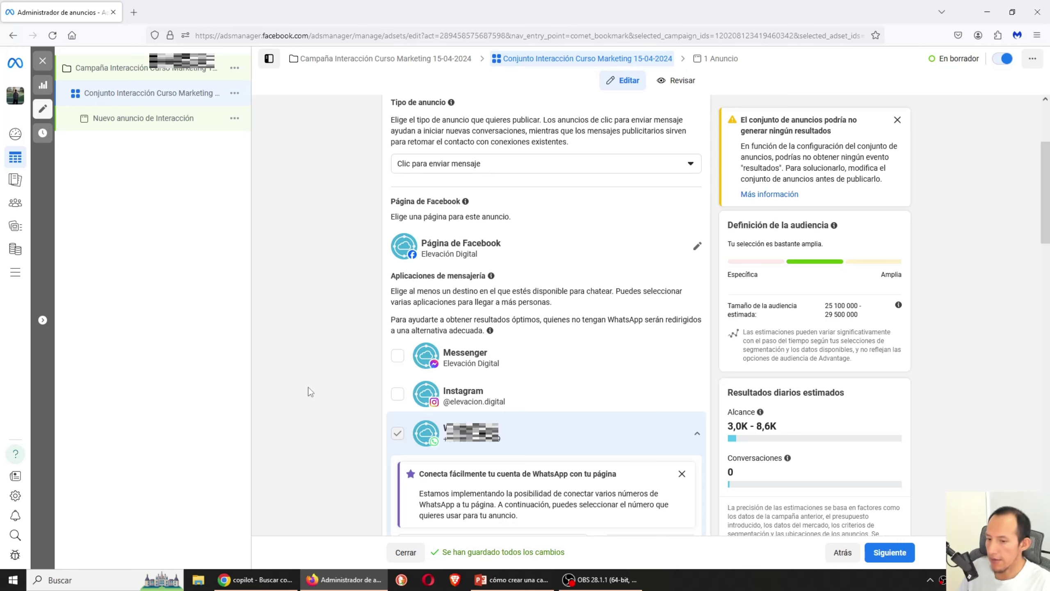
# Review the performance goal options and the example slide in PowerPoint, then keep Maximizar el número de conversaciones in the Firefox ad set
pyautogui.scroll(-10, 309, 388)
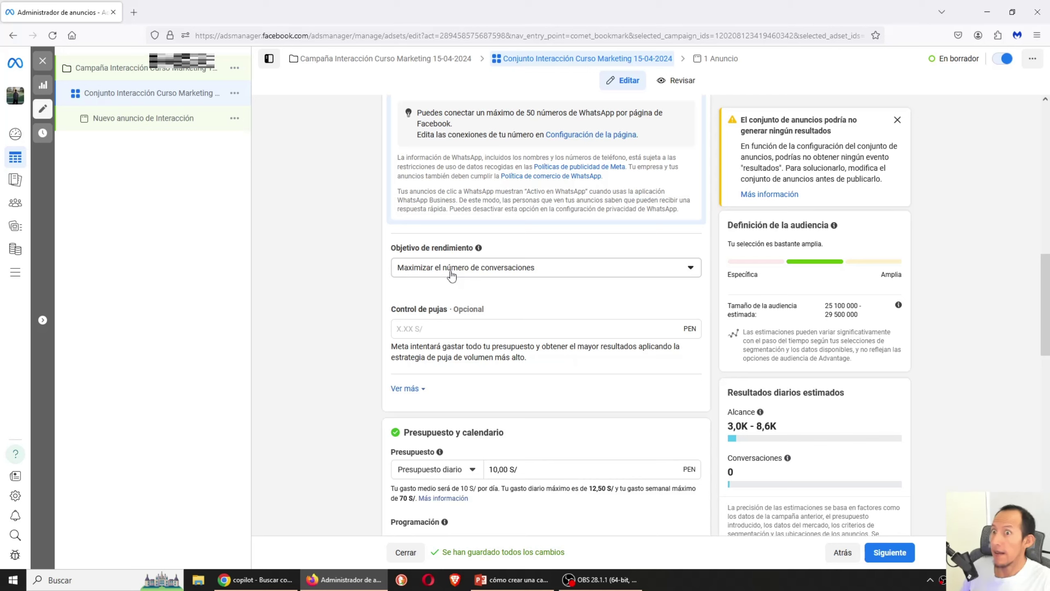
pyautogui.click(488, 275)
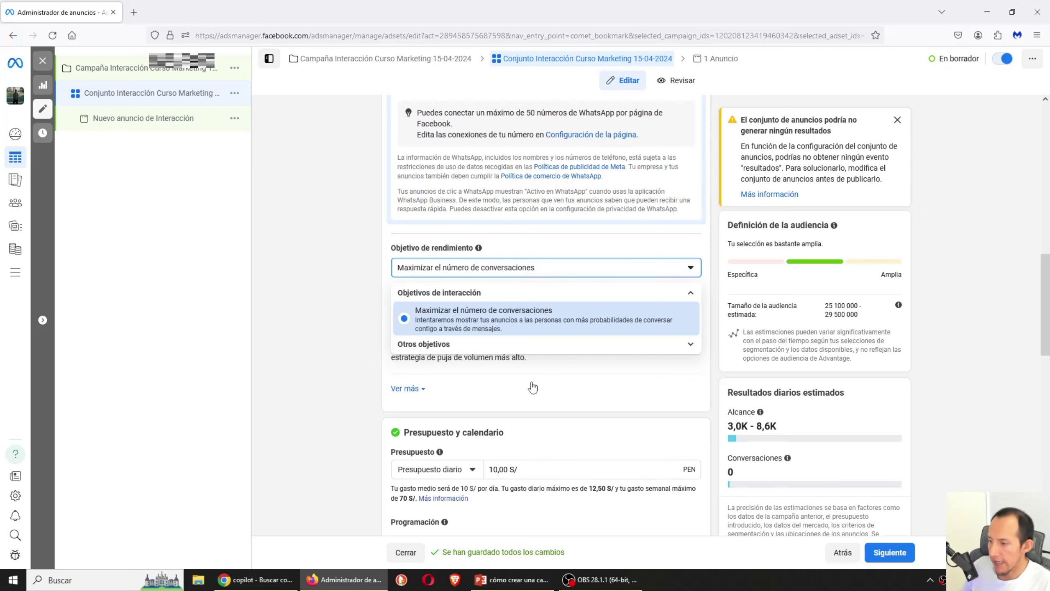
pyautogui.click(512, 579)
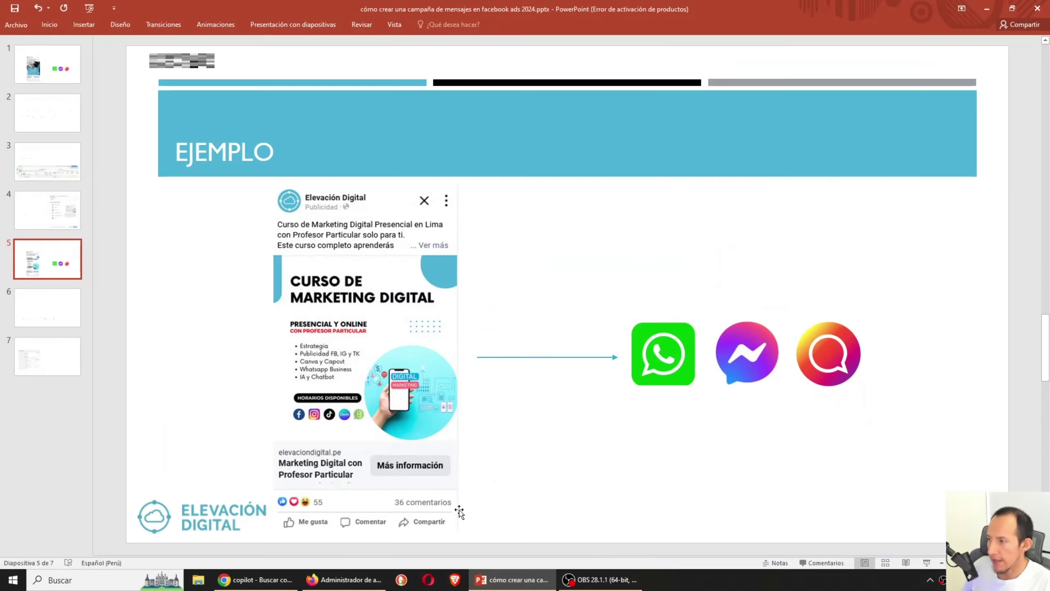
pyautogui.click(927, 563)
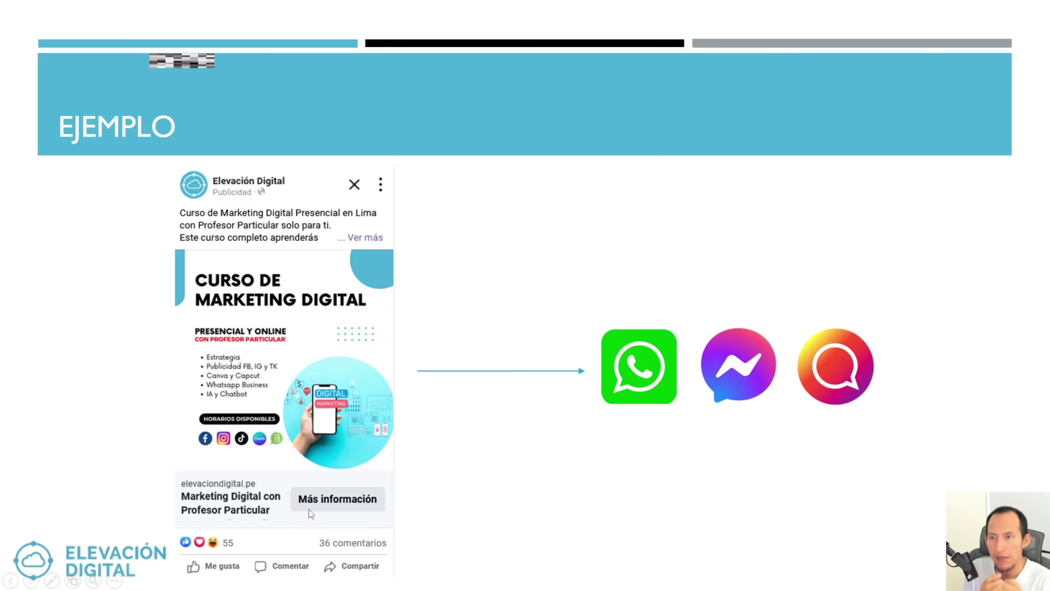
pyautogui.press('Escape')
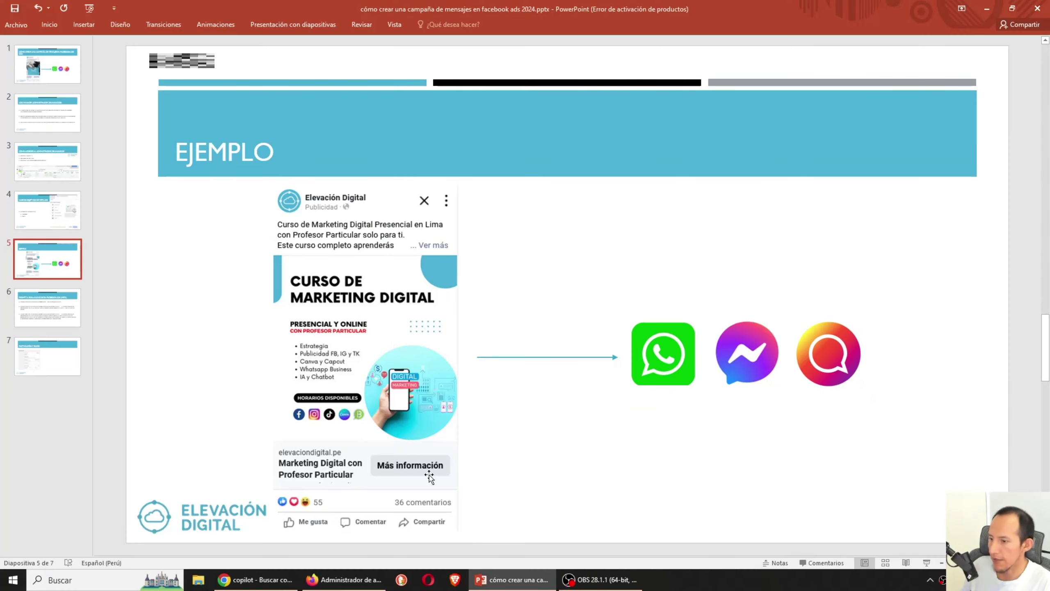
pyautogui.click(350, 580)
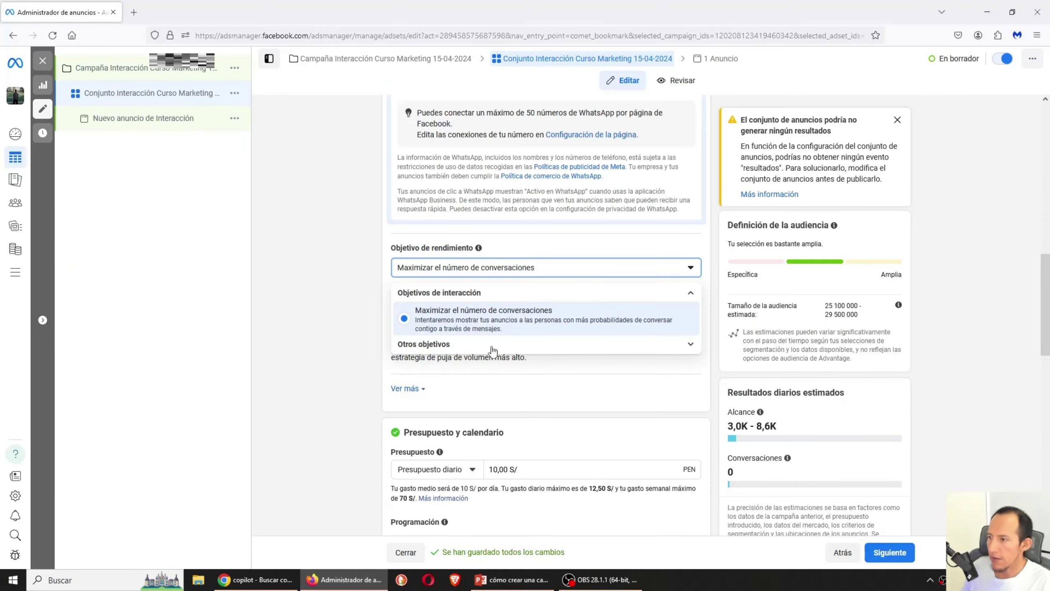
pyautogui.click(459, 319)
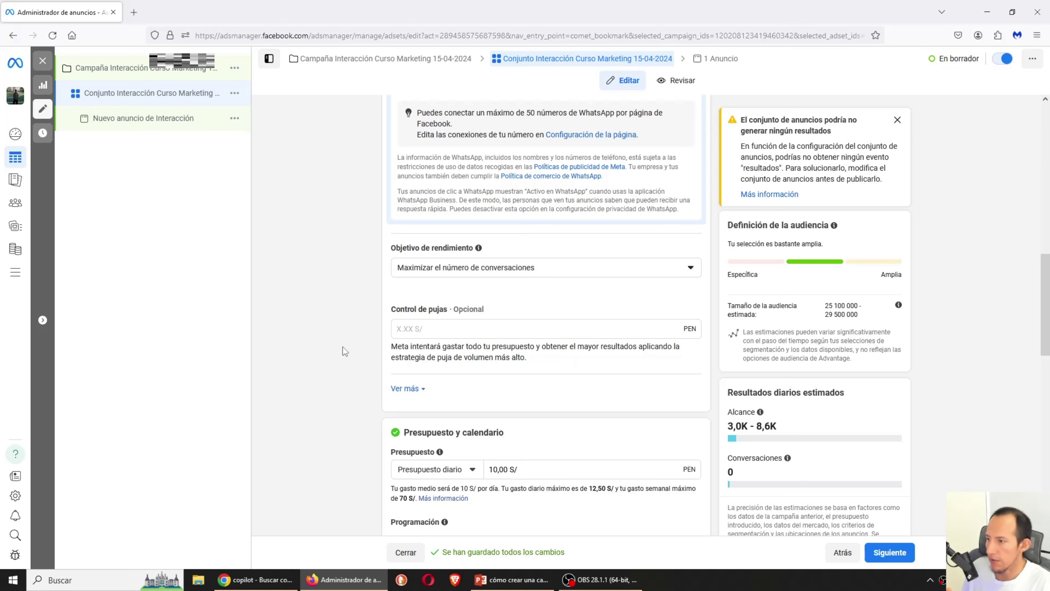
# Set the ad set's daily budget to 7,00 S/
pyautogui.scroll(-4, 343, 349)
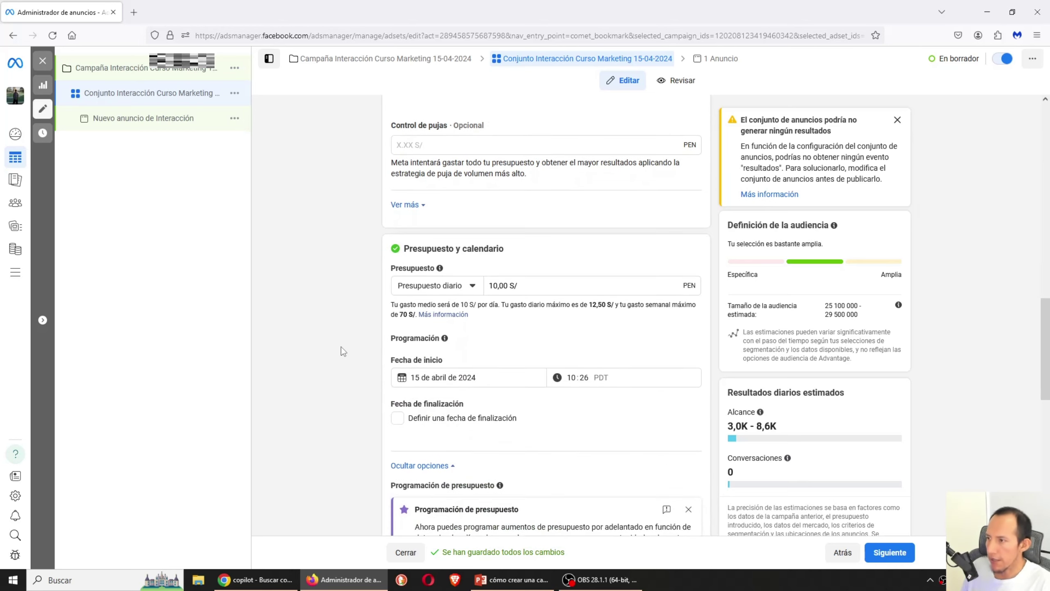
pyautogui.scroll(-1, 343, 347)
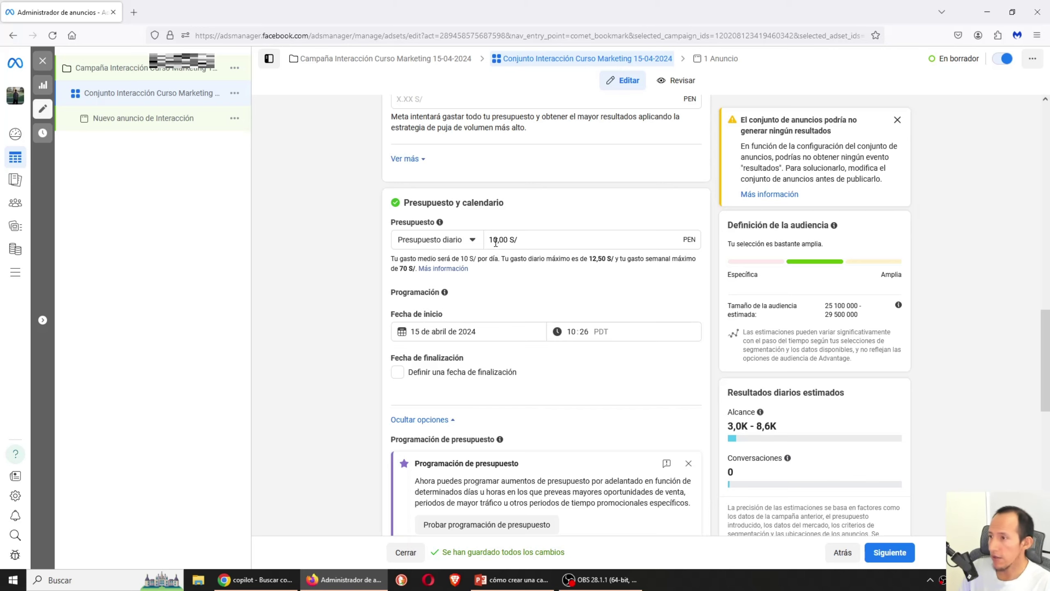
pyautogui.moveTo(497, 240); pyautogui.dragTo(490, 239)
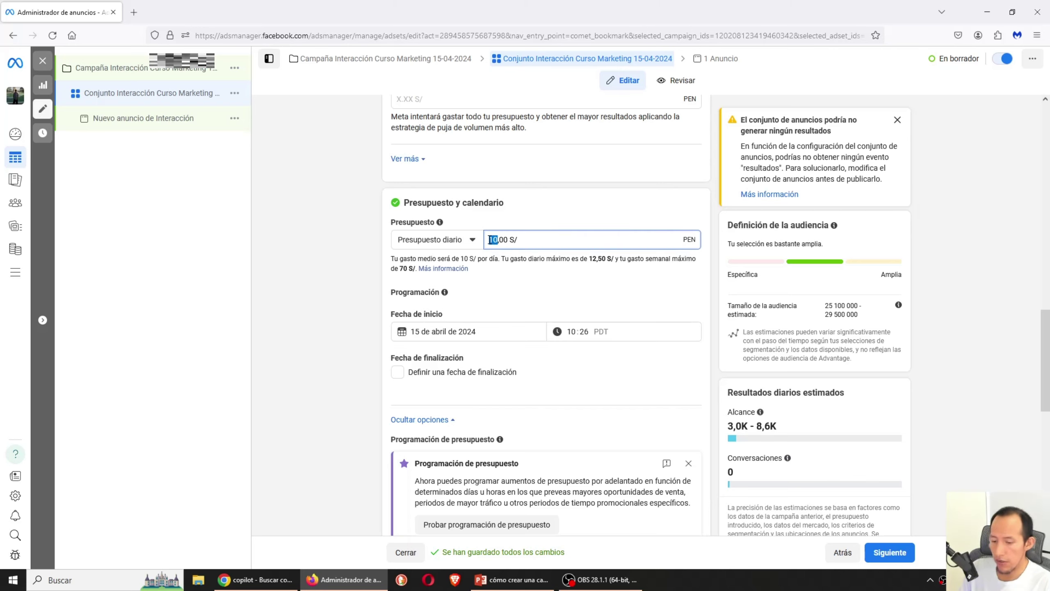
pyautogui.write('7')
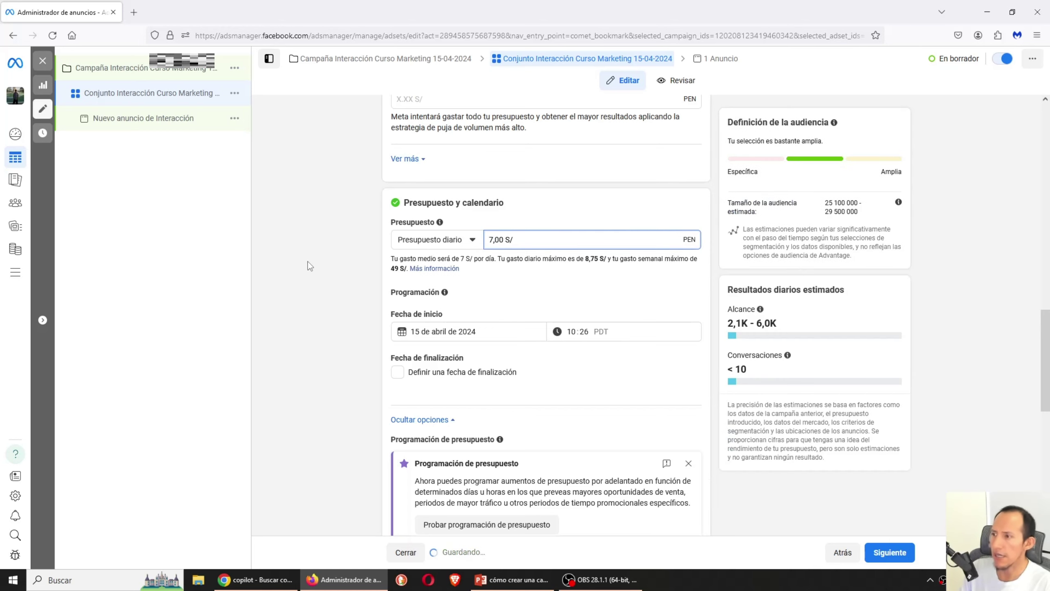
pyautogui.click(308, 261)
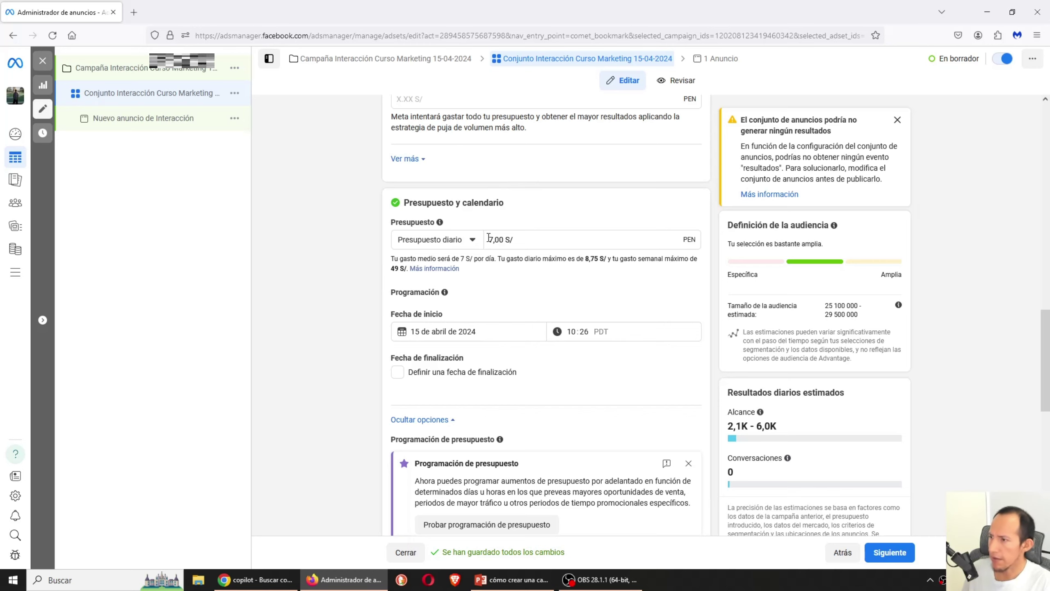
# Schedule the ad set to start on 16 de abril de 2024 and end on 23 de abril de 2024
pyautogui.click(431, 331)
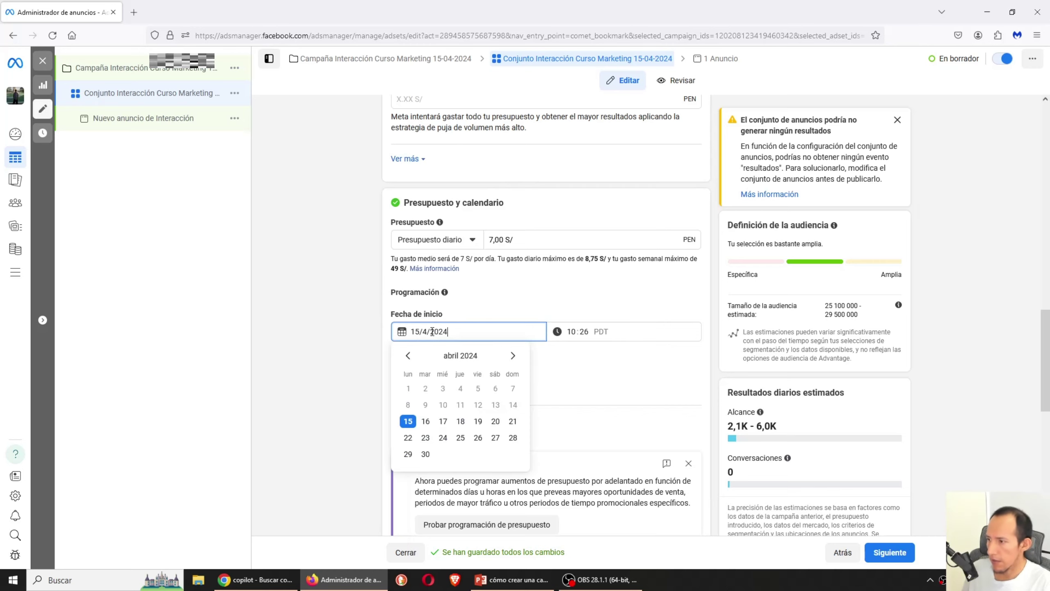
pyautogui.click(428, 422)
pyautogui.click(397, 372)
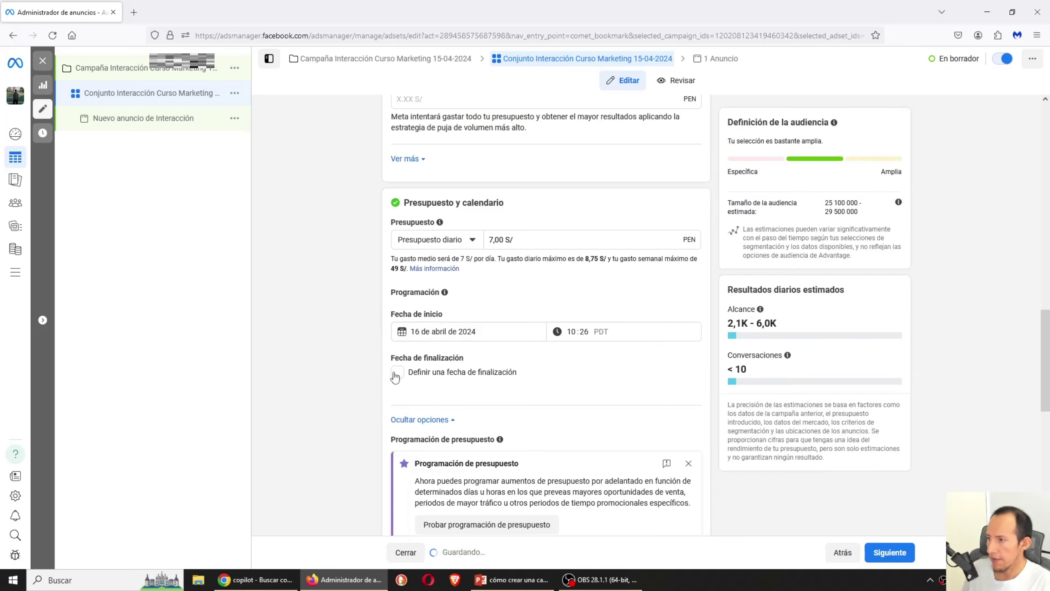
pyautogui.click(438, 397)
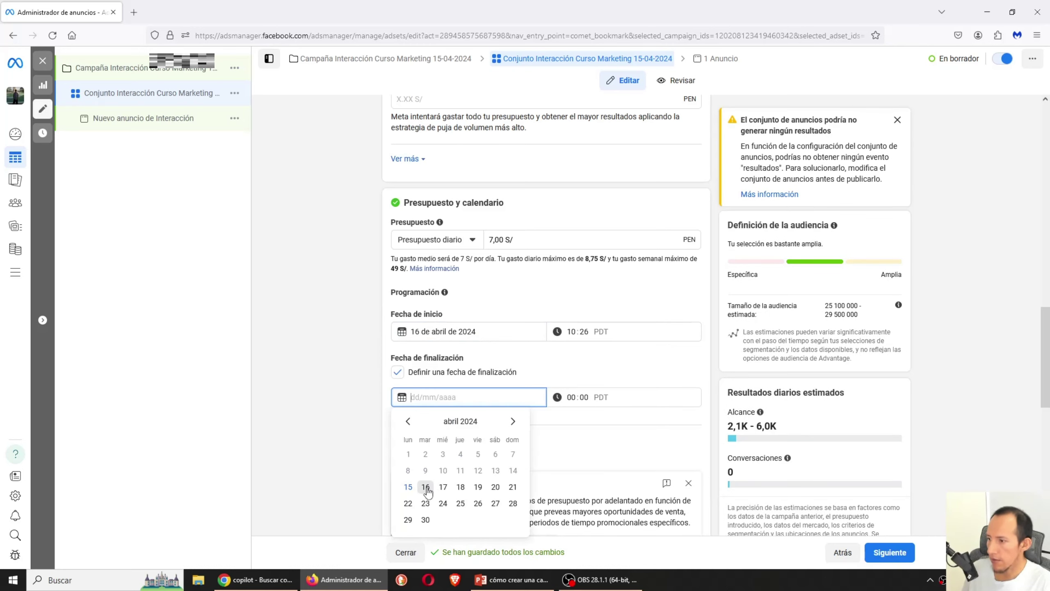
pyautogui.click(426, 503)
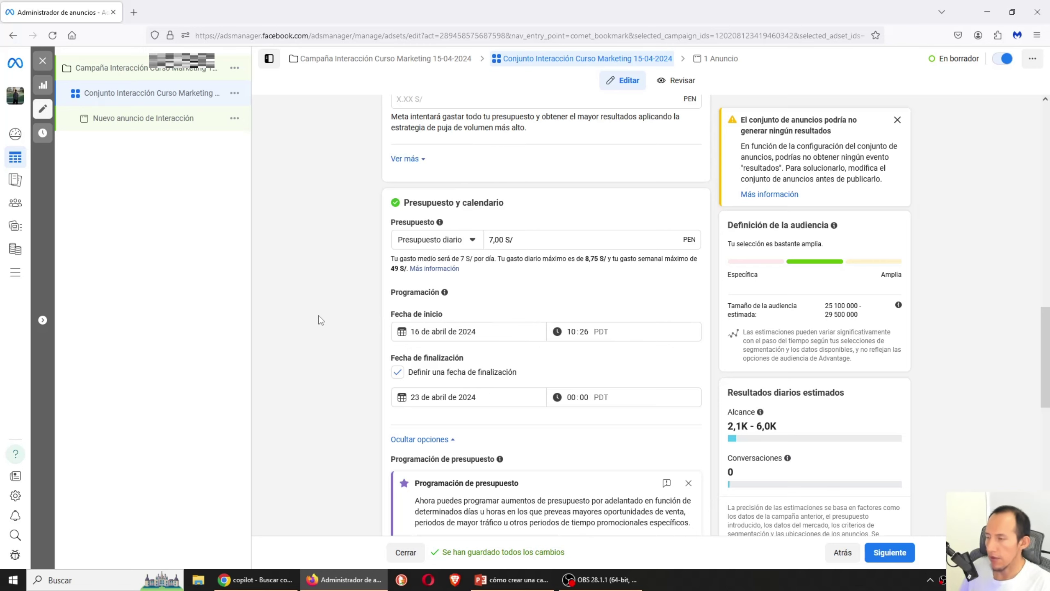
# Remove Perú from the locations in the ad set's Controles de audiencia
pyautogui.scroll(-1, 320, 319)
pyautogui.scroll(-8, 318, 315)
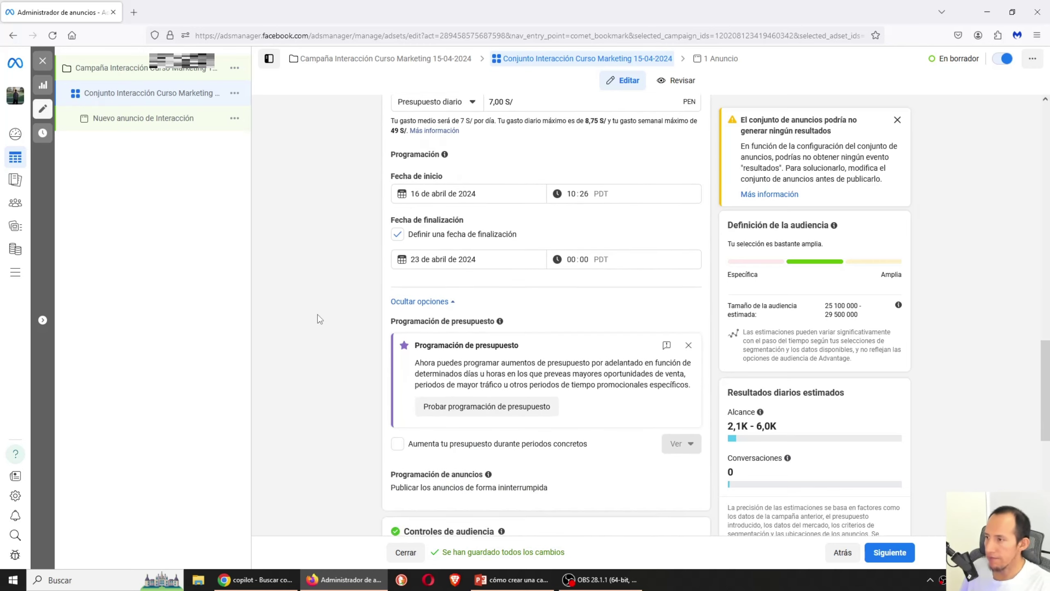
pyautogui.scroll(-2, 319, 319)
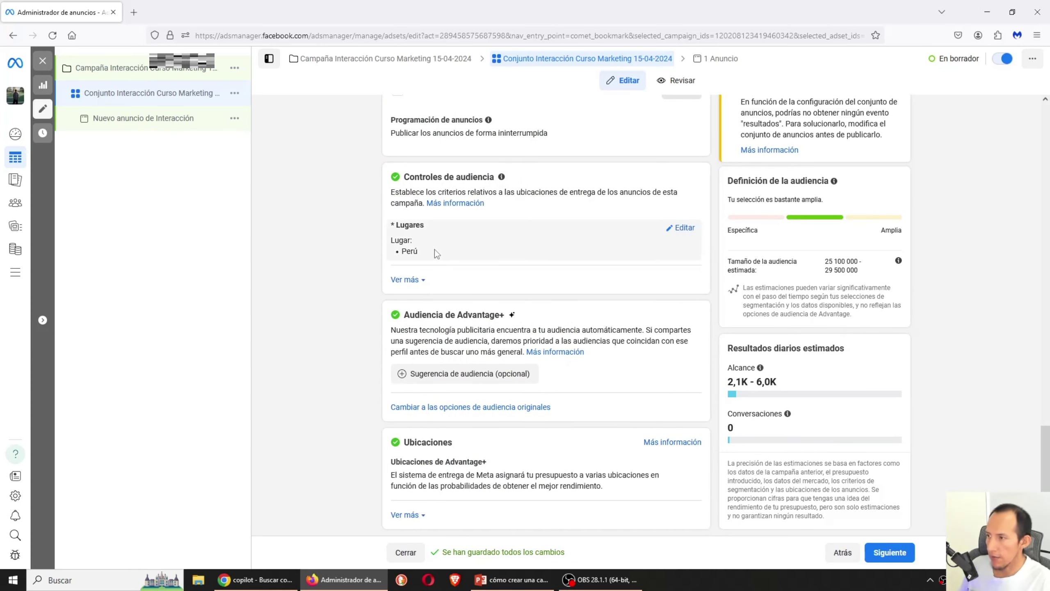
pyautogui.click(684, 229)
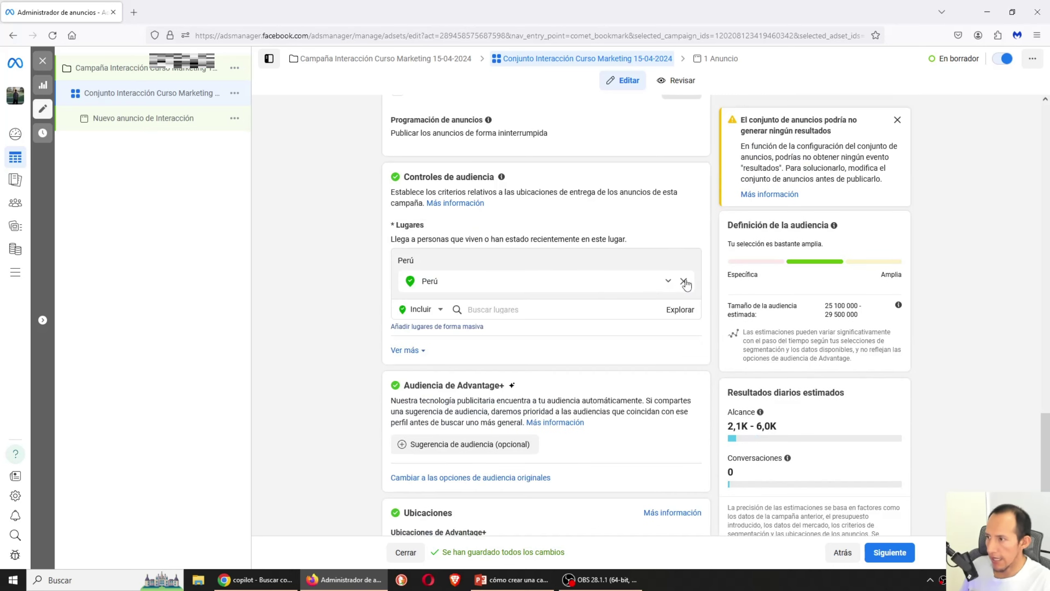
pyautogui.click(684, 282)
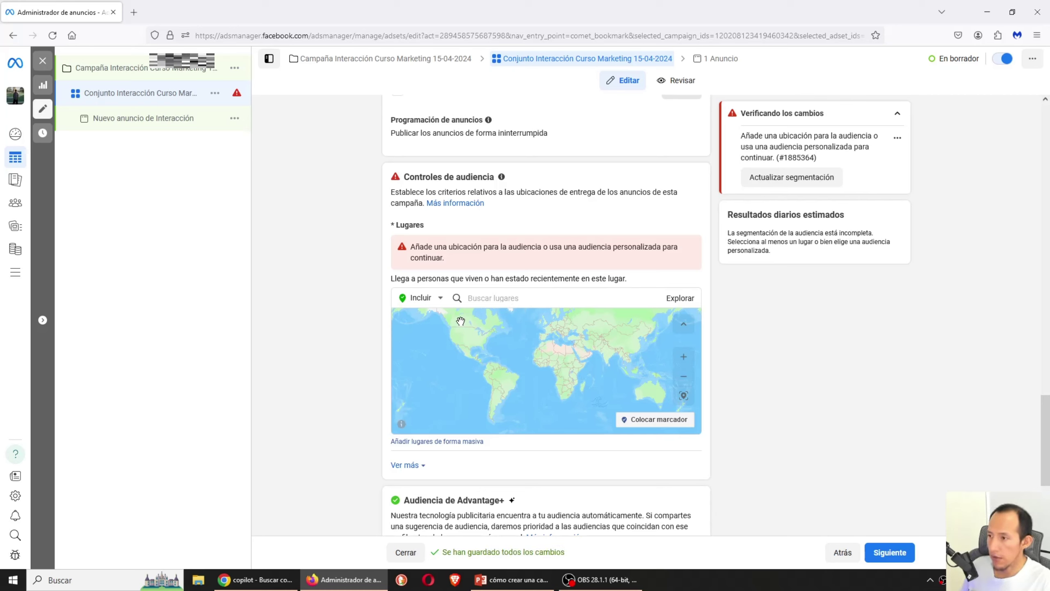
# Add Ciudad de México, Distrito Federal as an included audience location
pyautogui.click(513, 303)
pyautogui.write('c')
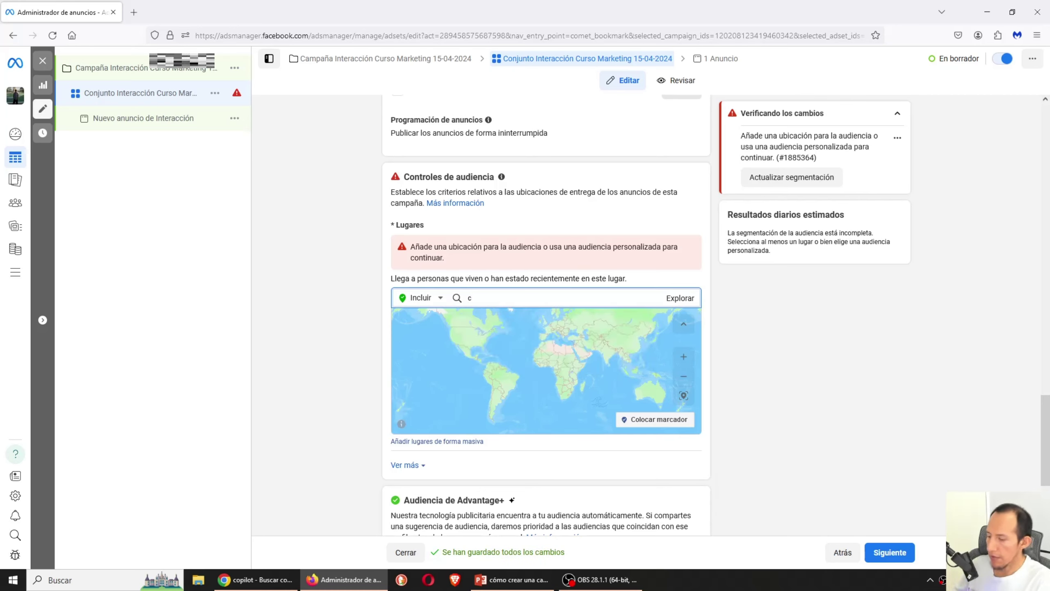
pyautogui.write('iudad de mexico')
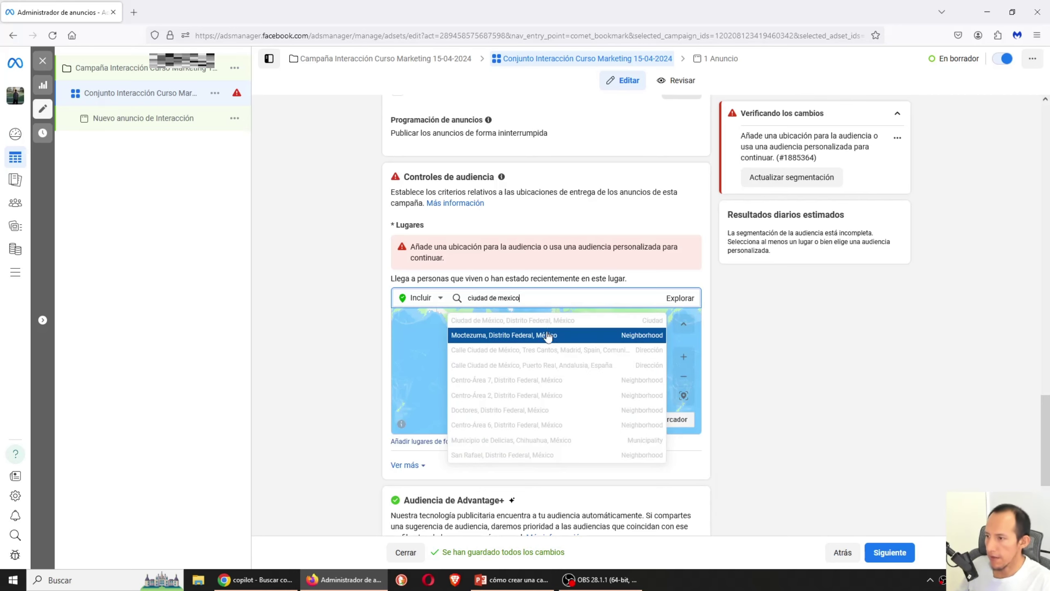
pyautogui.click(545, 324)
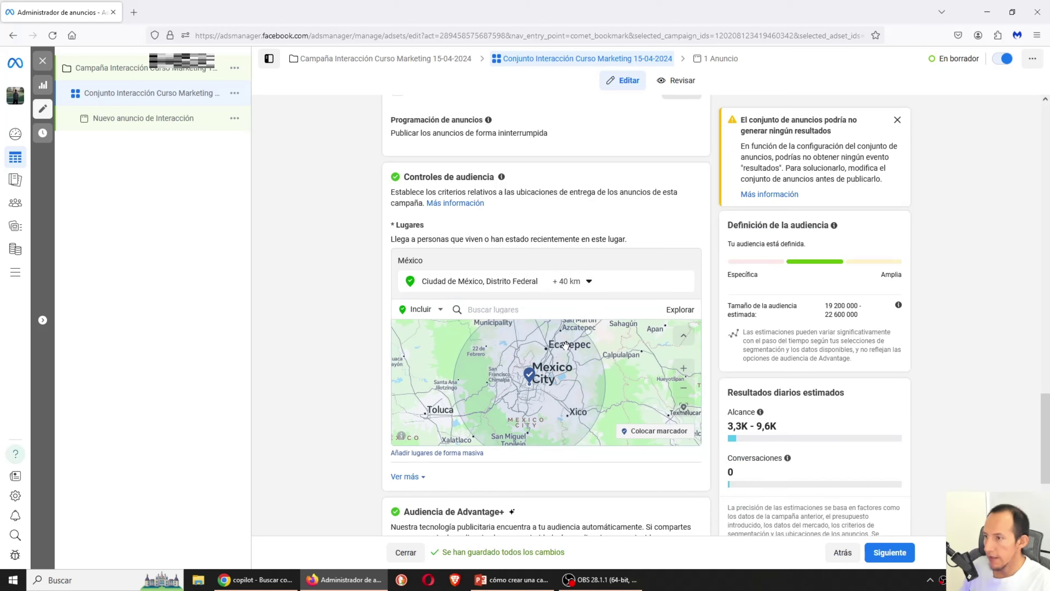
# Try a 21 km radius and Solo ciudad actual for Ciudad de México before removing that location
pyautogui.click(588, 282)
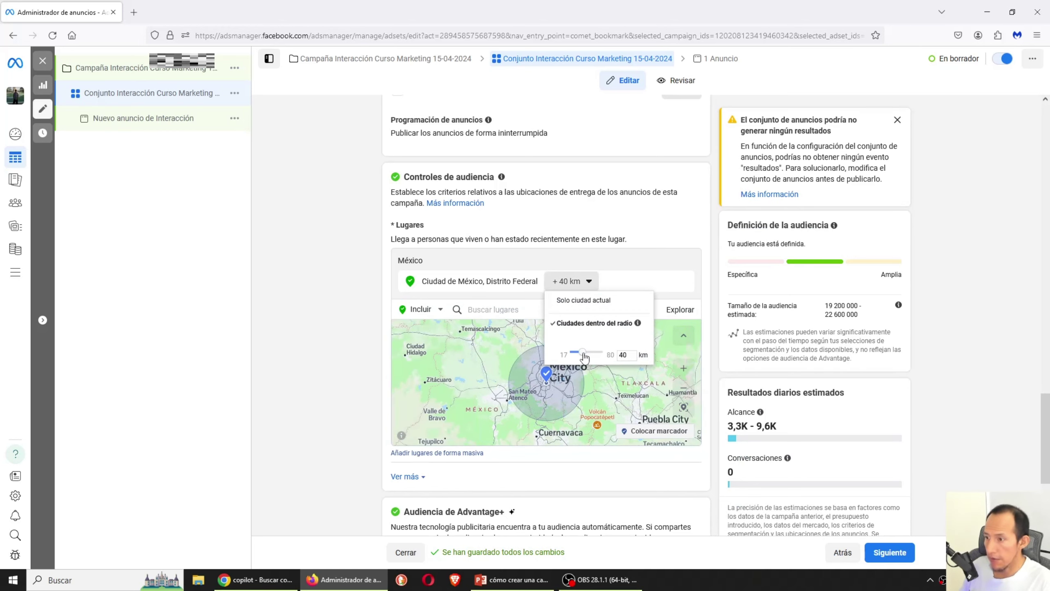
pyautogui.moveTo(582, 352); pyautogui.dragTo(578, 357)
pyautogui.click(546, 380)
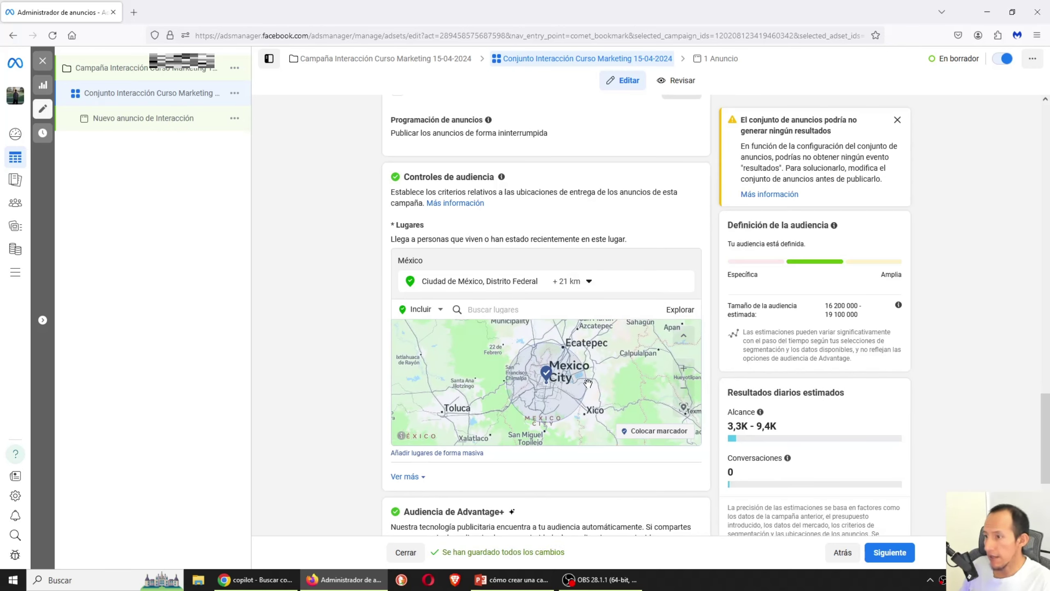
pyautogui.click(590, 284)
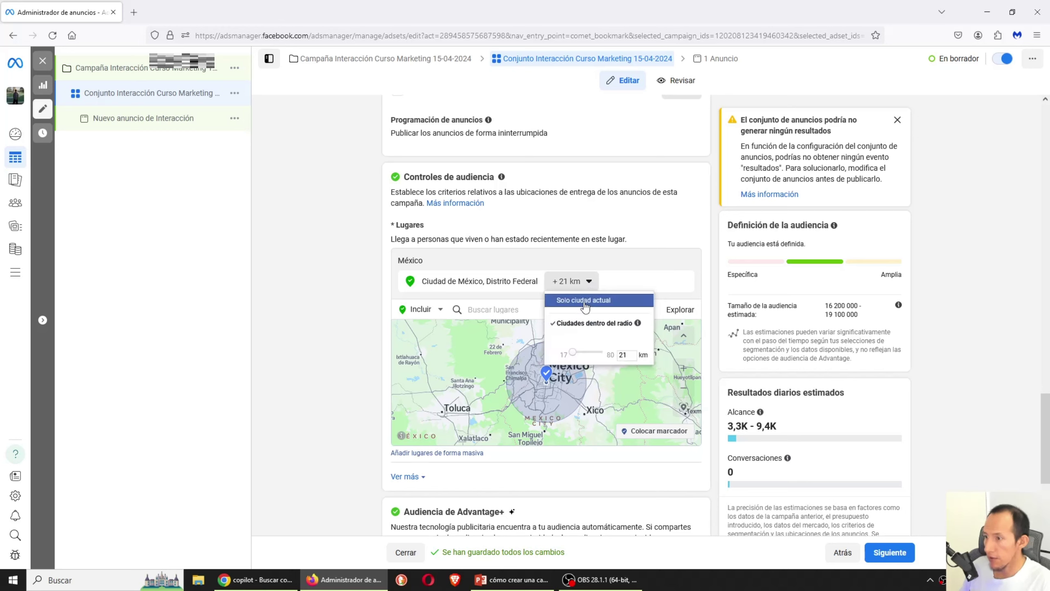
pyautogui.click(585, 302)
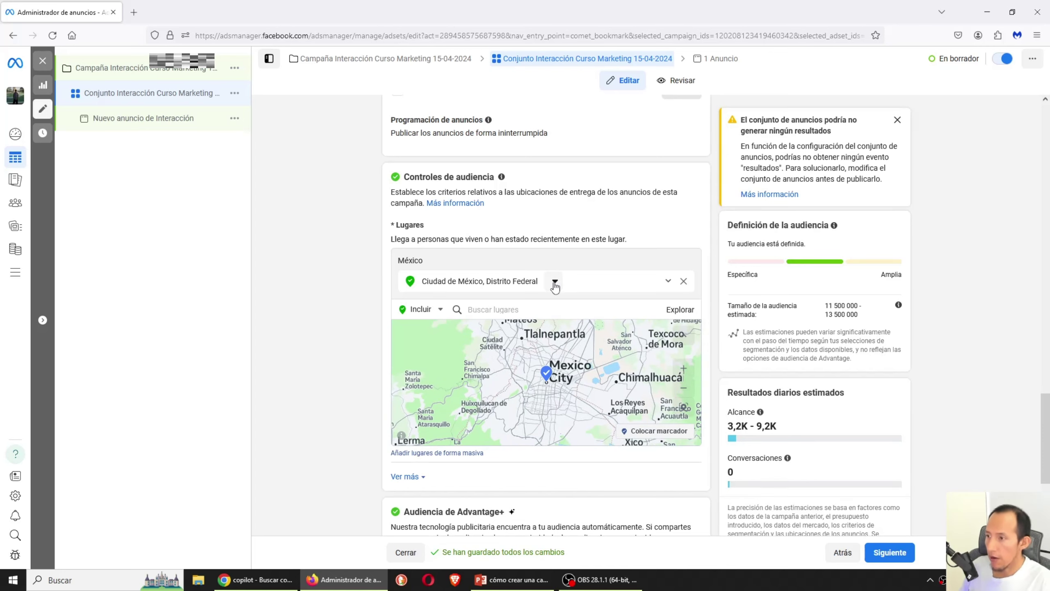
pyautogui.click(684, 282)
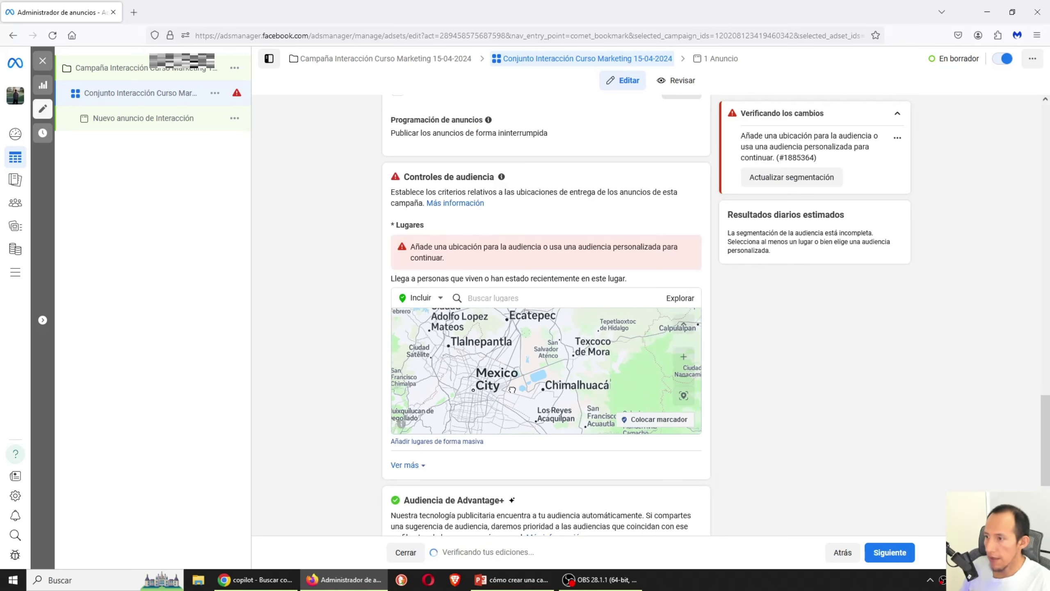
# Place a location marker on the Benito Juárez district of Mexico City on the audience map
pyautogui.moveTo(604, 384); pyautogui.dragTo(478, 342)
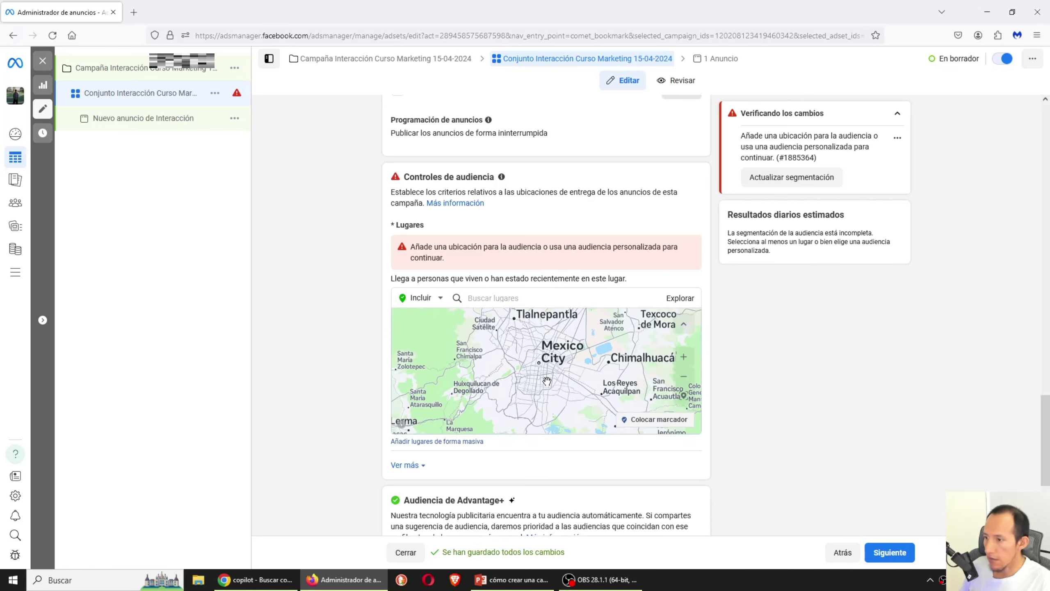
pyautogui.scroll(5, 567, 384)
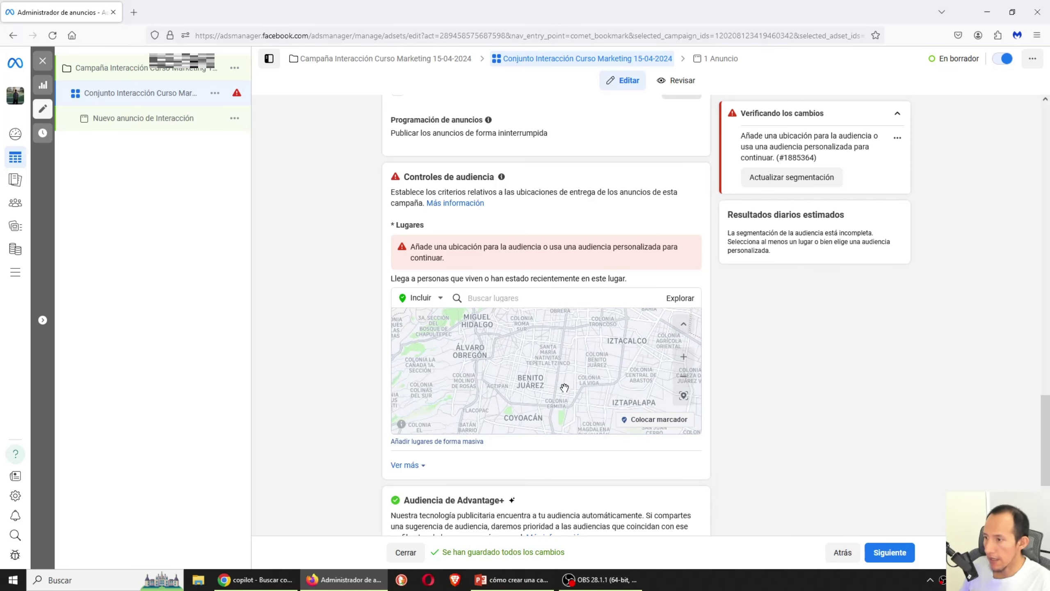
pyautogui.scroll(3, 560, 385)
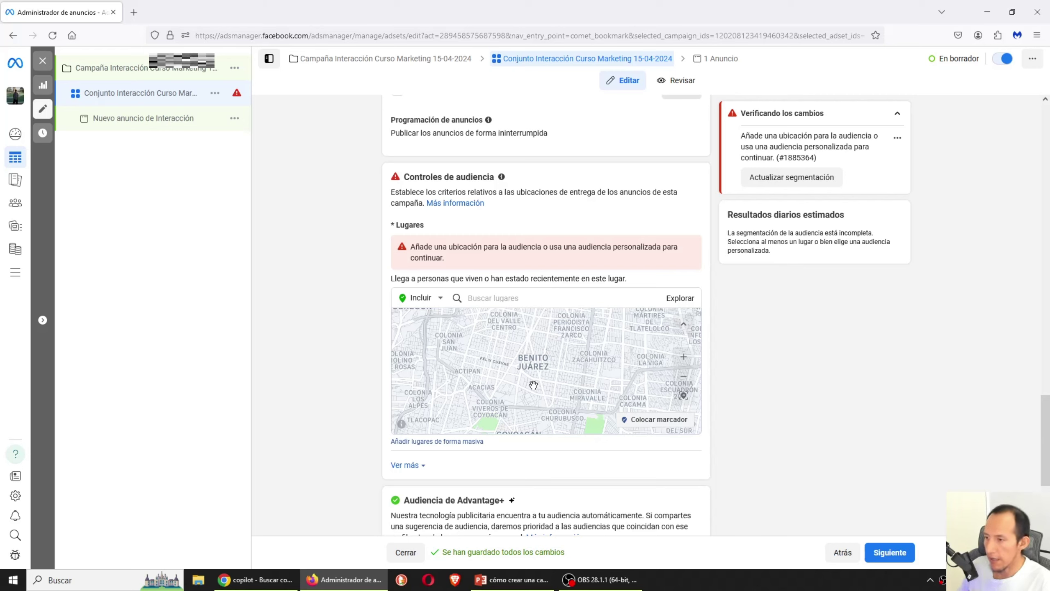
pyautogui.click(650, 423)
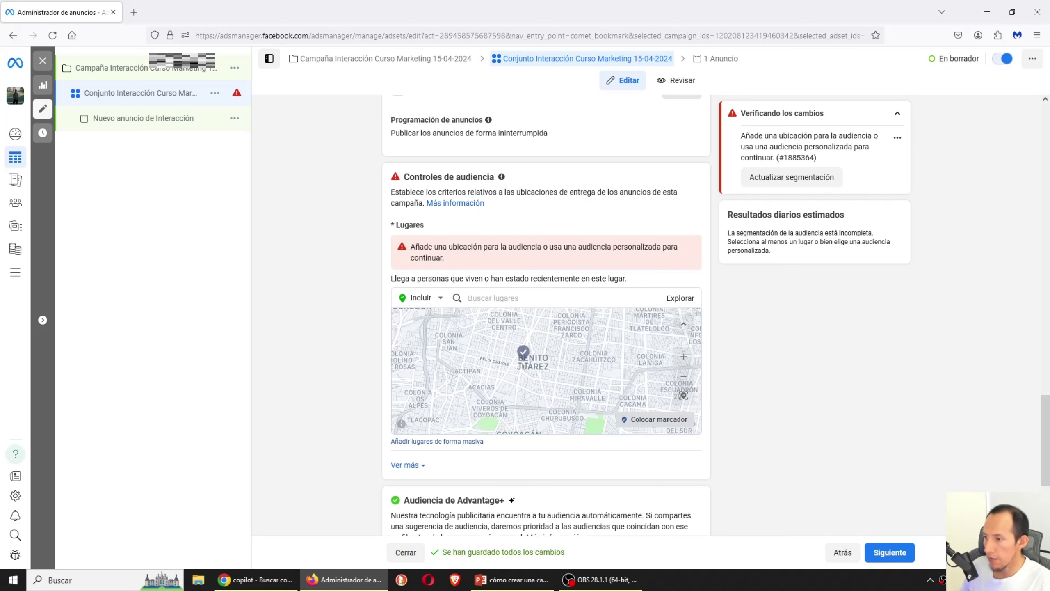
pyautogui.click(522, 356)
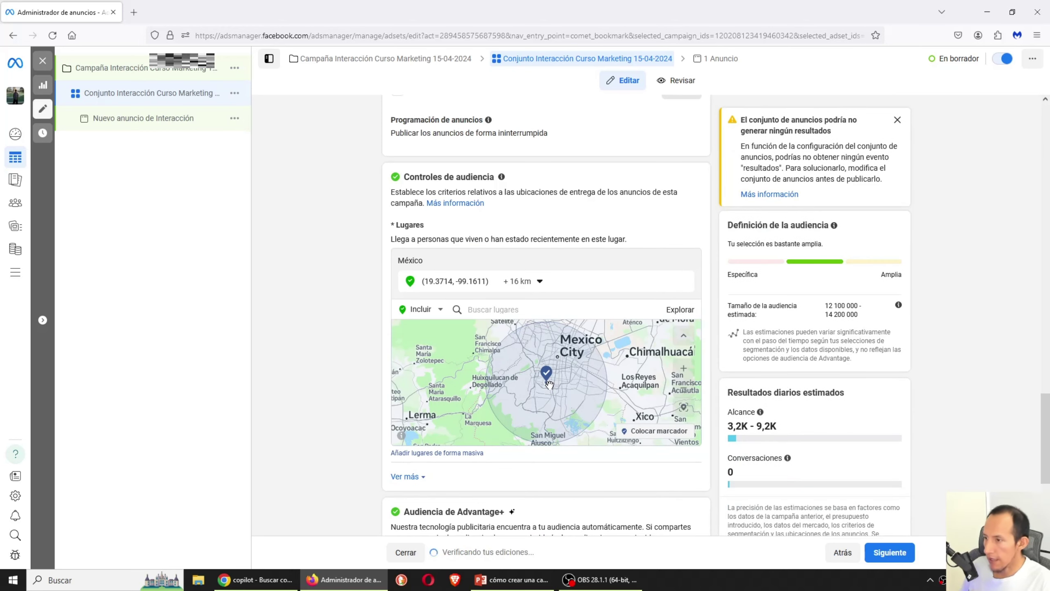
# Set the radius of the Benito Juárez marker to 5 km
pyautogui.click(535, 282)
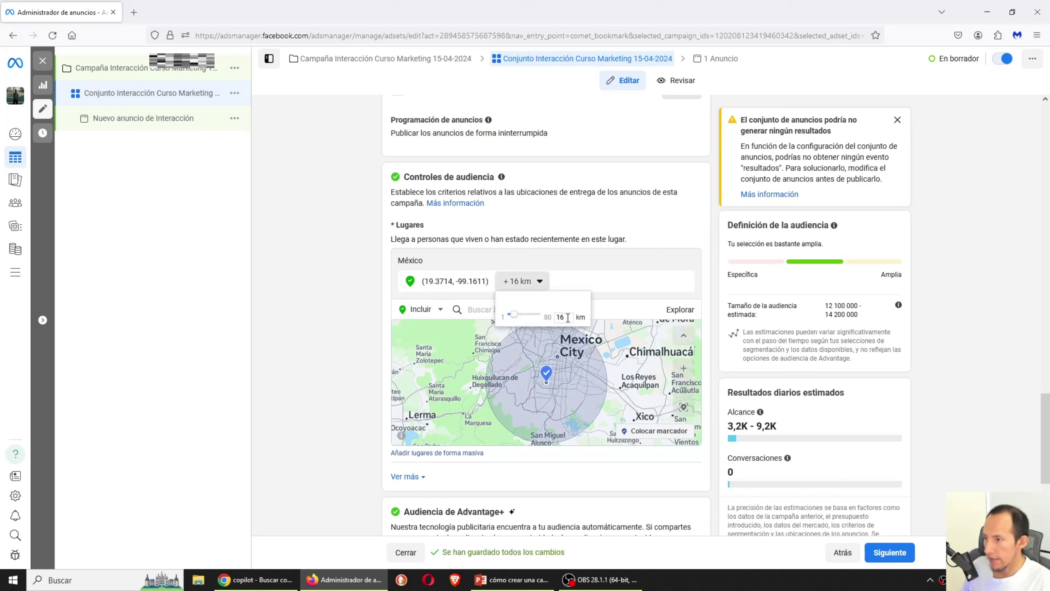
pyautogui.click(551, 318)
pyautogui.write('4')
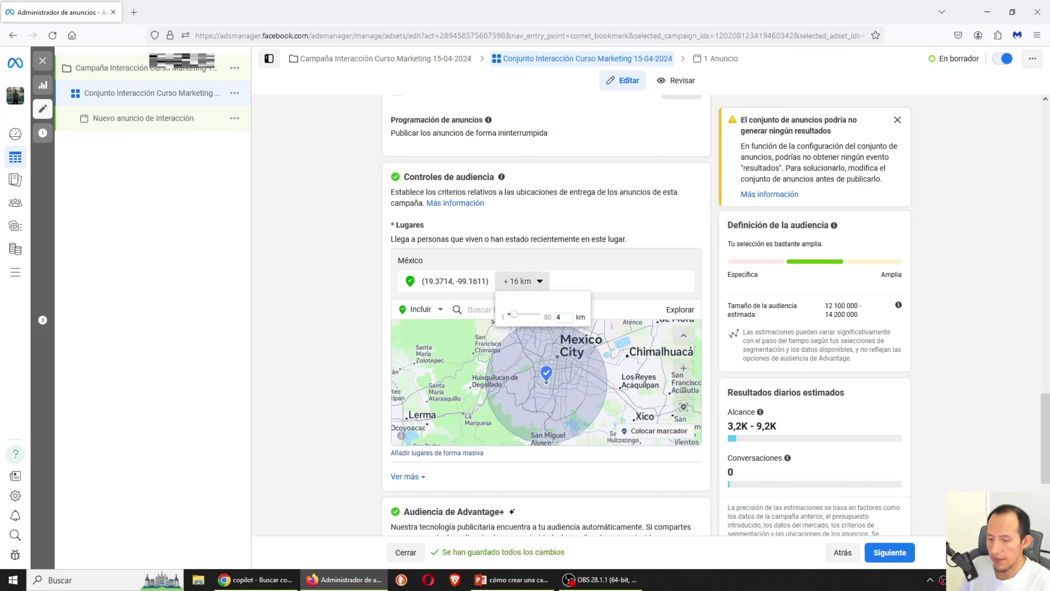
pyautogui.press('BackSpace')
pyautogui.write('5')
pyautogui.click(572, 389)
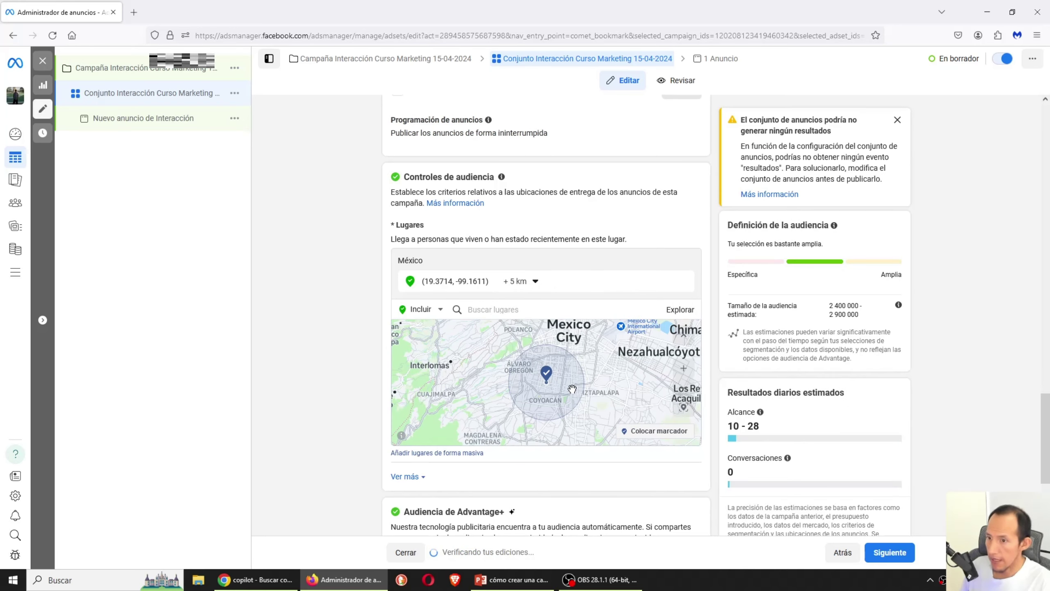
# Place a second location marker between Iztapalapa and Los Reyes Acaquilpan on the audience map
pyautogui.moveTo(604, 384); pyautogui.dragTo(558, 387)
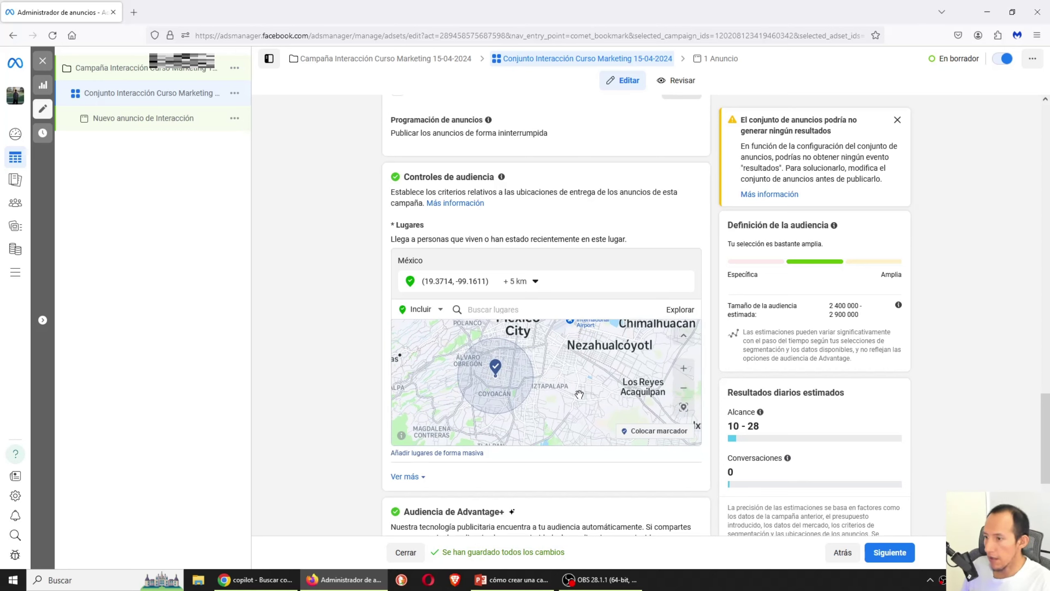
pyautogui.click(637, 432)
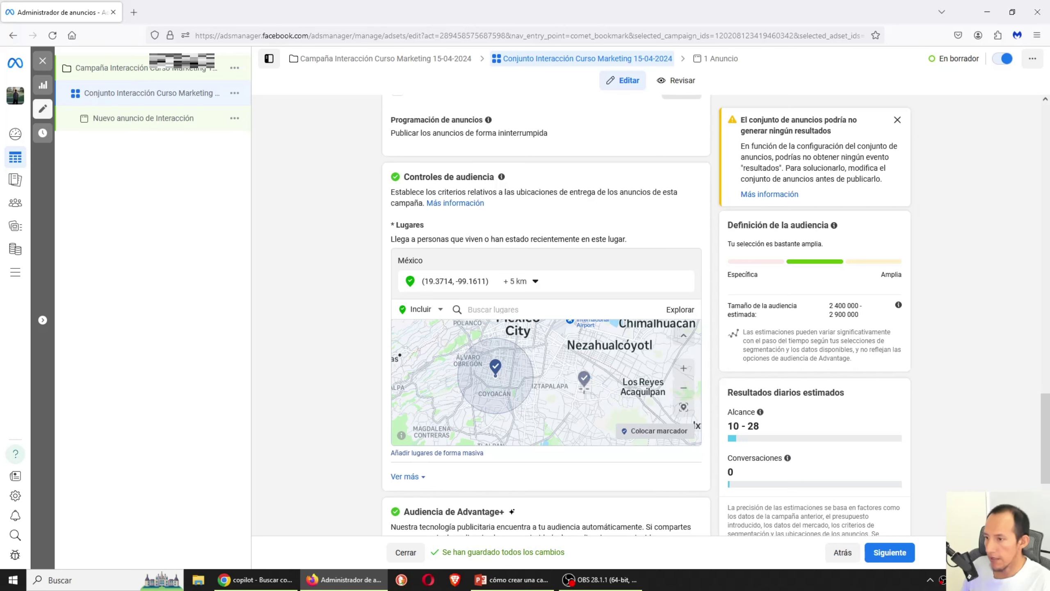
pyautogui.click(583, 391)
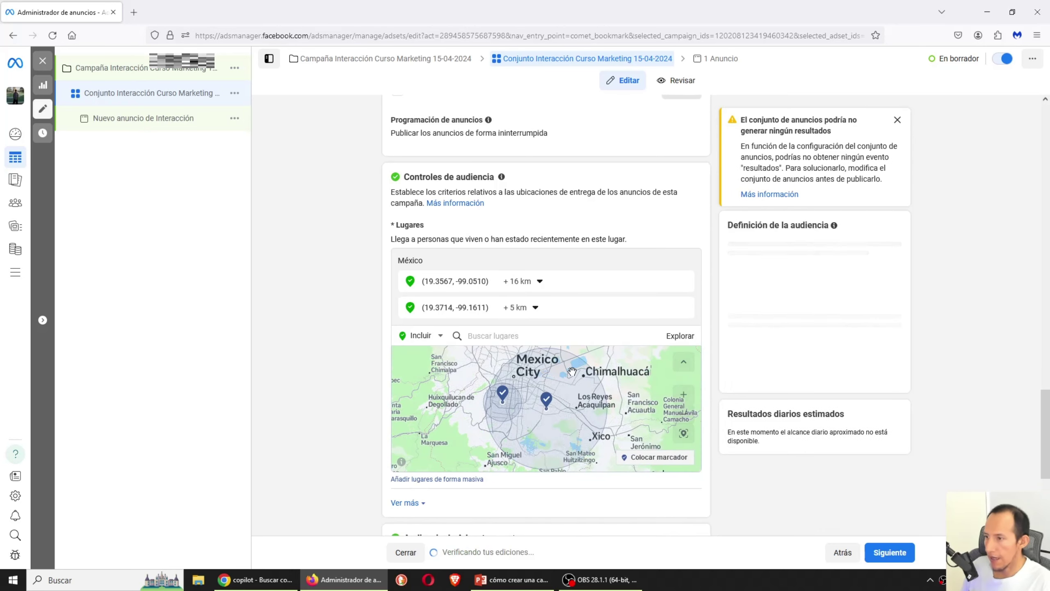
# Set the radius of the marker east of Iztapalapa to 4 km
pyautogui.click(539, 282)
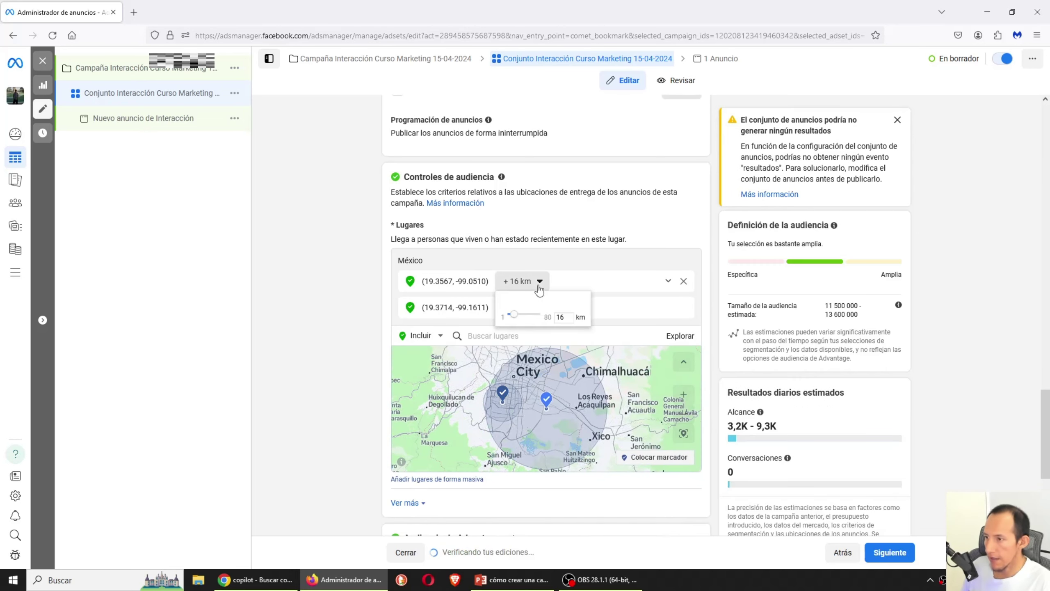
pyautogui.doubleClick(560, 317)
pyautogui.write('4')
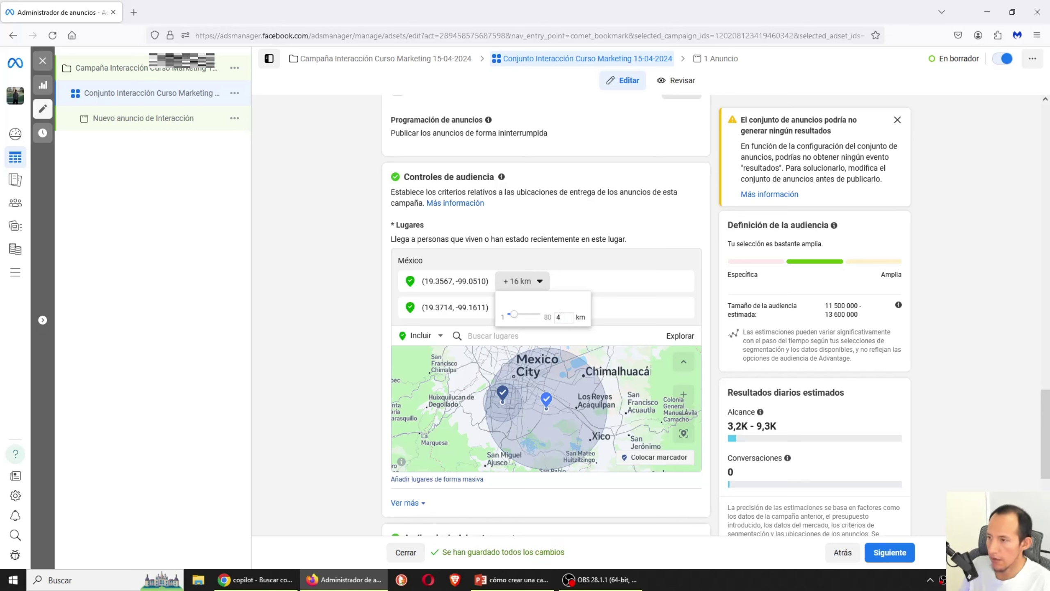
pyautogui.click(536, 327)
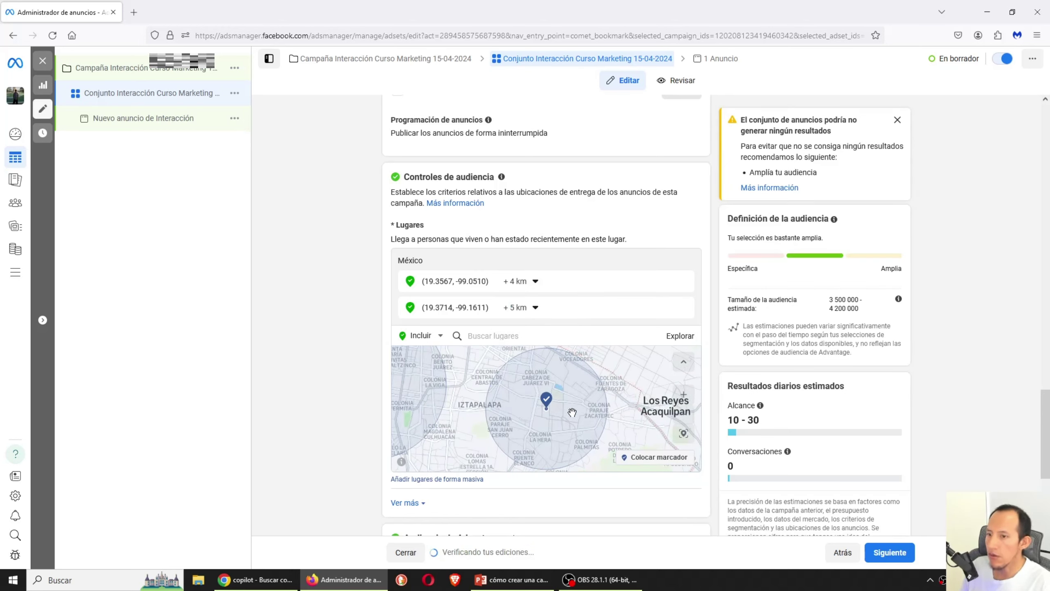
pyautogui.moveTo(537, 411); pyautogui.dragTo(567, 403)
pyautogui.scroll(-3, 567, 403)
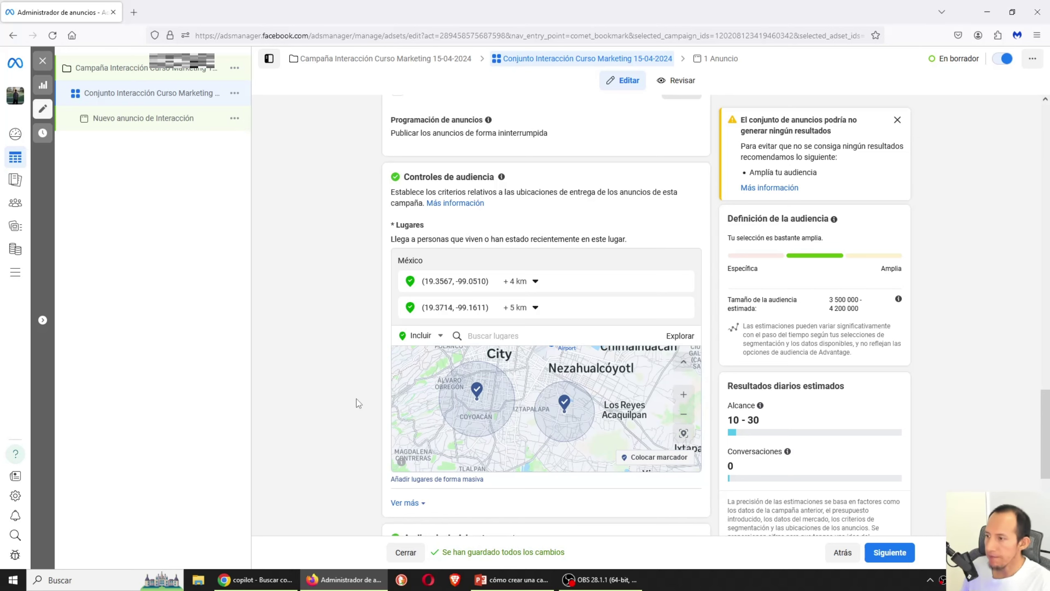
# Review the selected locations and the Audiencia de Advantage+ and Ubicaciones sections of the ad set
pyautogui.scroll(-2, 342, 394)
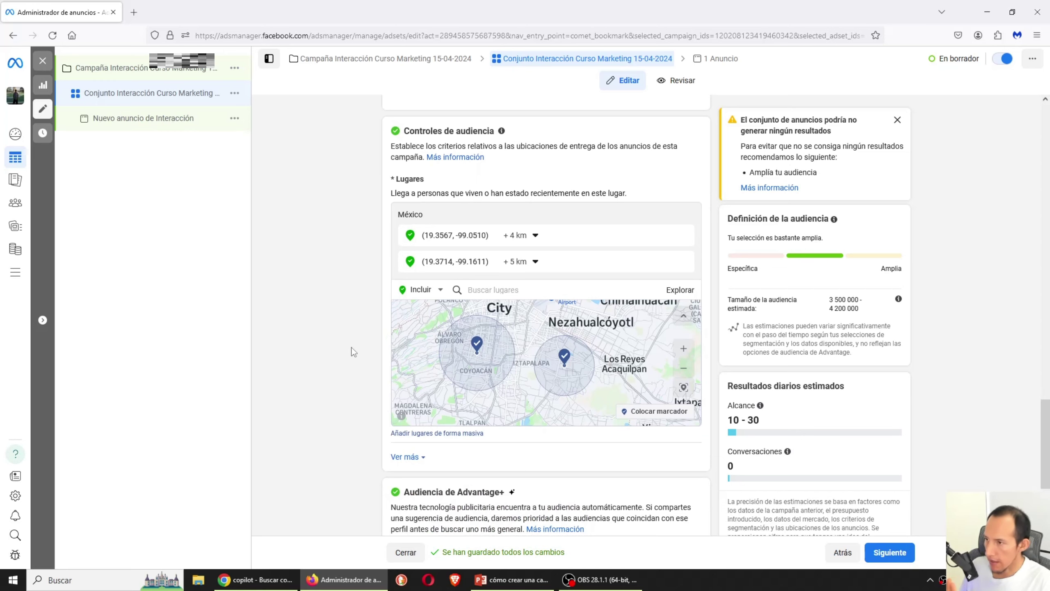
pyautogui.scroll(-3, 316, 351)
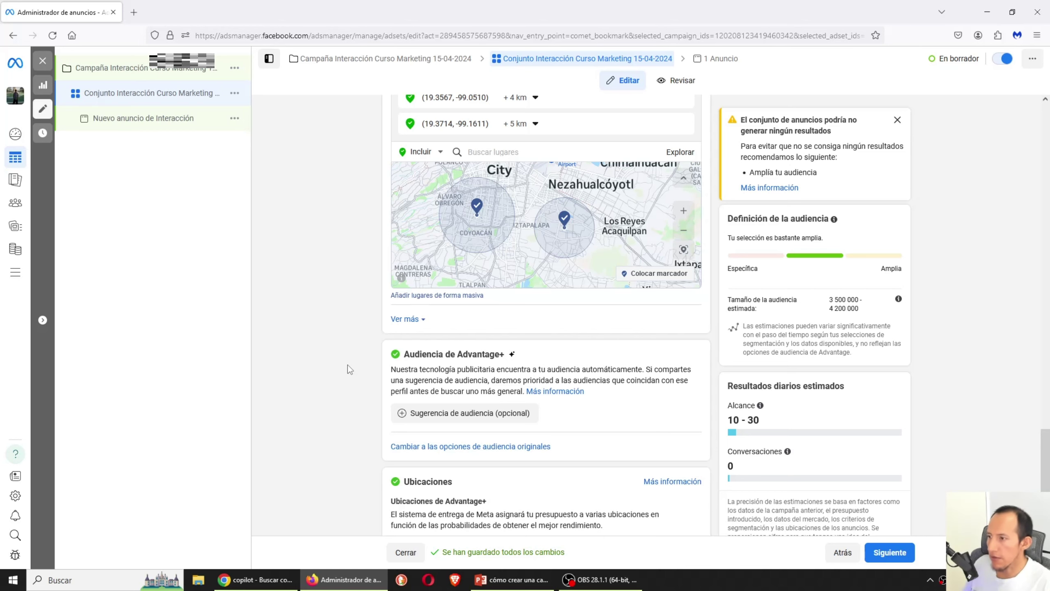
pyautogui.scroll(3, 348, 364)
pyautogui.scroll(-2, 340, 364)
pyautogui.scroll(1, 340, 364)
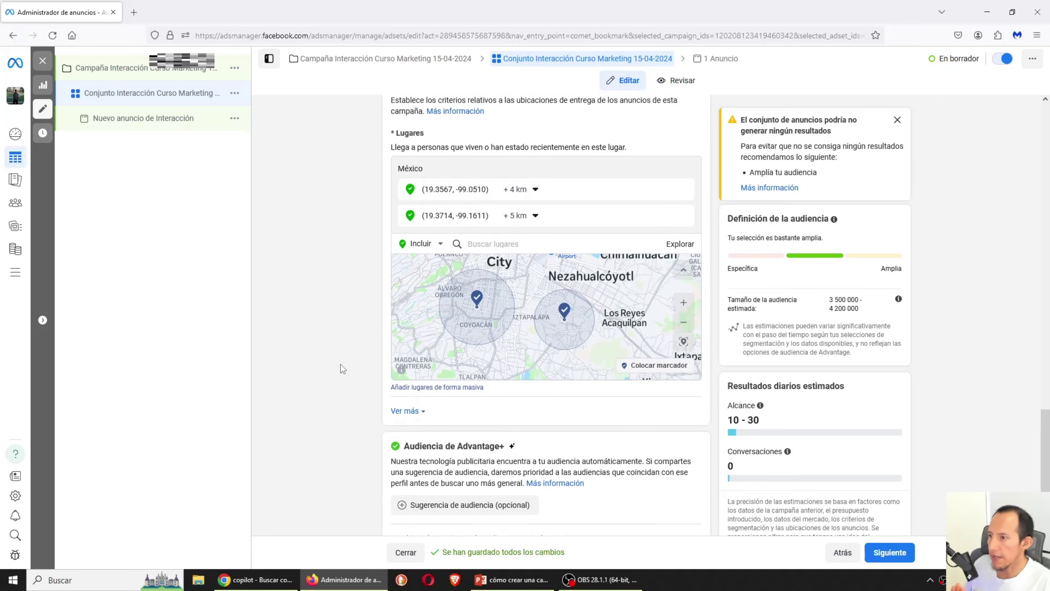
pyautogui.scroll(-2, 341, 365)
pyautogui.scroll(-1, 306, 320)
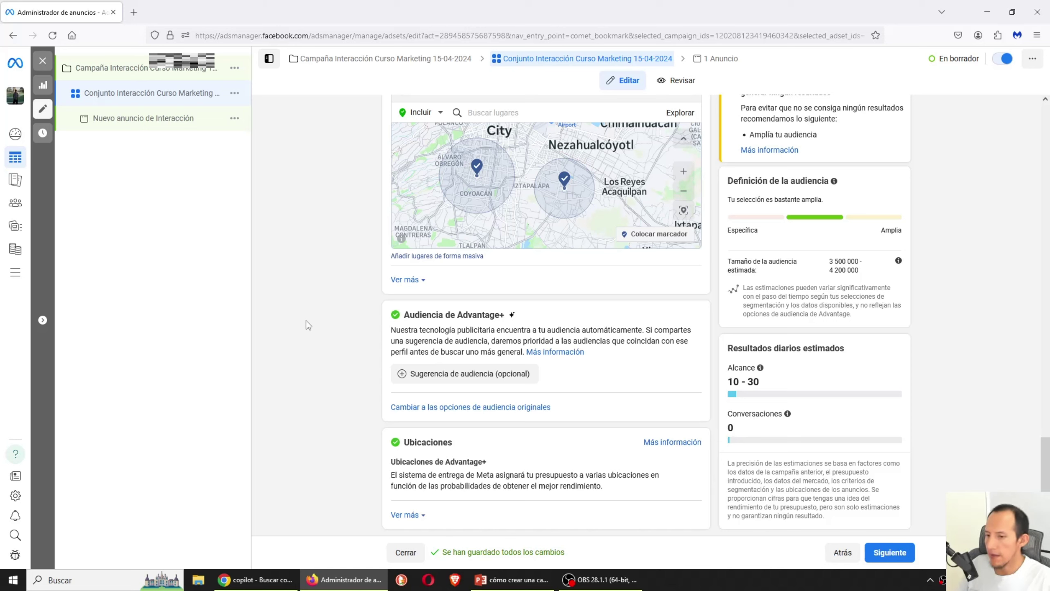
# Add an audience suggestion in the Audiencia de Advantage+ section and set its maximum age to 55
pyautogui.click(464, 380)
pyautogui.scroll(-1, 313, 386)
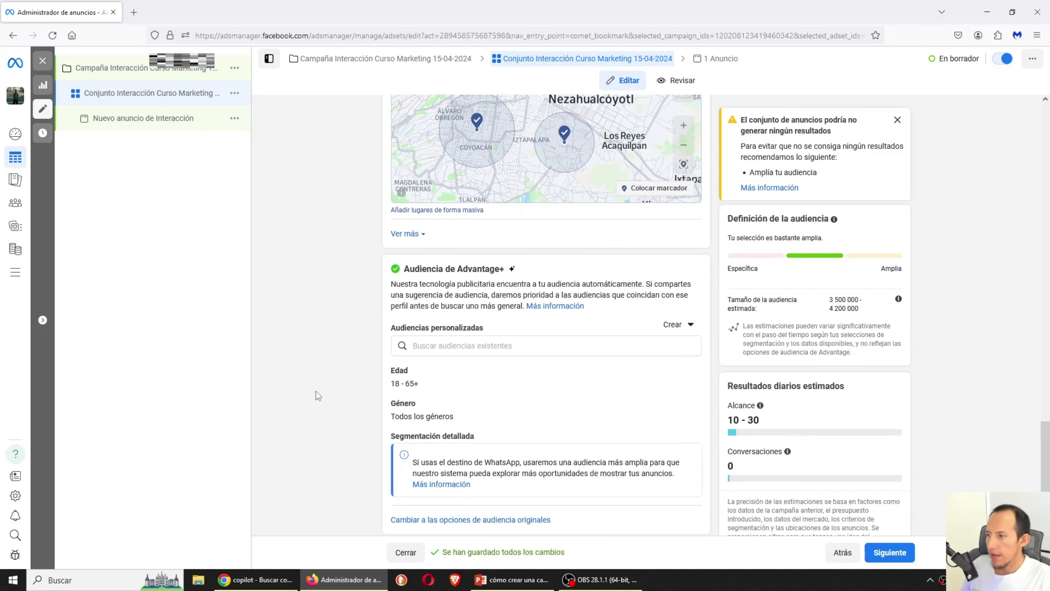
pyautogui.scroll(-1, 316, 391)
pyautogui.scroll(1, 466, 361)
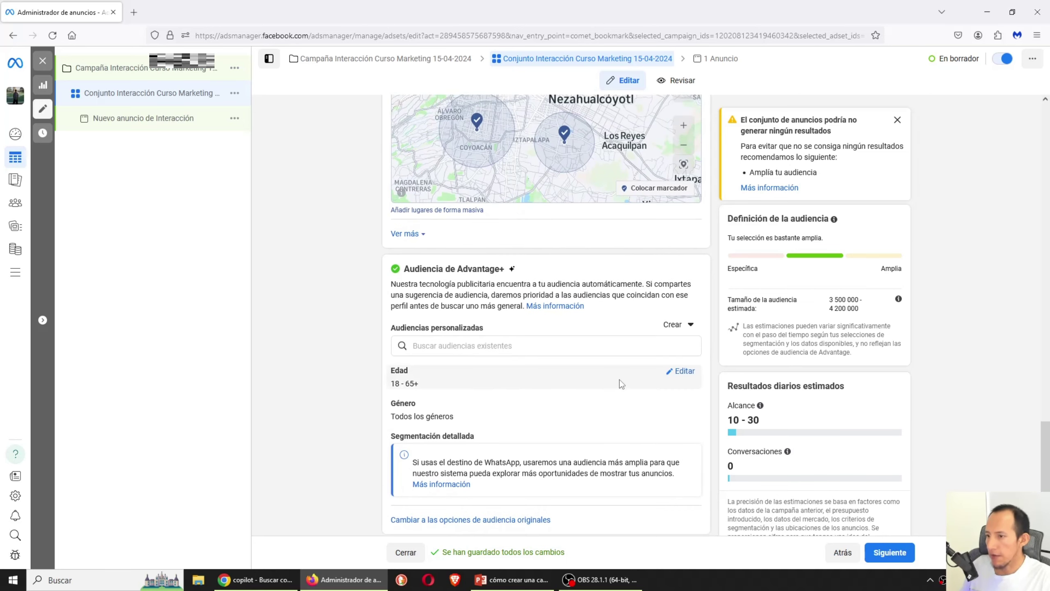
pyautogui.click(683, 369)
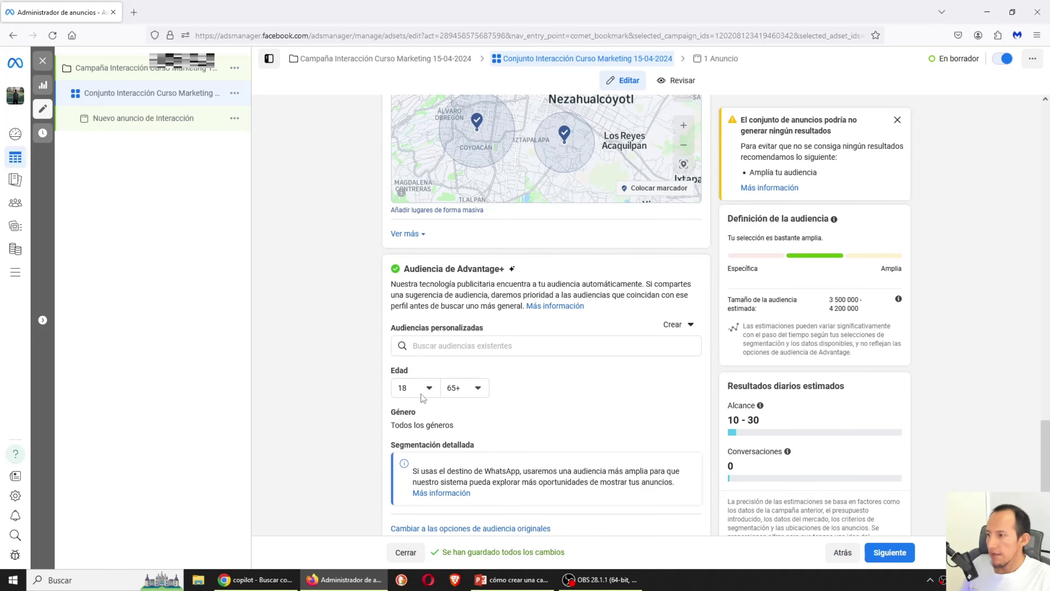
pyautogui.click(479, 391)
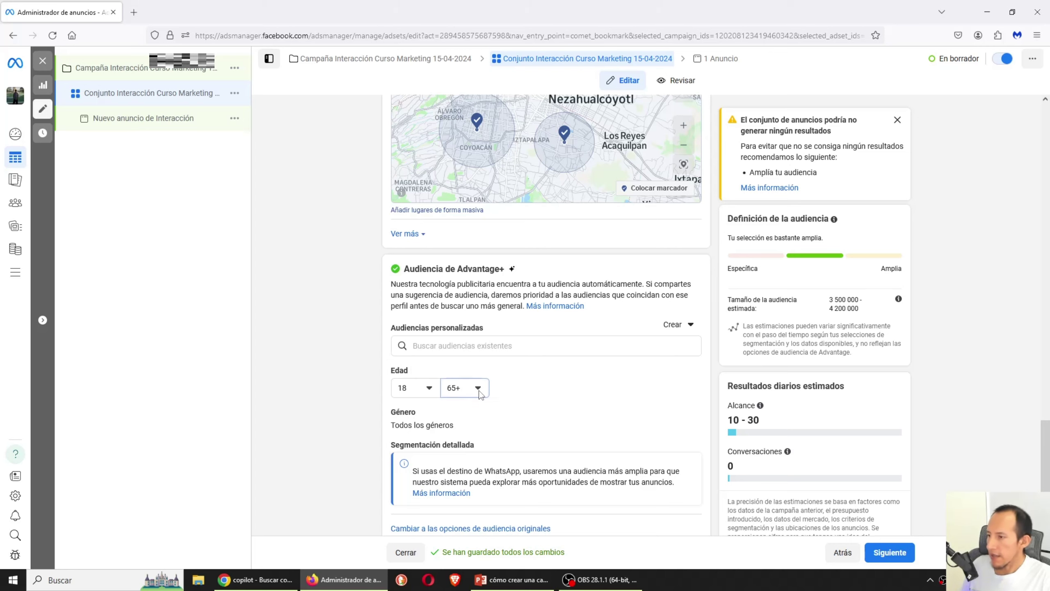
pyautogui.scroll(2, 481, 464)
pyautogui.scroll(1, 480, 461)
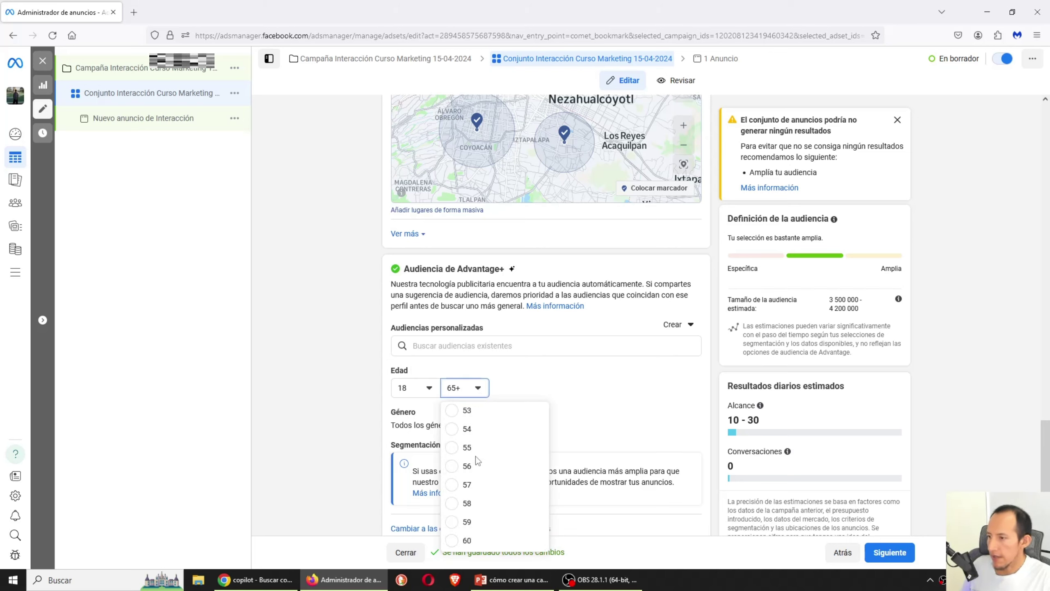
pyautogui.click(461, 447)
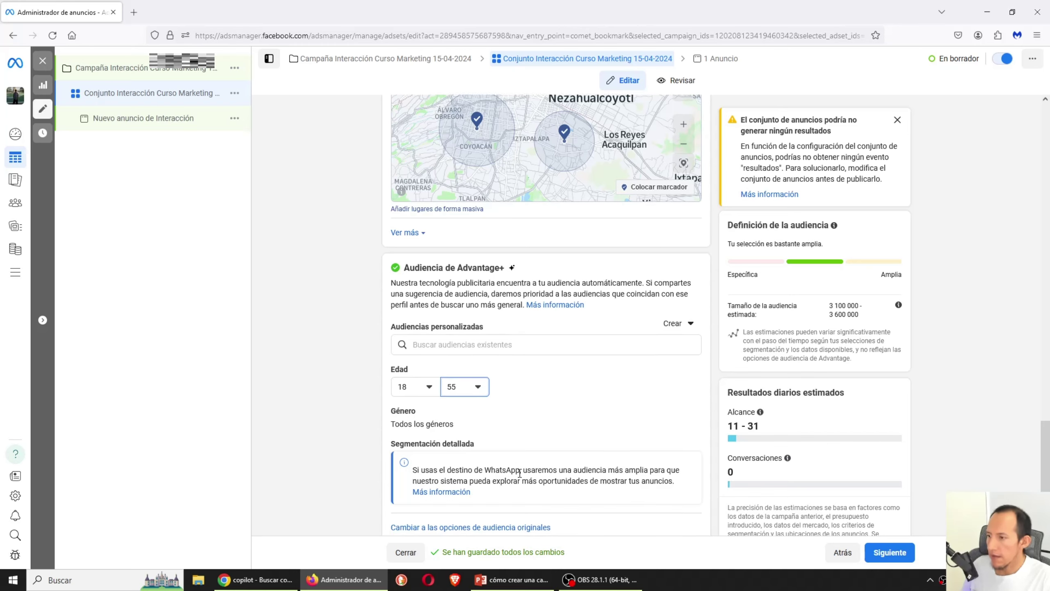
# Read the notice about the WhatsApp destination under Segmentación detallada
pyautogui.scroll(-1, 516, 473)
pyautogui.scroll(-1, 521, 461)
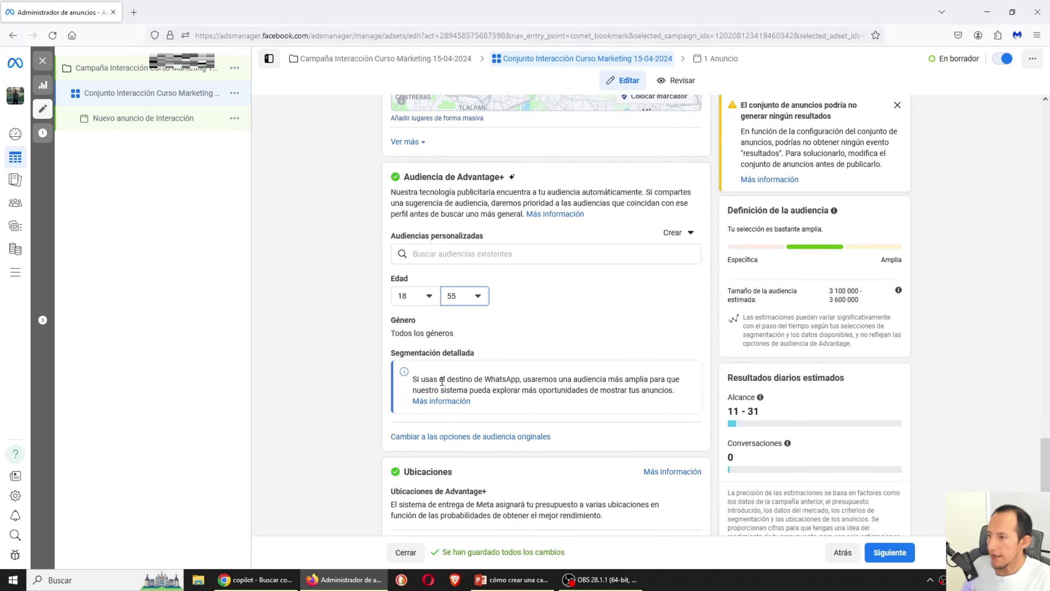
pyautogui.moveTo(433, 379); pyautogui.dragTo(605, 401)
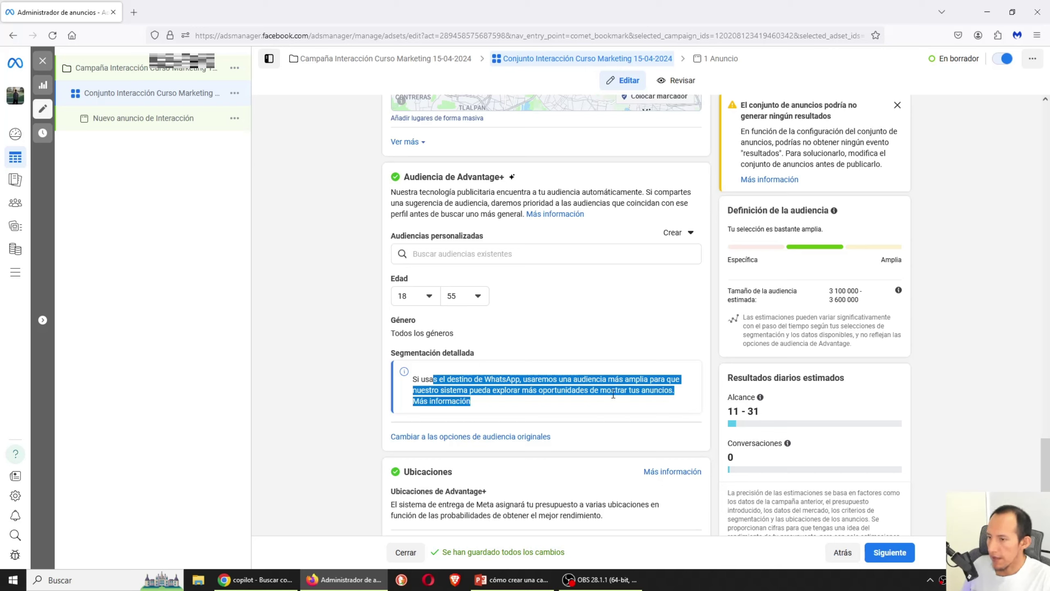
pyautogui.click(644, 391)
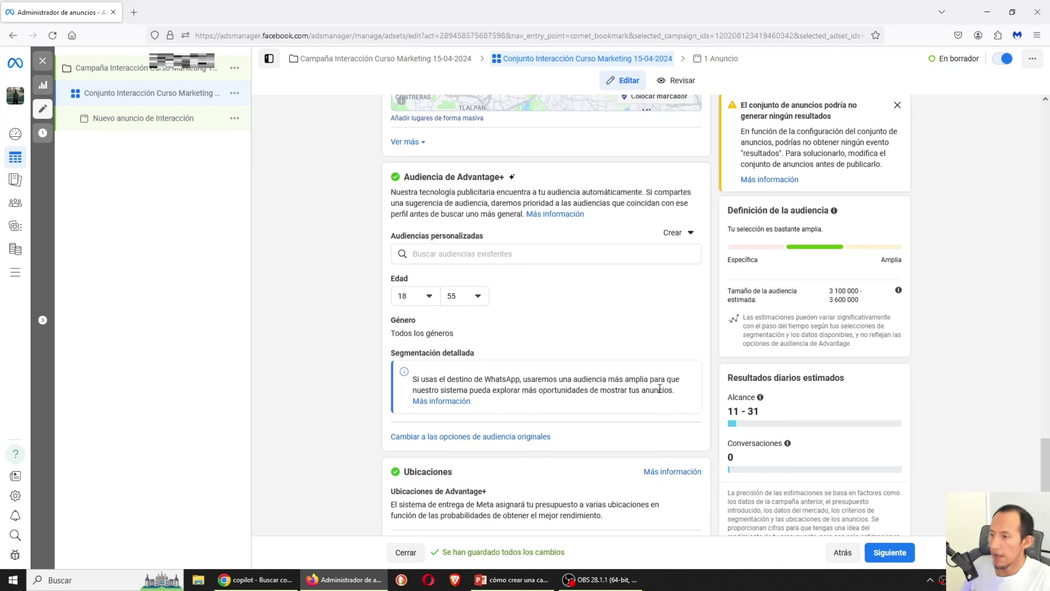
pyautogui.moveTo(659, 389); pyautogui.dragTo(622, 389)
pyautogui.click(311, 382)
pyautogui.click(633, 388)
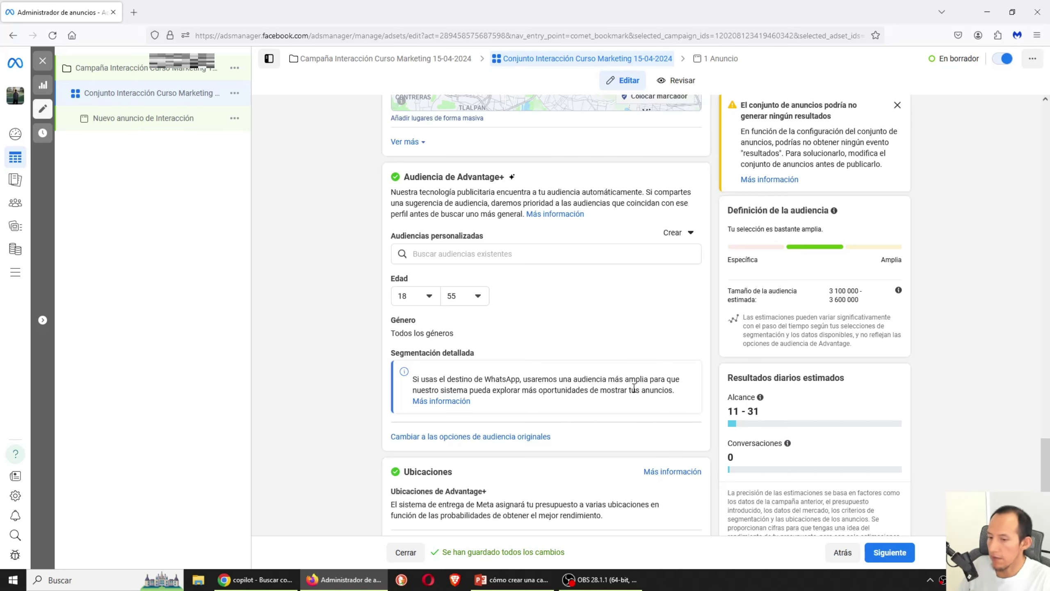
# Review the messaging apps selected for the ad set and return to the Segmentación detallada search field
pyautogui.scroll(10, 634, 387)
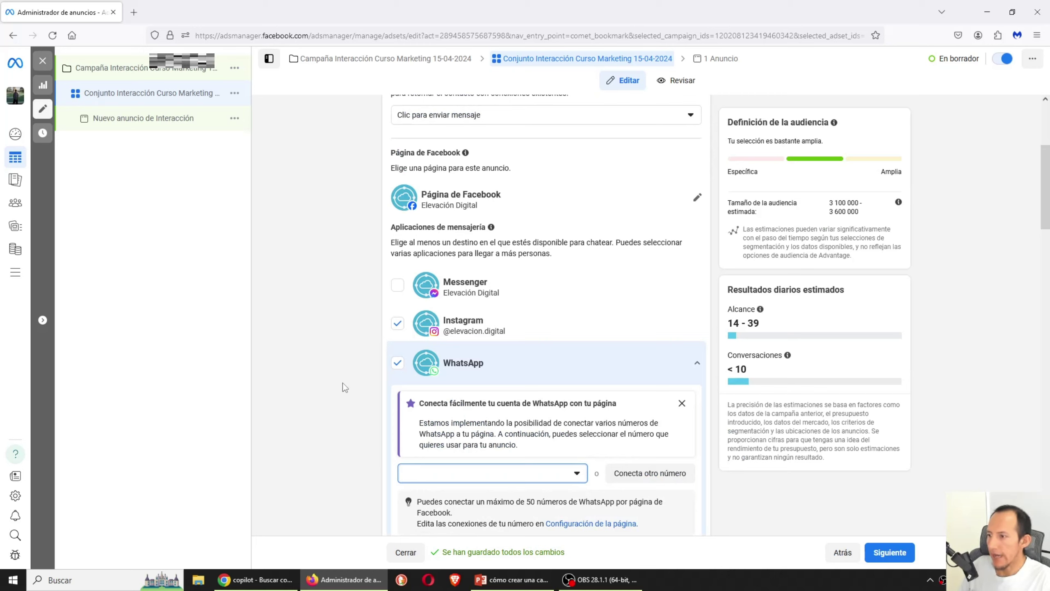
pyautogui.click(329, 385)
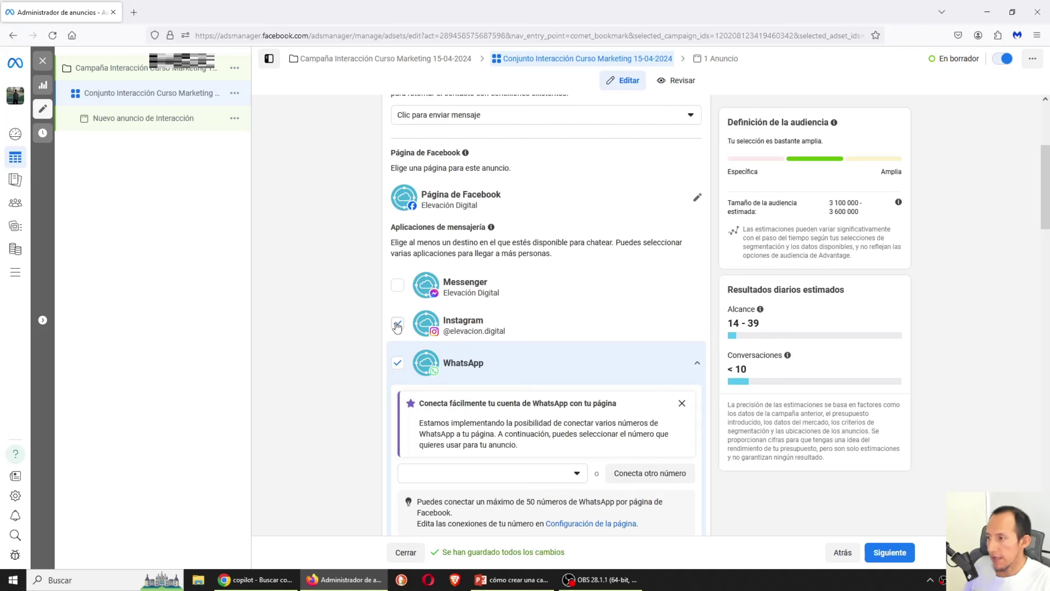
pyautogui.moveTo(1046, 168); pyautogui.dragTo(992, 450)
pyautogui.click(471, 426)
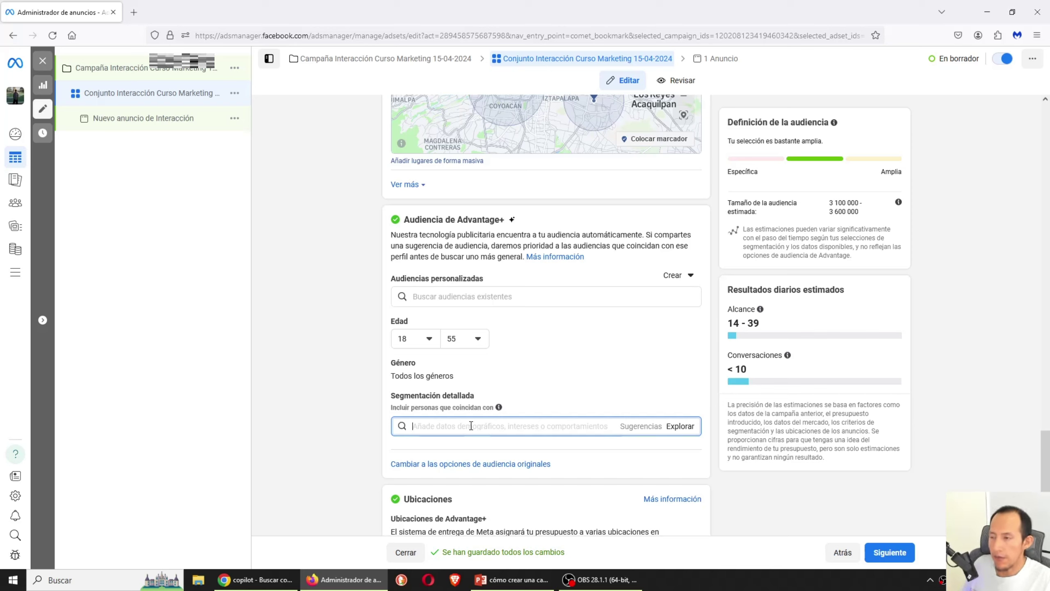
pyautogui.moveTo(392, 395); pyautogui.dragTo(468, 399)
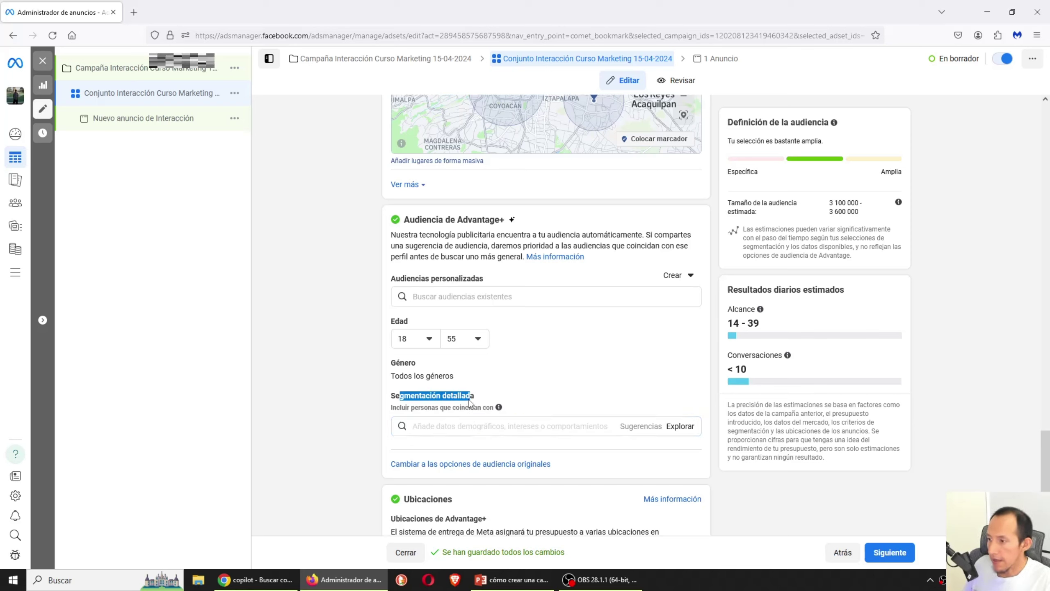
pyautogui.click(443, 401)
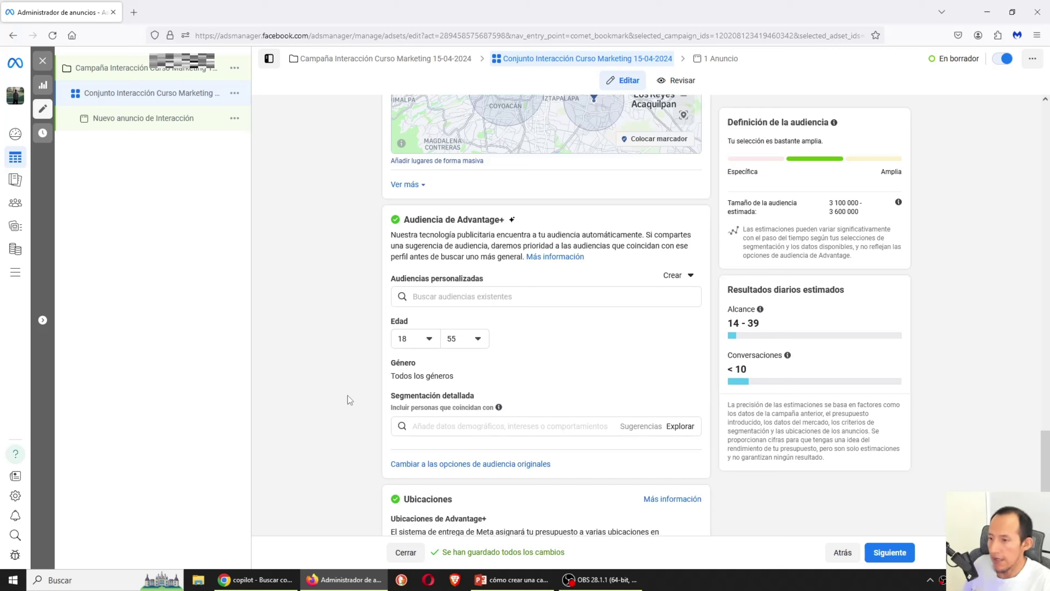
# Search the detailed targeting for "cursos" and add the Cursos interest
pyautogui.click(679, 426)
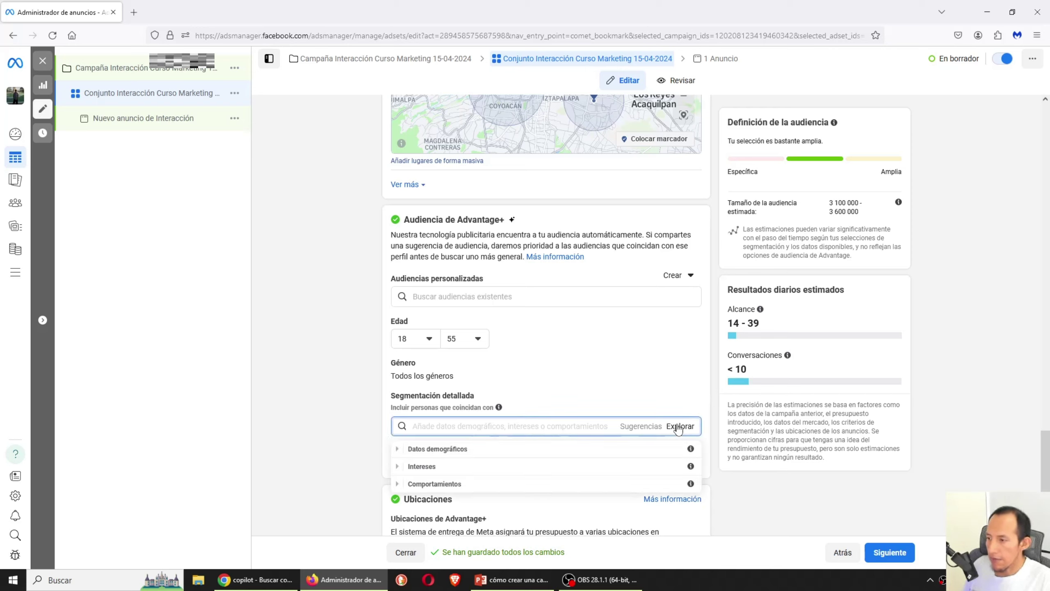
pyautogui.click(486, 429)
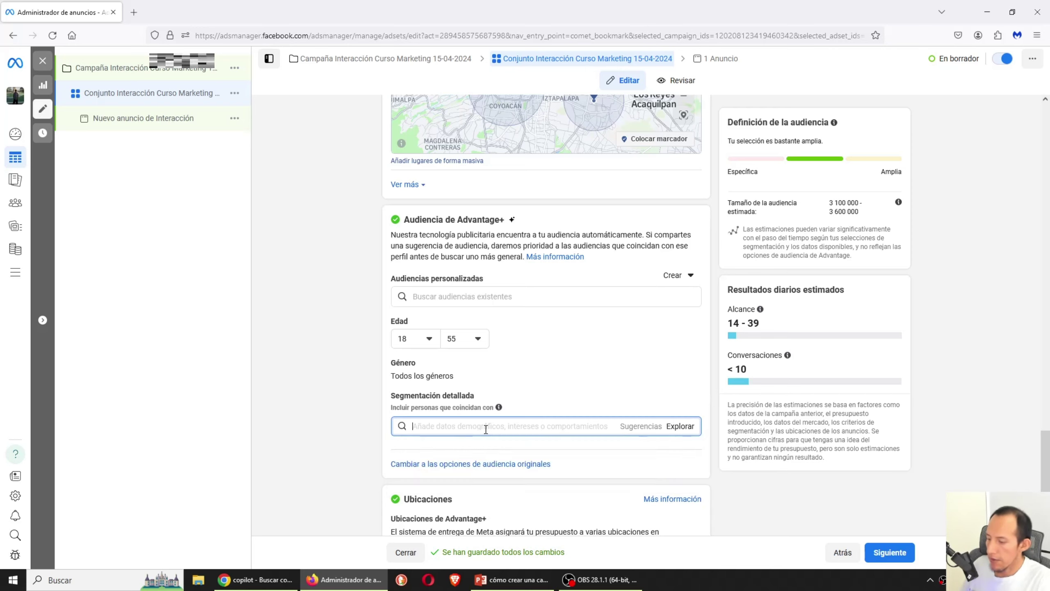
pyautogui.write('cursos')
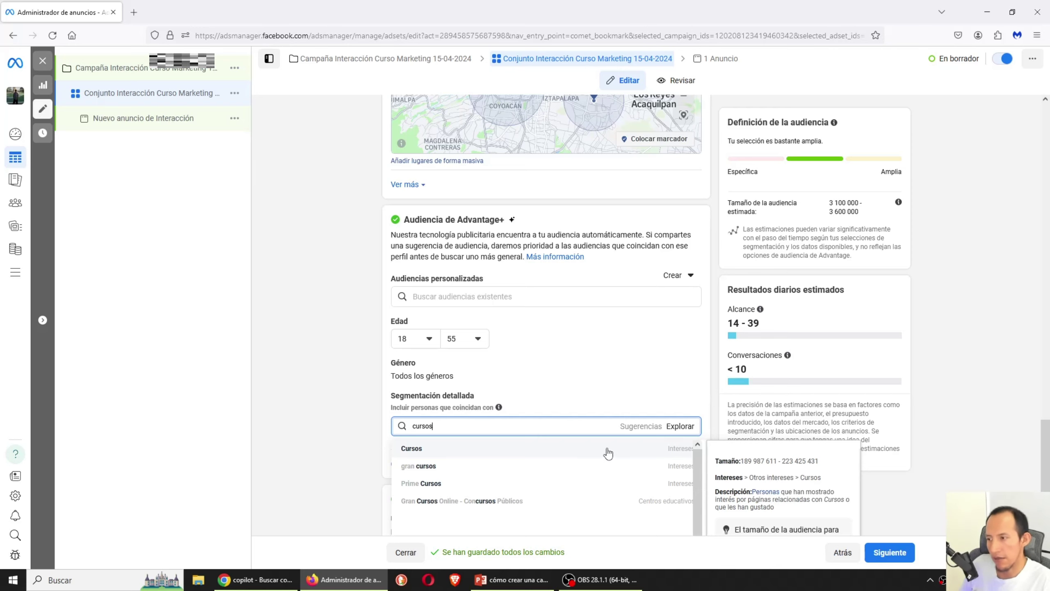
pyautogui.click(459, 445)
# Search the detailed targeting for "emprendedor", add the Dueña/Emprendedora job title and remove it again
pyautogui.scroll(-1, 358, 444)
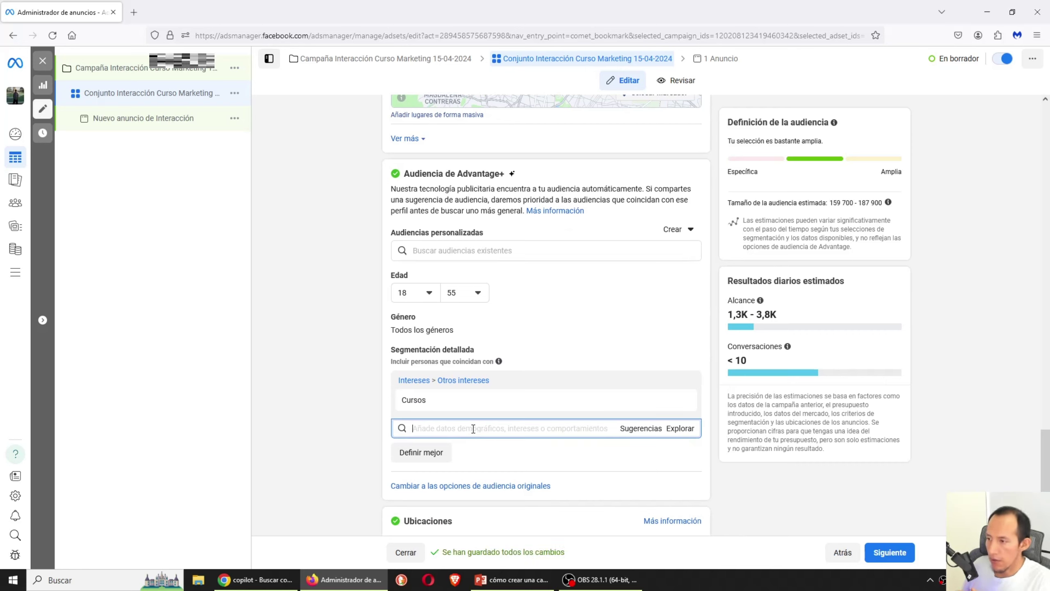
pyautogui.write('emprendedor')
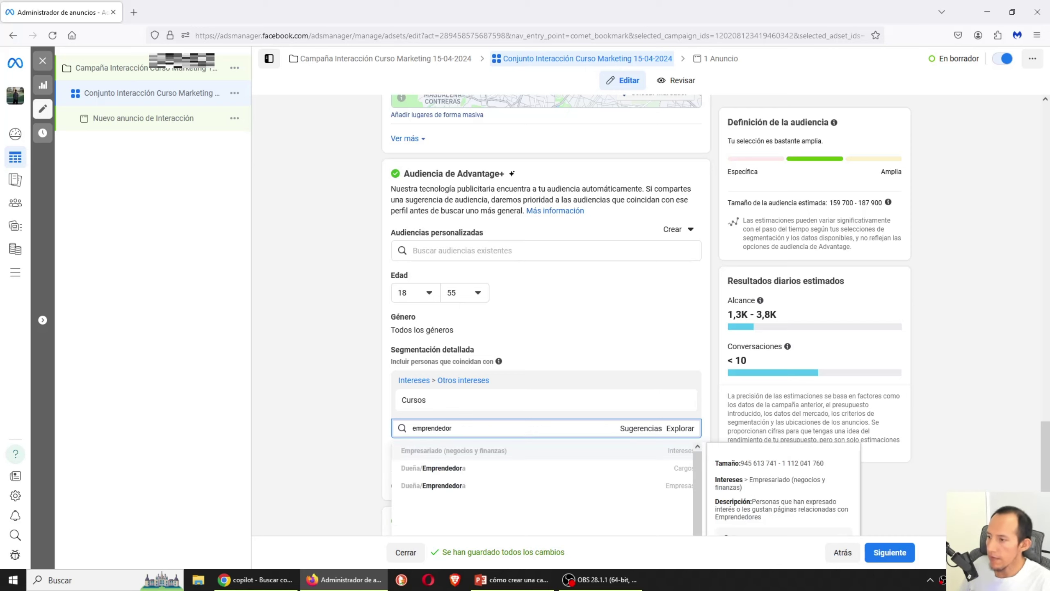
pyautogui.click(442, 471)
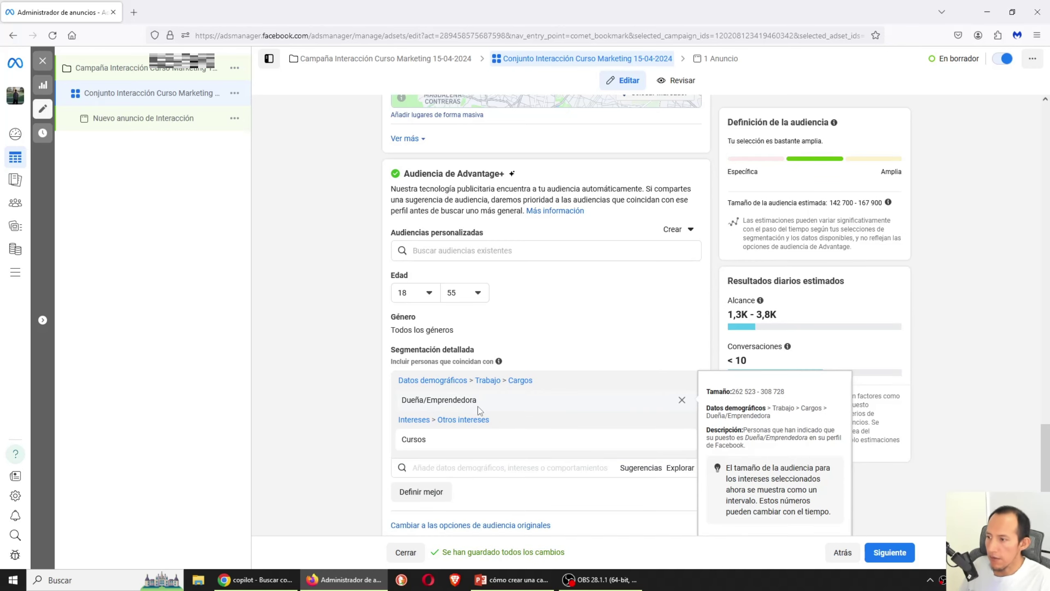
pyautogui.click(680, 399)
# Search the detailed targeting for "emprendedor" and add the Empresariado (negocios y finanzas) interest
pyautogui.click(445, 428)
pyautogui.write('em')
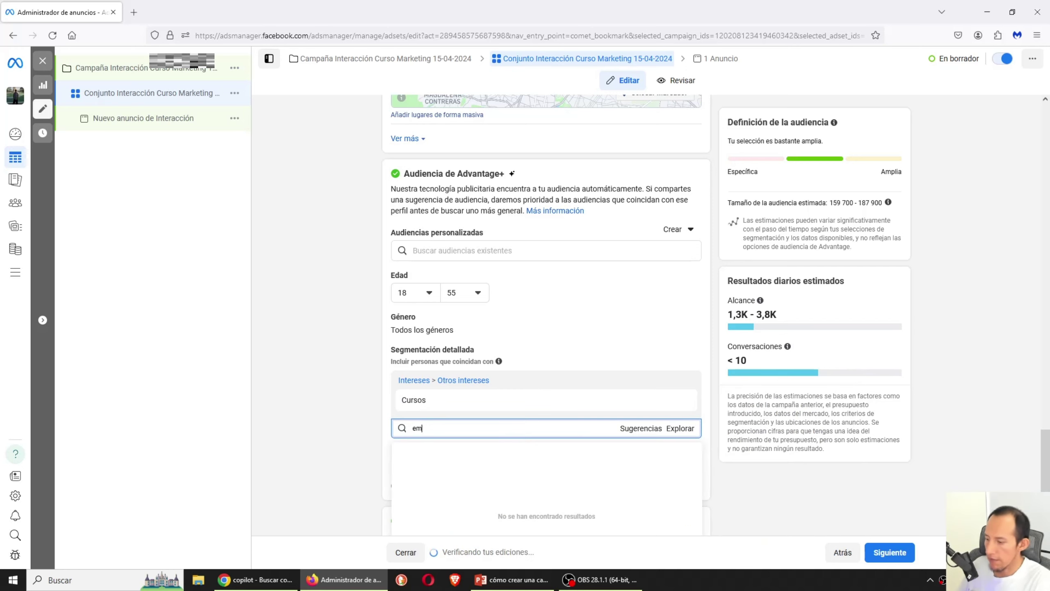
pyautogui.write('prendedor')
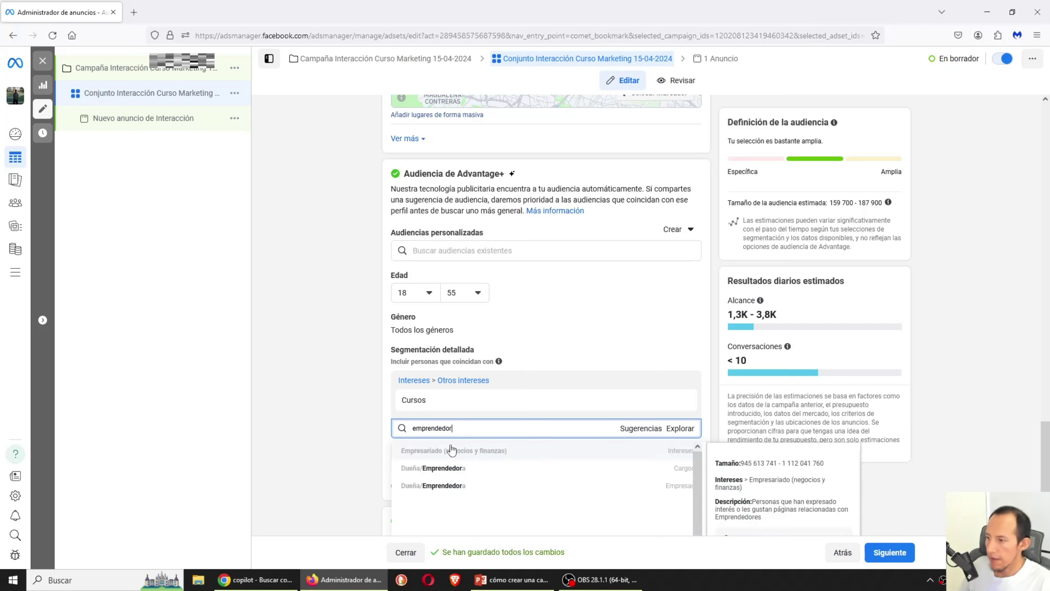
pyautogui.click(451, 453)
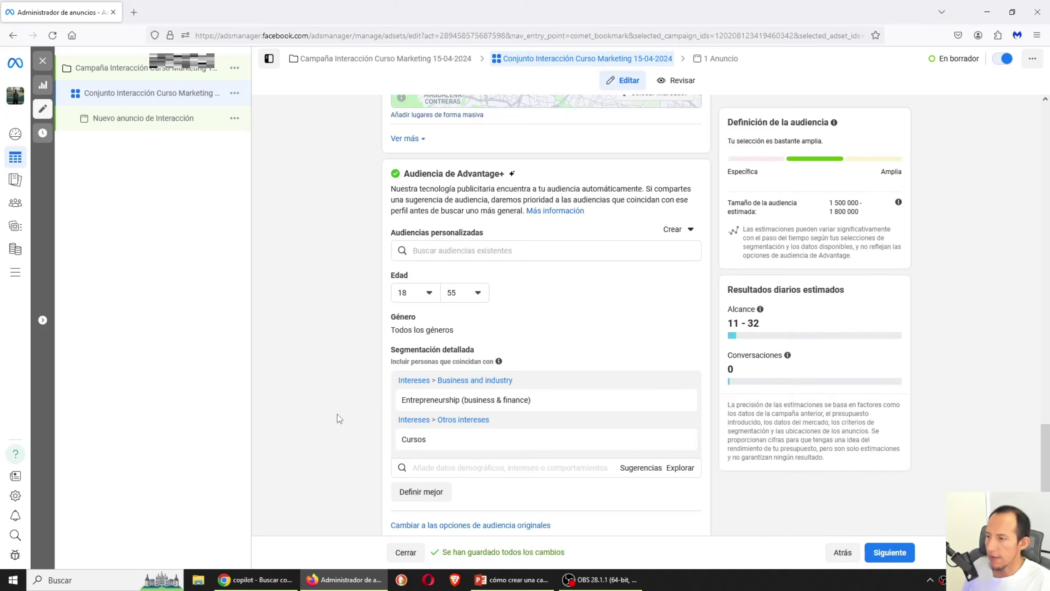
pyautogui.moveTo(493, 432)
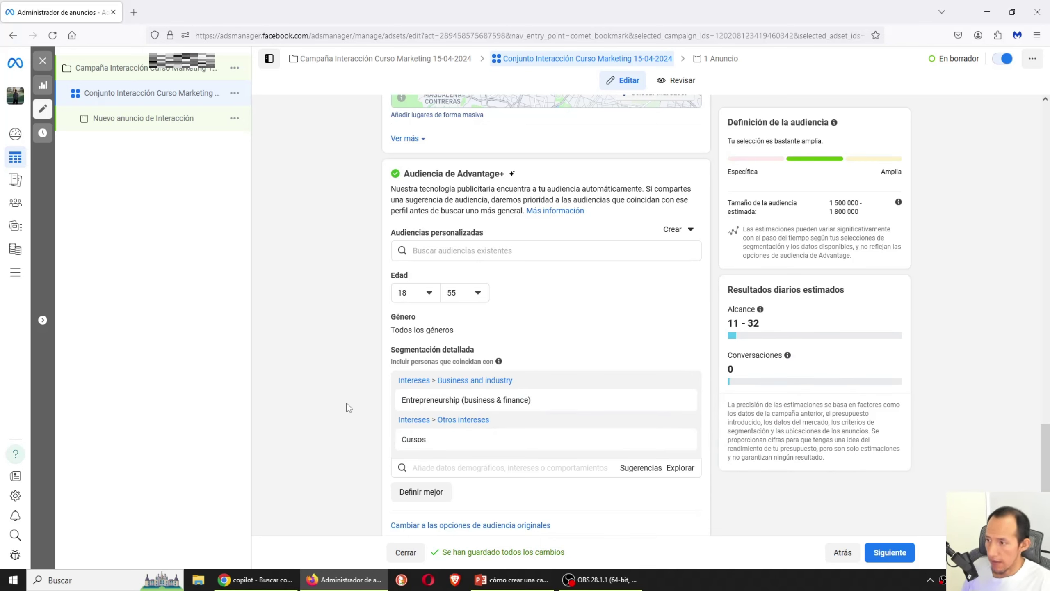
# Switch the placements to Ubicaciones manuales and deselect the Audience Network and Messenger platforms
pyautogui.scroll(-2, 350, 422)
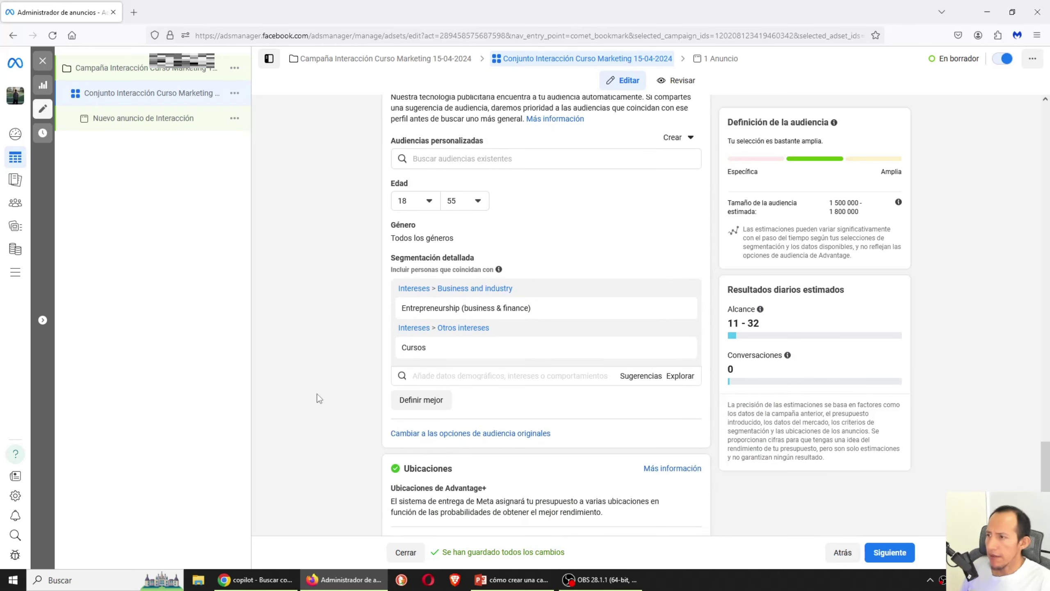
pyautogui.scroll(-1, 320, 399)
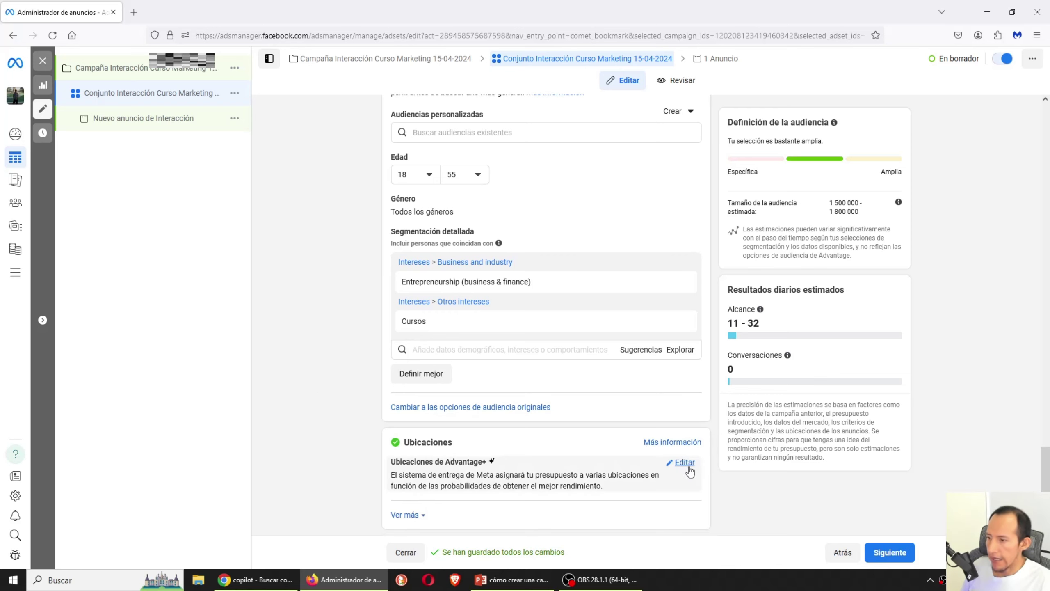
pyautogui.click(682, 462)
pyautogui.scroll(-2, 624, 470)
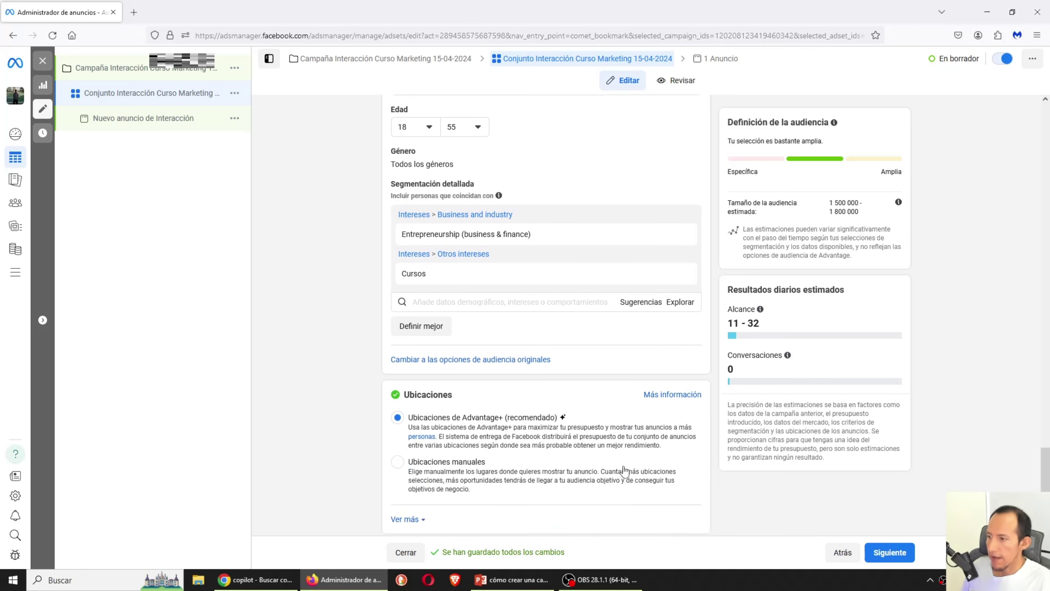
pyautogui.click(398, 457)
pyautogui.scroll(-3, 330, 439)
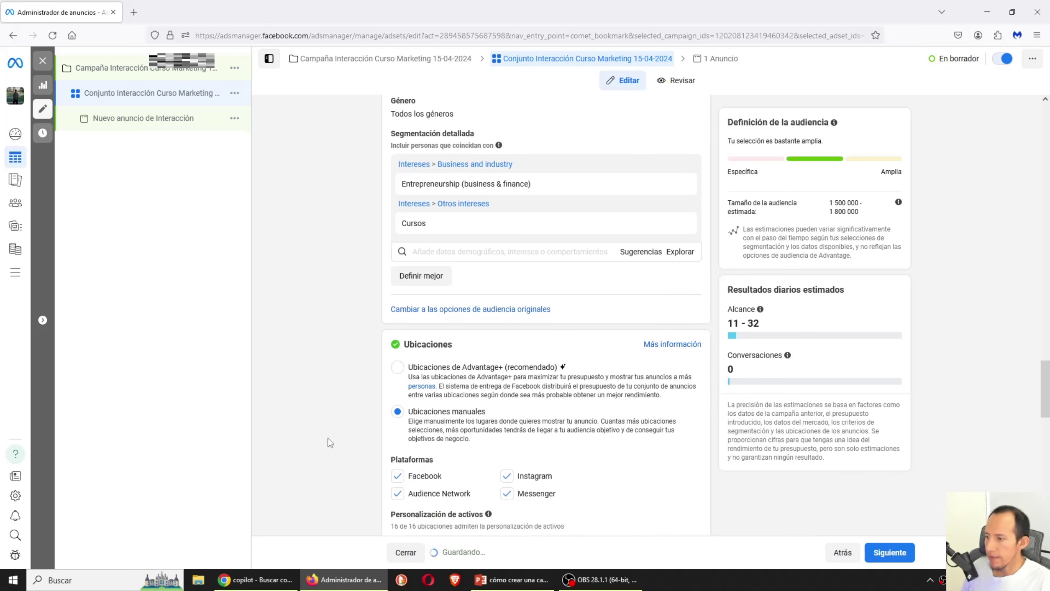
pyautogui.click(398, 402)
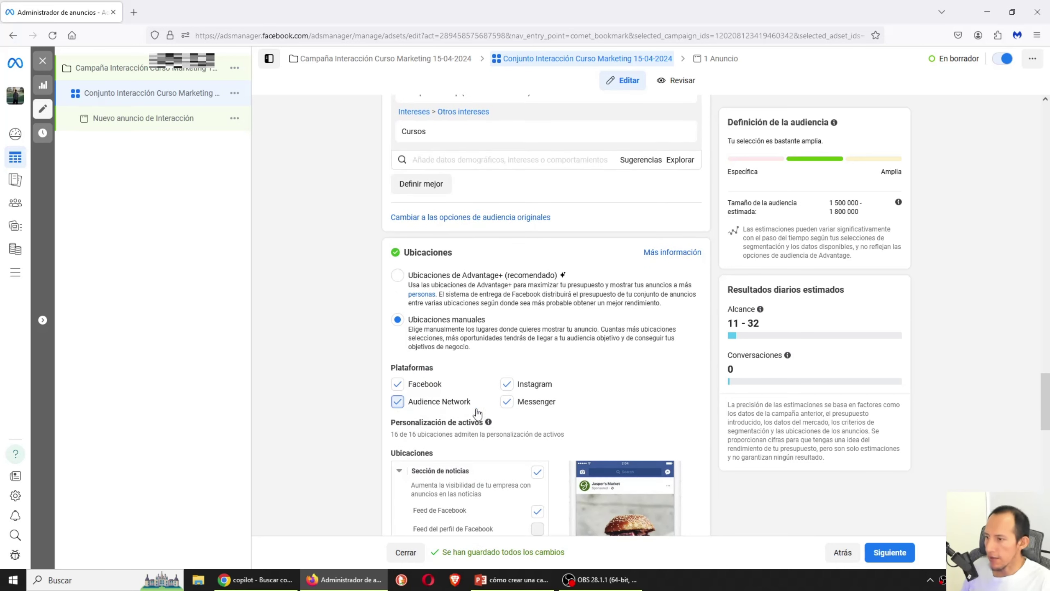
pyautogui.click(507, 402)
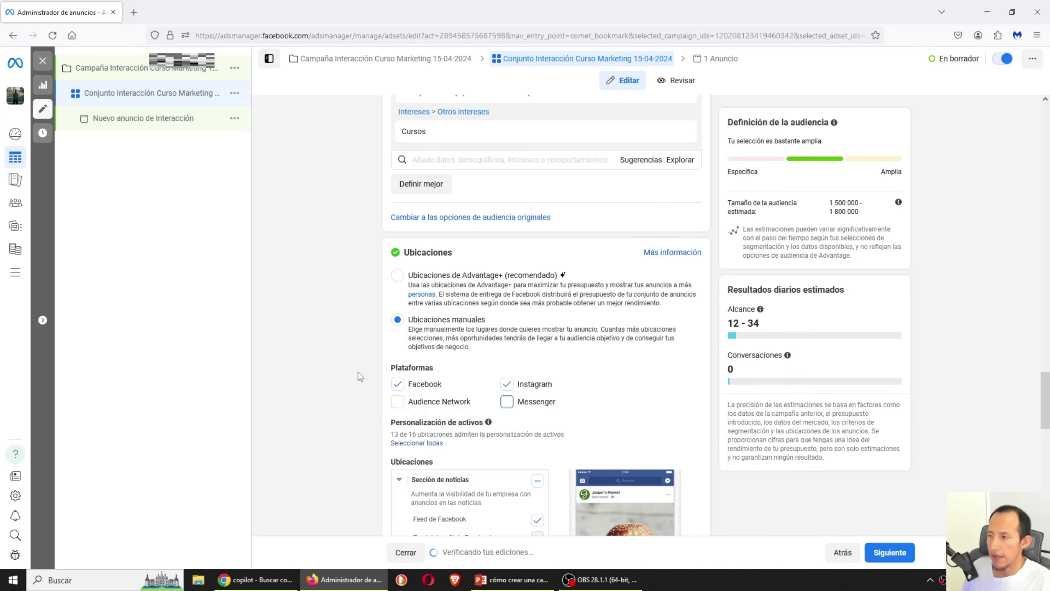
# Exclude the Resultados de la búsqueda placement group from the manual placements
pyautogui.scroll(-1, 335, 370)
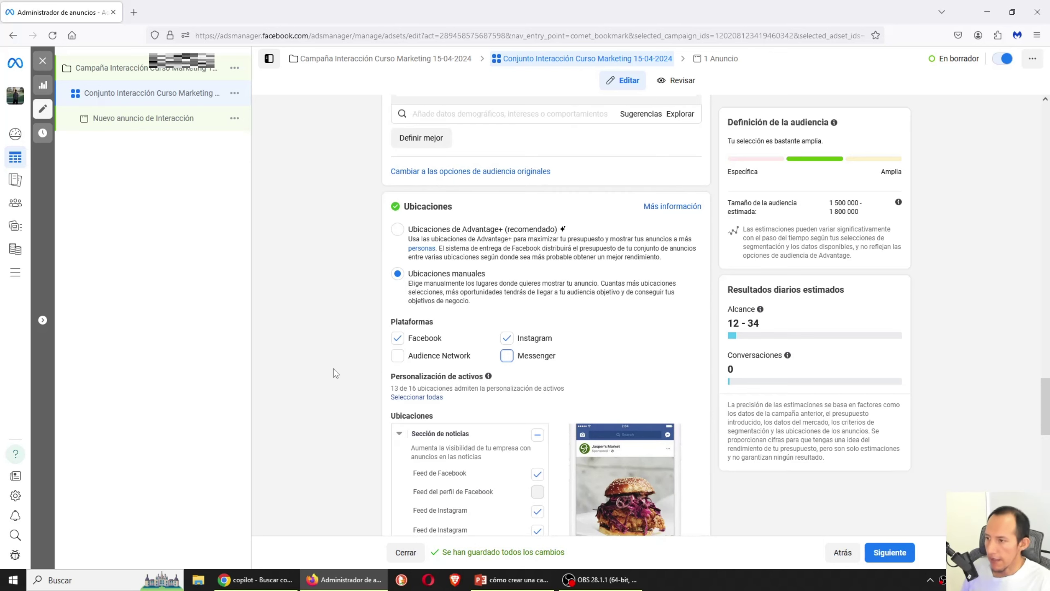
pyautogui.scroll(-14, 335, 373)
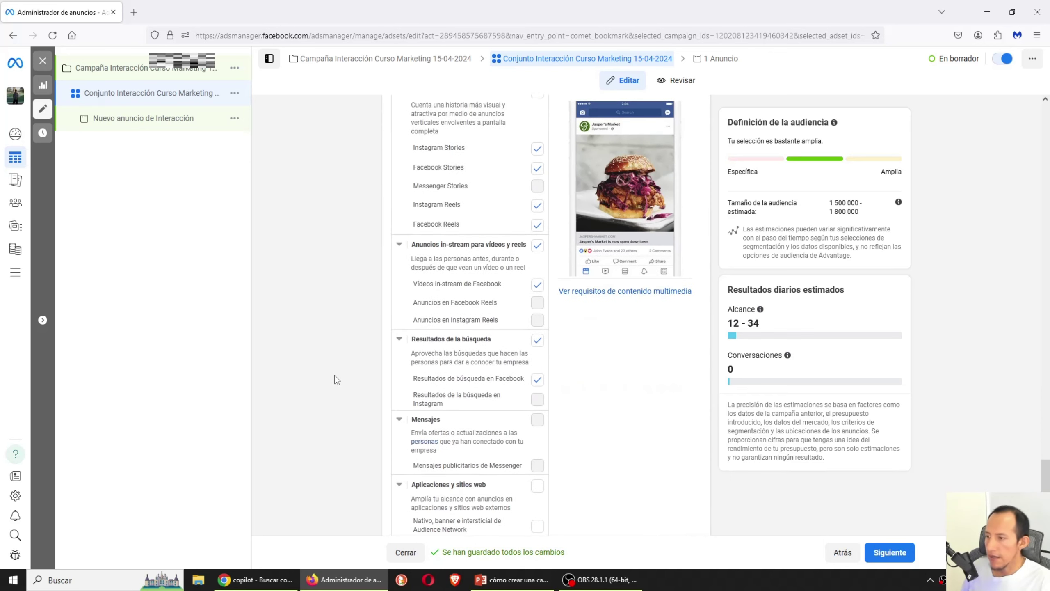
pyautogui.scroll(-1, 335, 377)
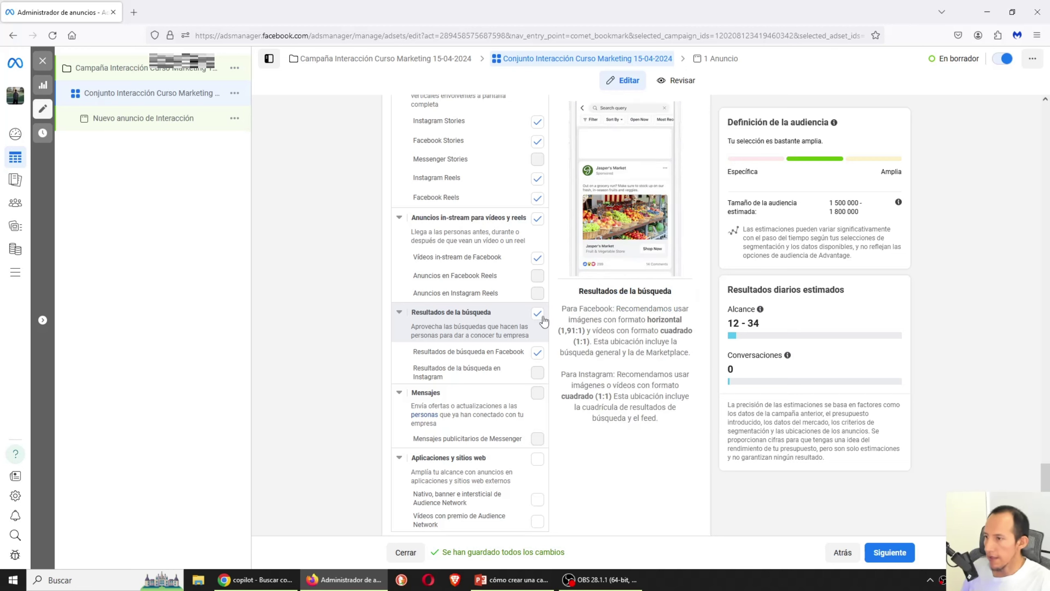
pyautogui.click(537, 314)
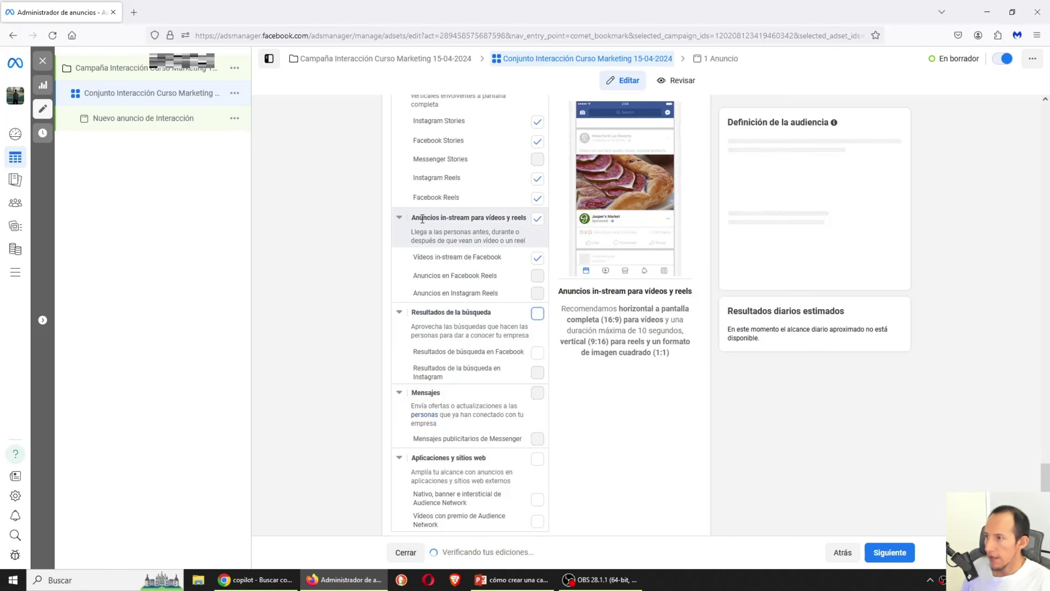
# Exclude the in-stream and Historias y reels placement groups and all news-section placements except Feed de Facebook and the first Feed de Instagram
pyautogui.click(538, 218)
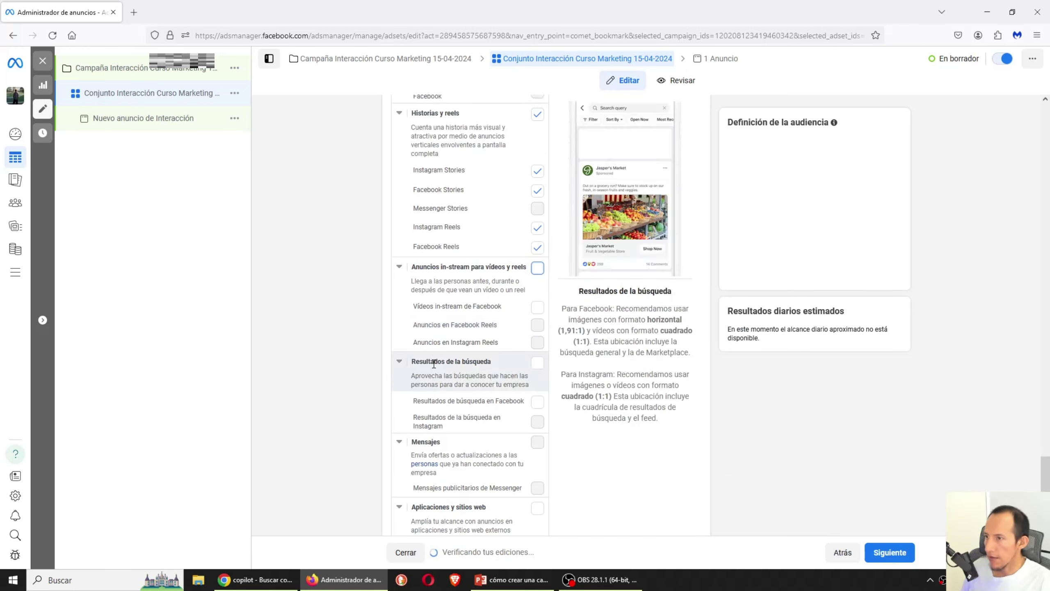
pyautogui.click(538, 202)
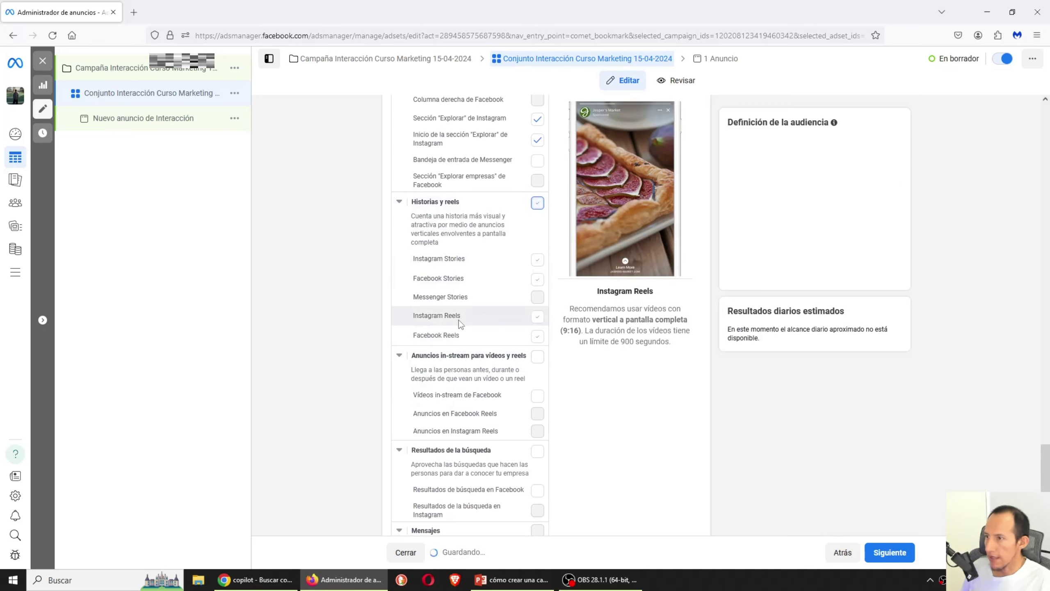
pyautogui.scroll(5, 467, 265)
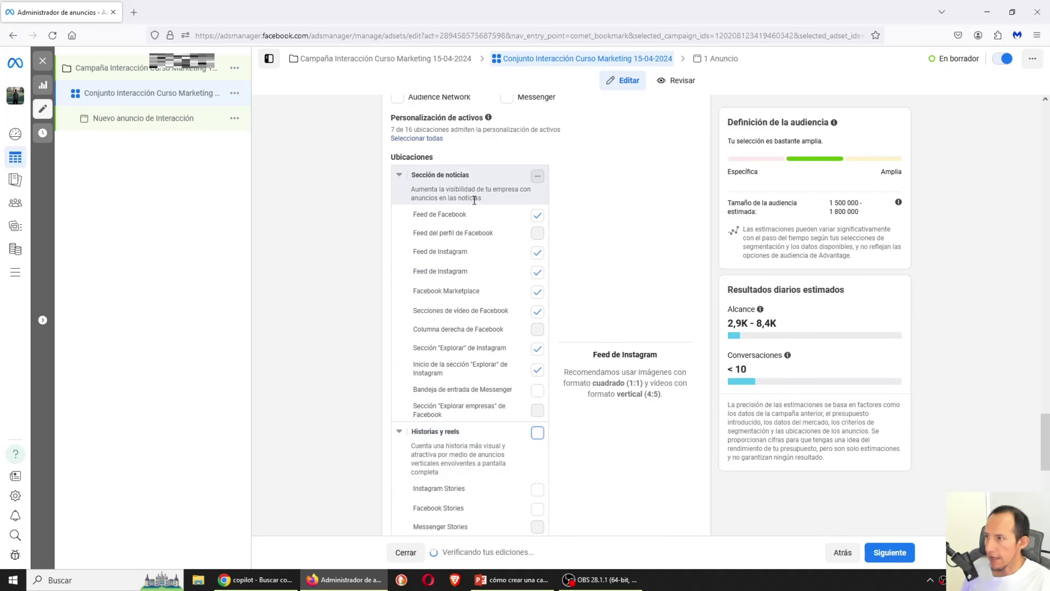
pyautogui.click(538, 370)
pyautogui.click(537, 349)
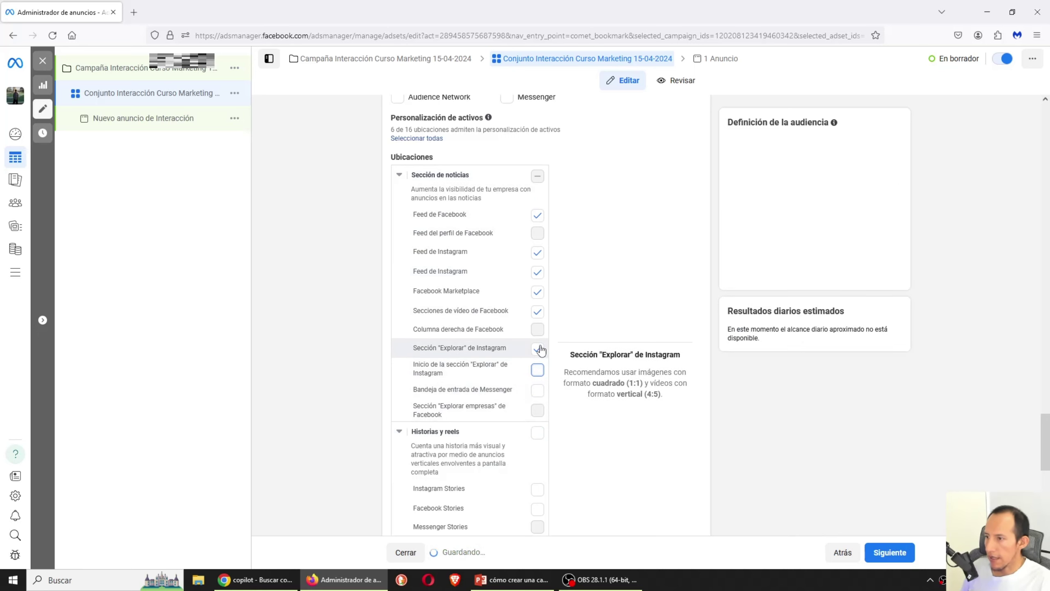
pyautogui.click(537, 312)
pyautogui.click(537, 293)
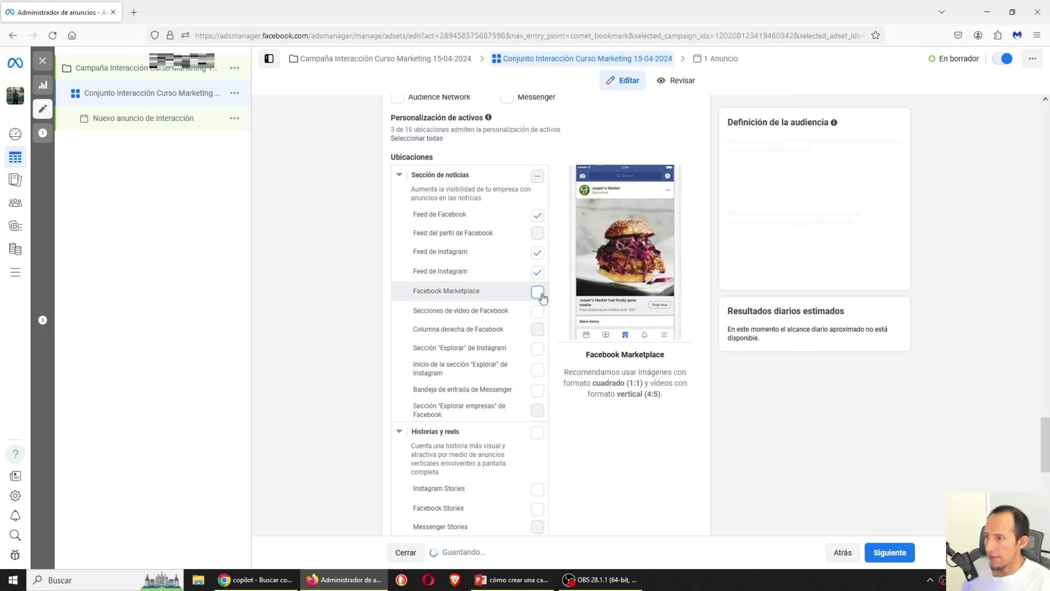
pyautogui.click(537, 272)
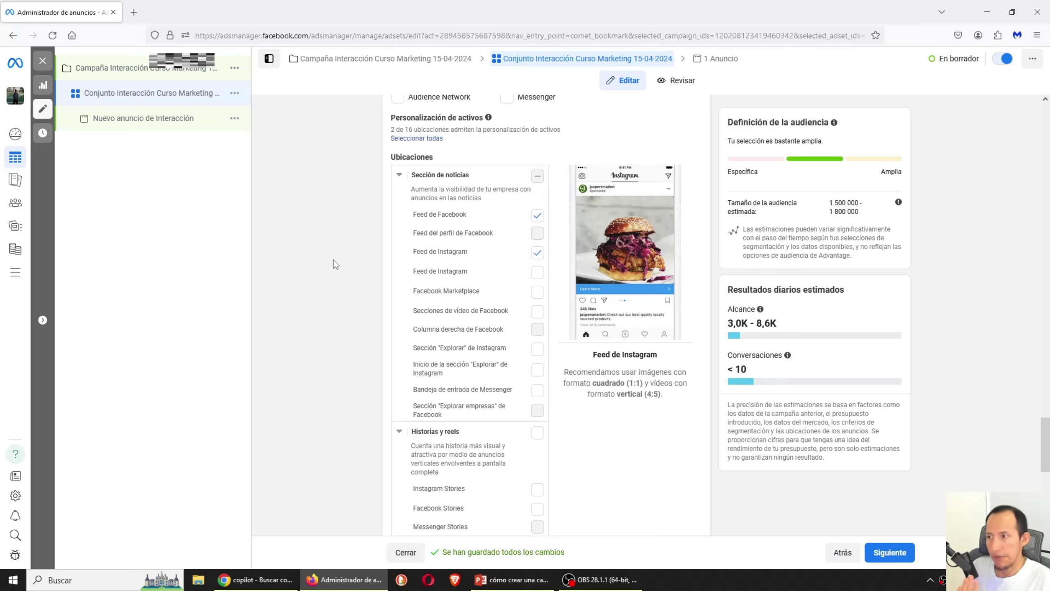
# Continue to the ad level and name the ad "Anuncio Interacción Curso Marketing 15-04-2024"
pyautogui.click(892, 554)
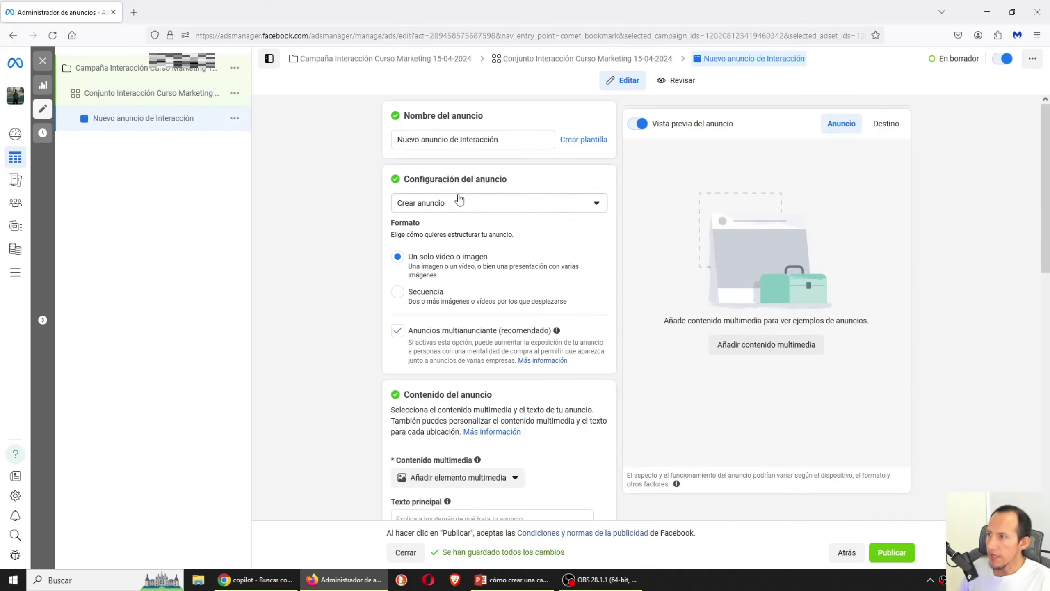
pyautogui.click(512, 139)
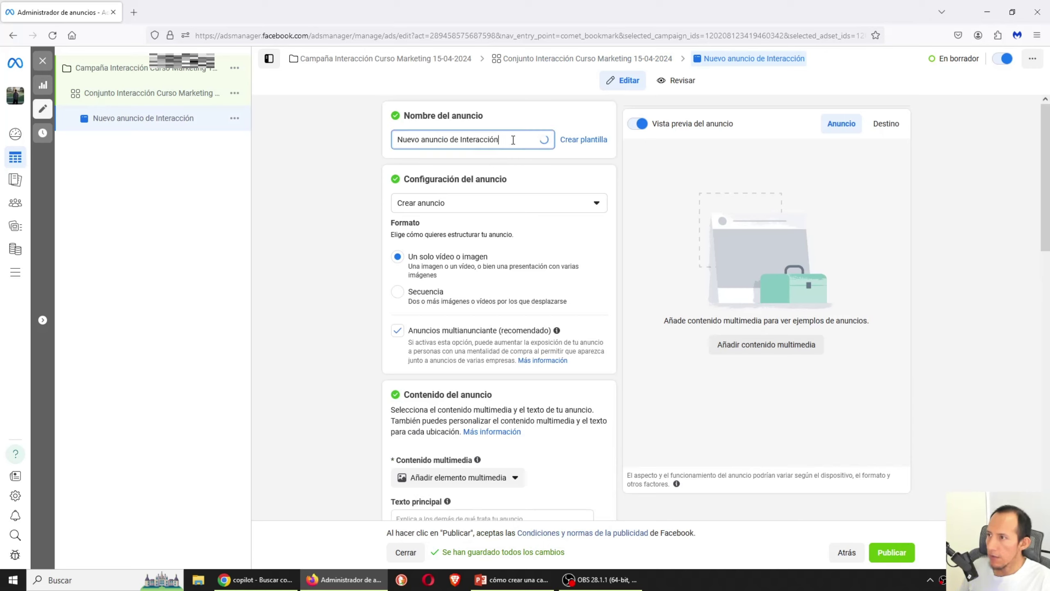
pyautogui.tripleClick(496, 139)
pyautogui.click(303, 193)
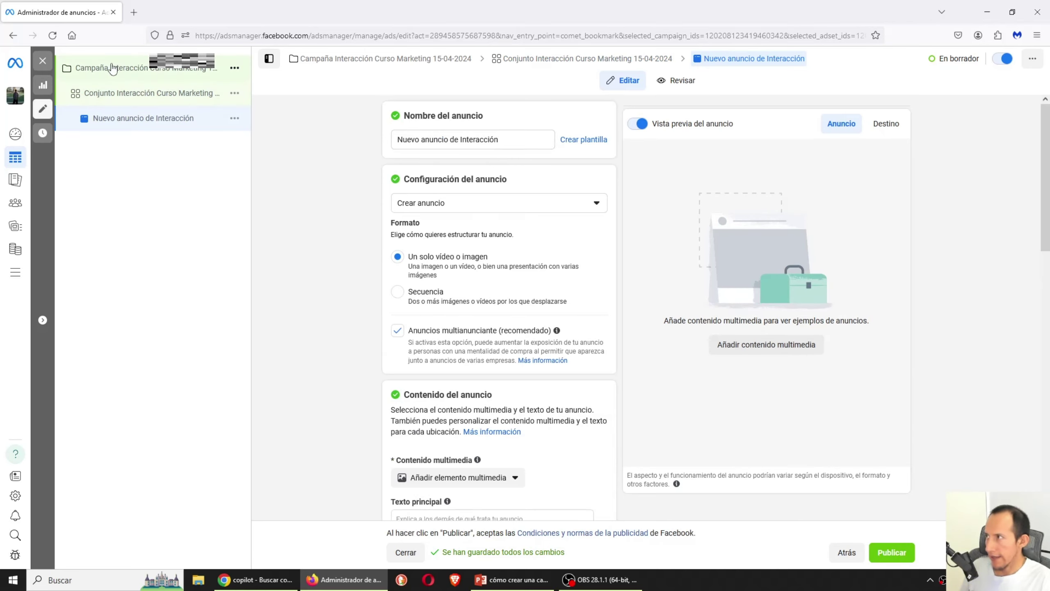
pyautogui.tripleClick(516, 140)
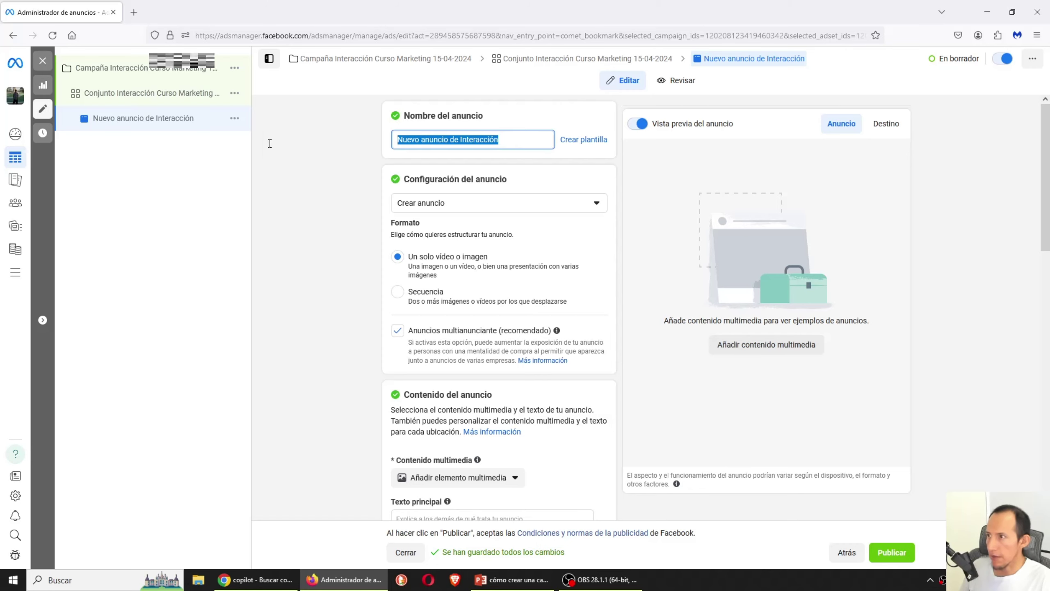
pyautogui.hotkey('ctrl', 'v')
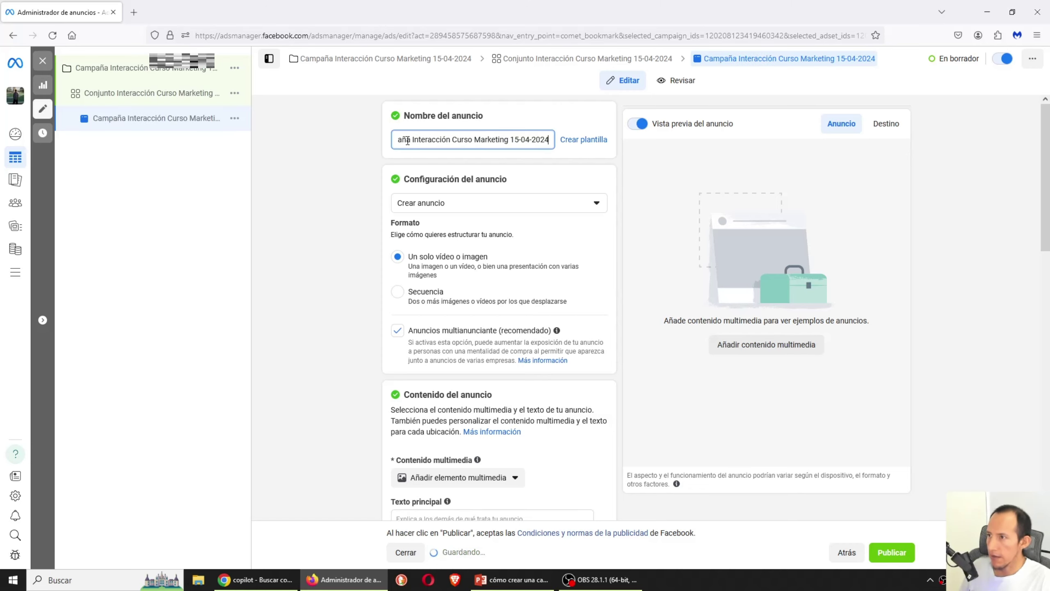
pyautogui.moveTo(407, 141); pyautogui.dragTo(397, 149)
pyautogui.doubleClick(411, 139)
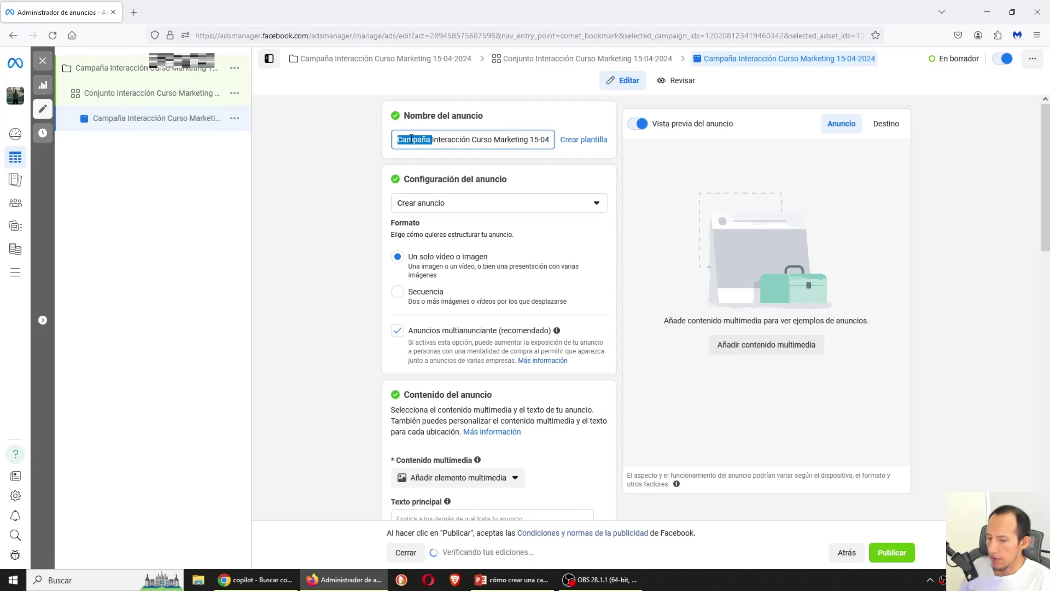
pyautogui.write('Anuncio')
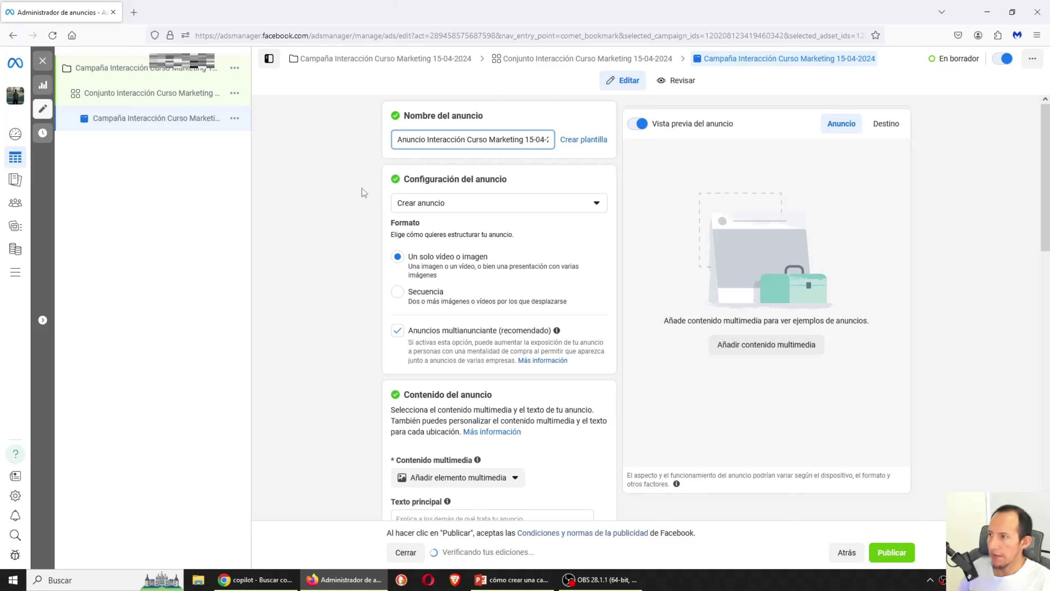
pyautogui.click(325, 210)
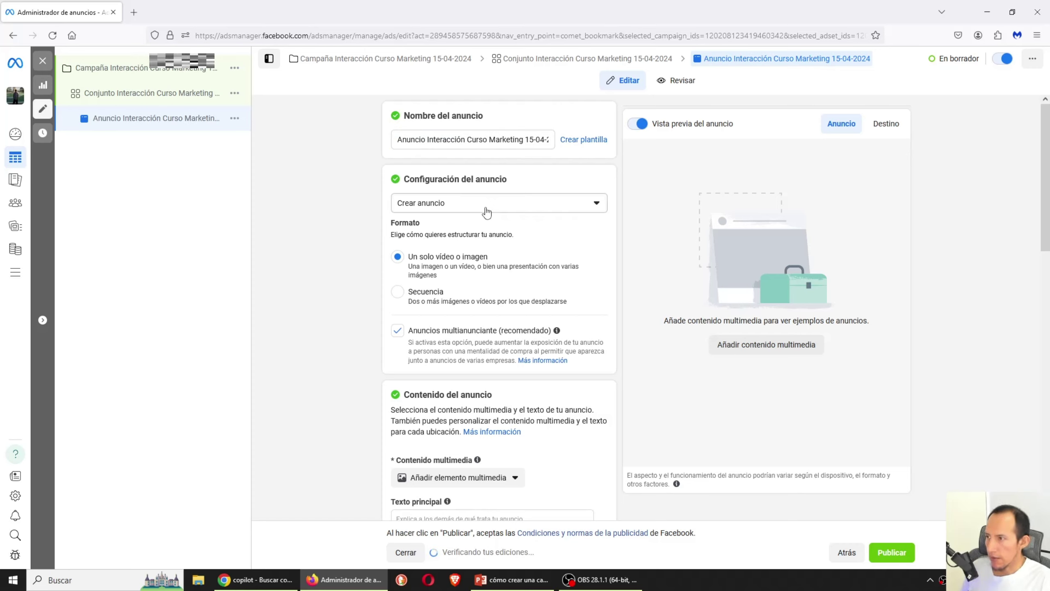
# View the existing posts offered under Usar publicación existente, and return the ad setup to Crear anuncio
pyautogui.click(482, 210)
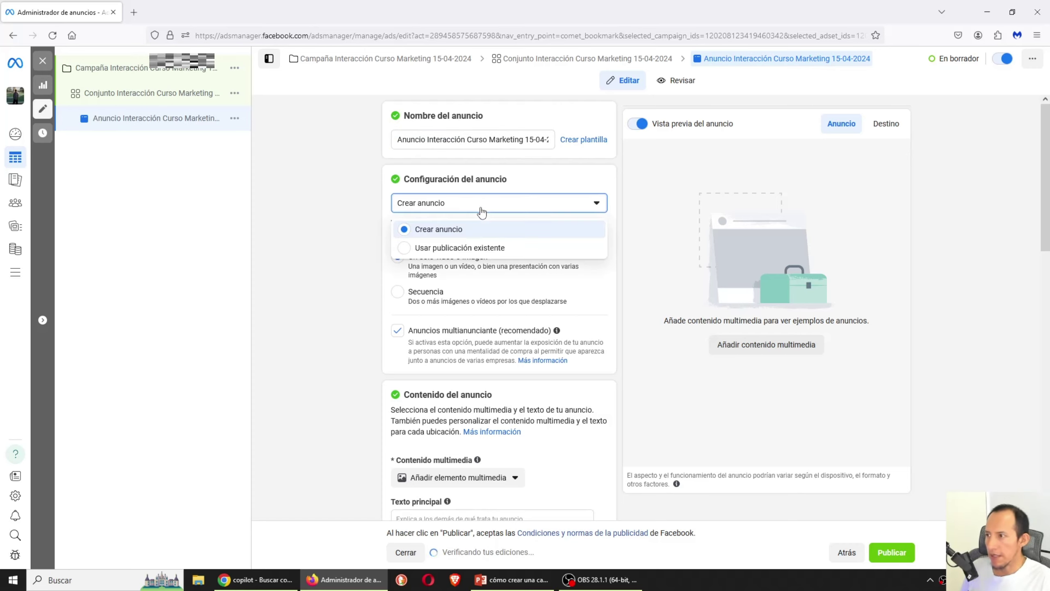
pyautogui.click(461, 248)
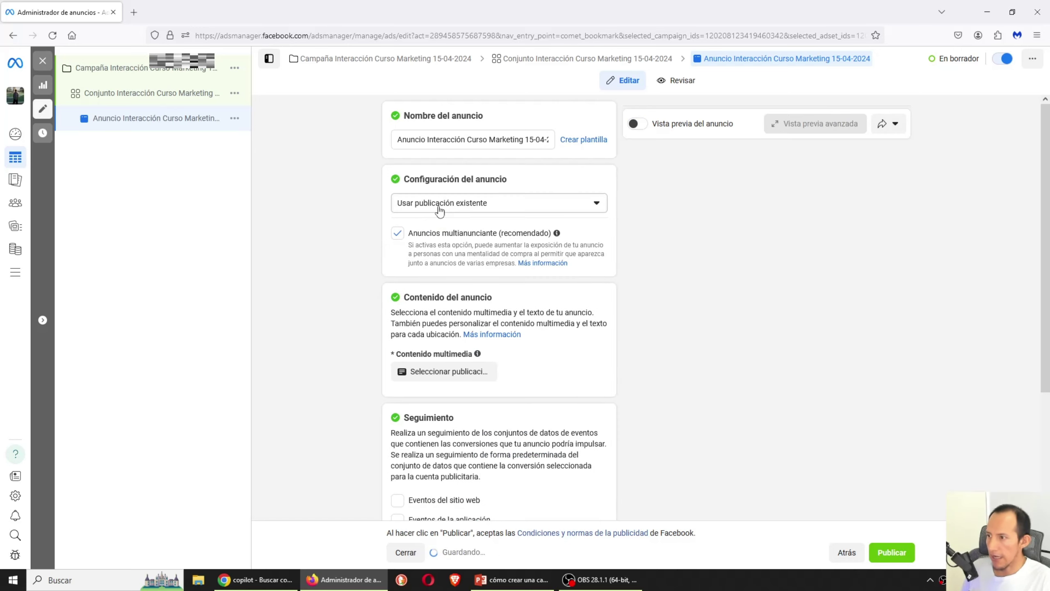
pyautogui.click(455, 372)
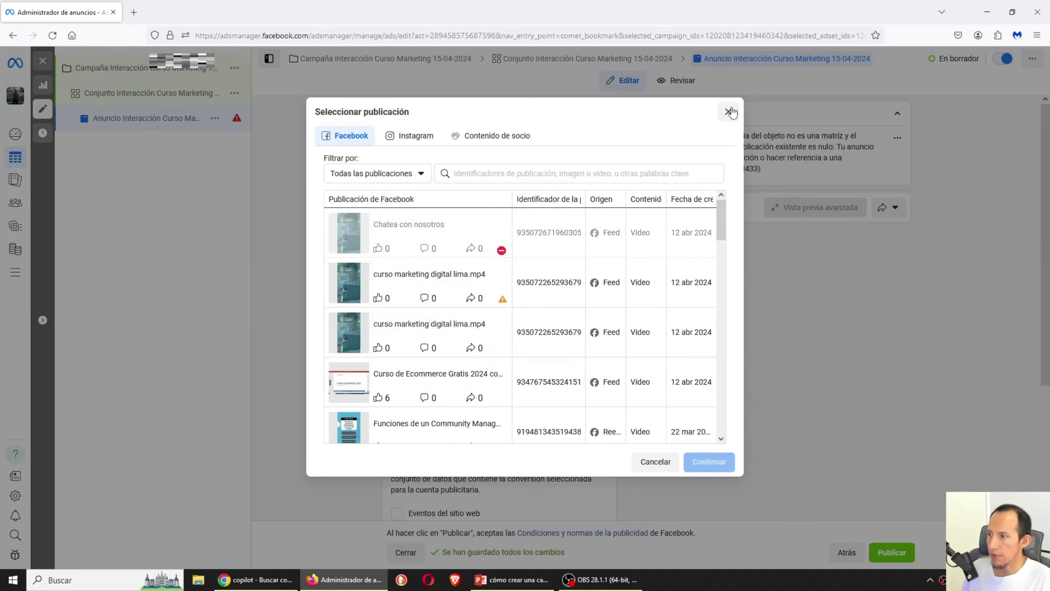
pyautogui.click(729, 111)
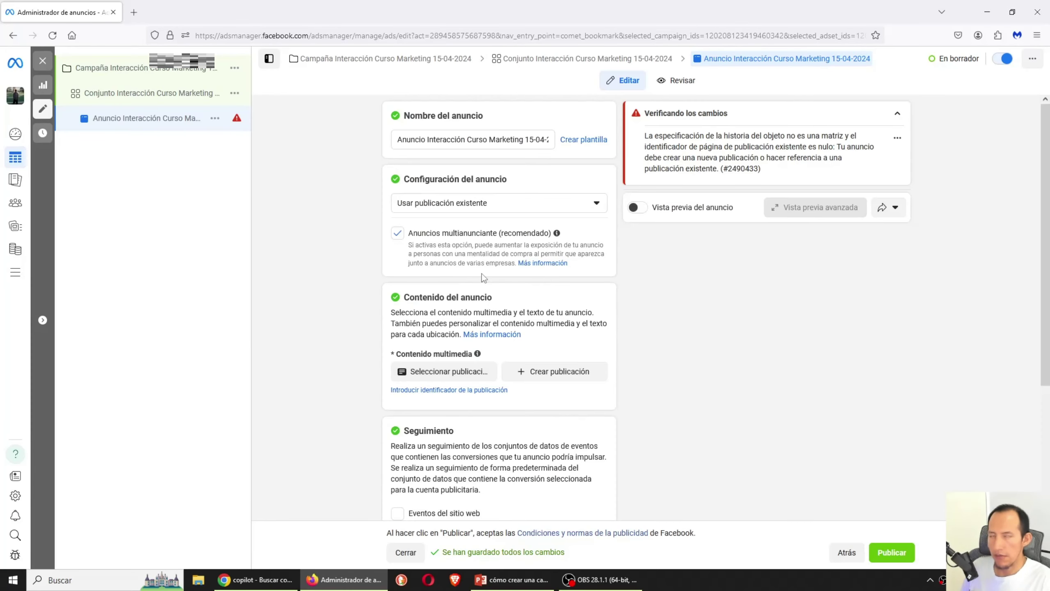
pyautogui.click(450, 205)
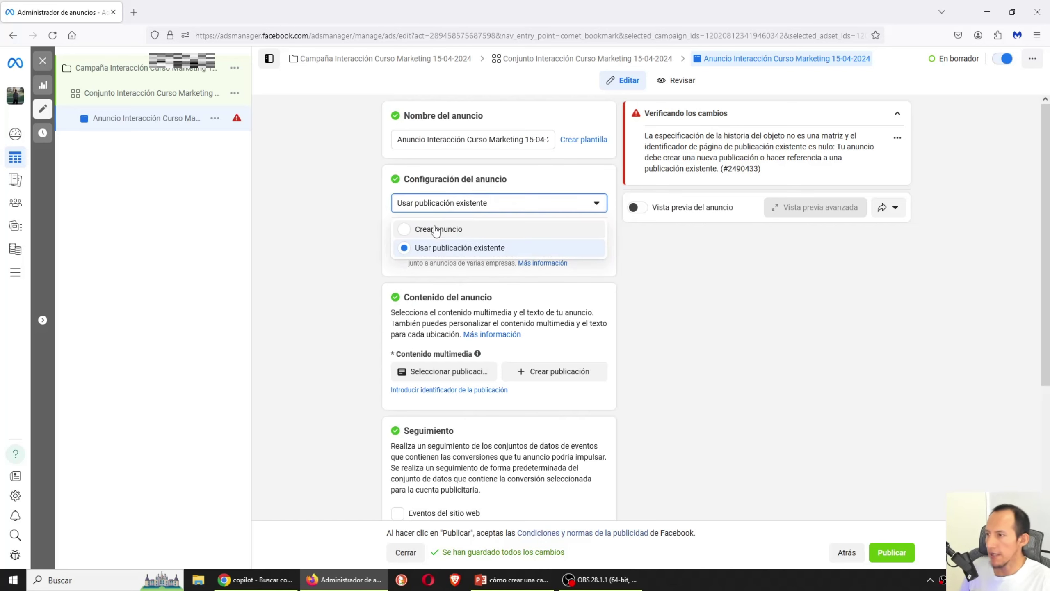
pyautogui.click(437, 228)
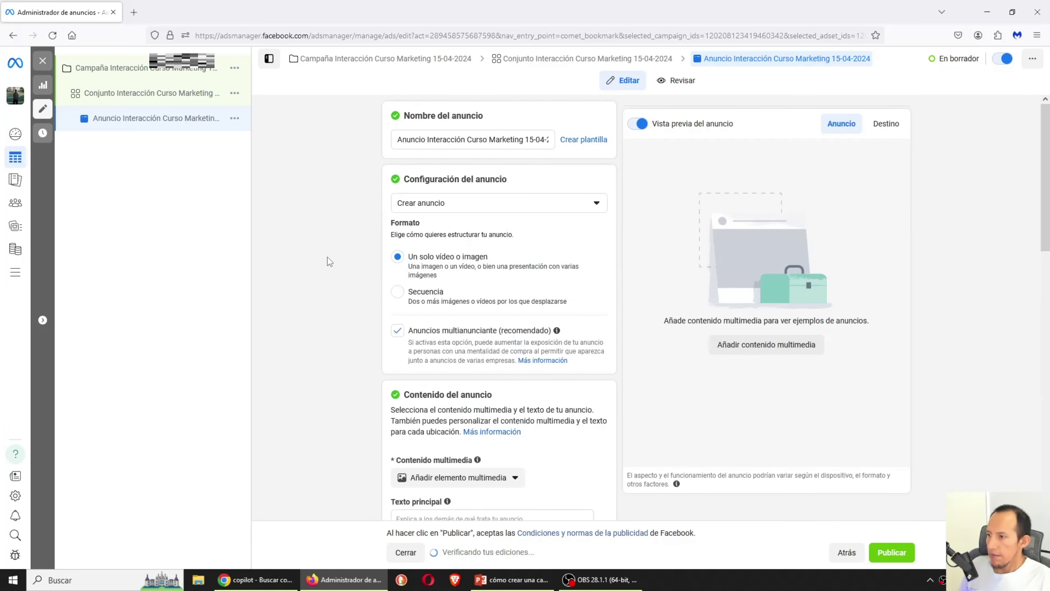
# Upload the image anuncio 1.jpg from the campaña mensajes folder on the Escritorio as the ad's media
pyautogui.scroll(-5, 327, 258)
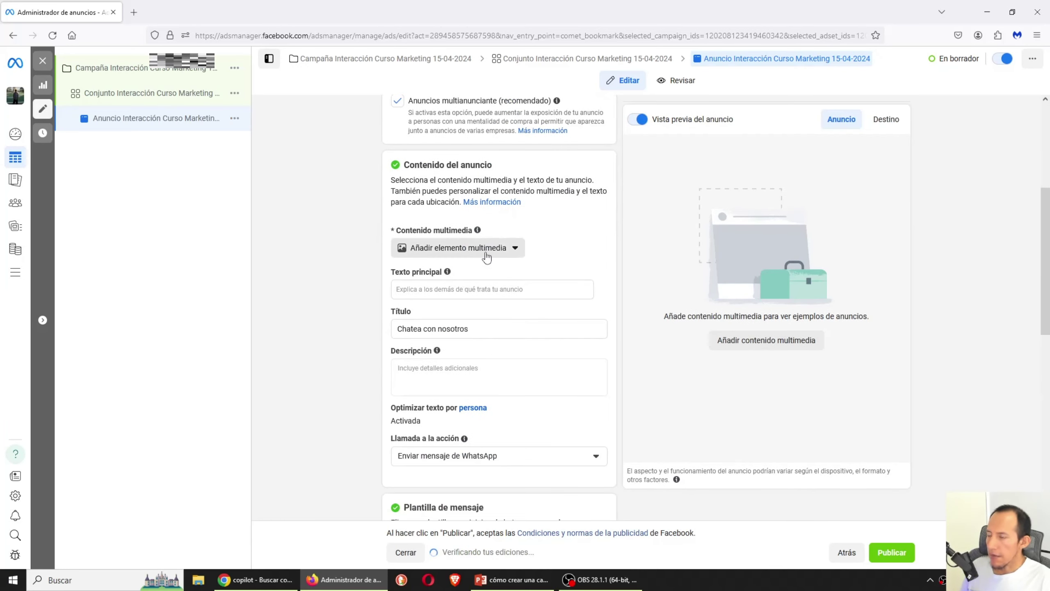
pyautogui.click(487, 257)
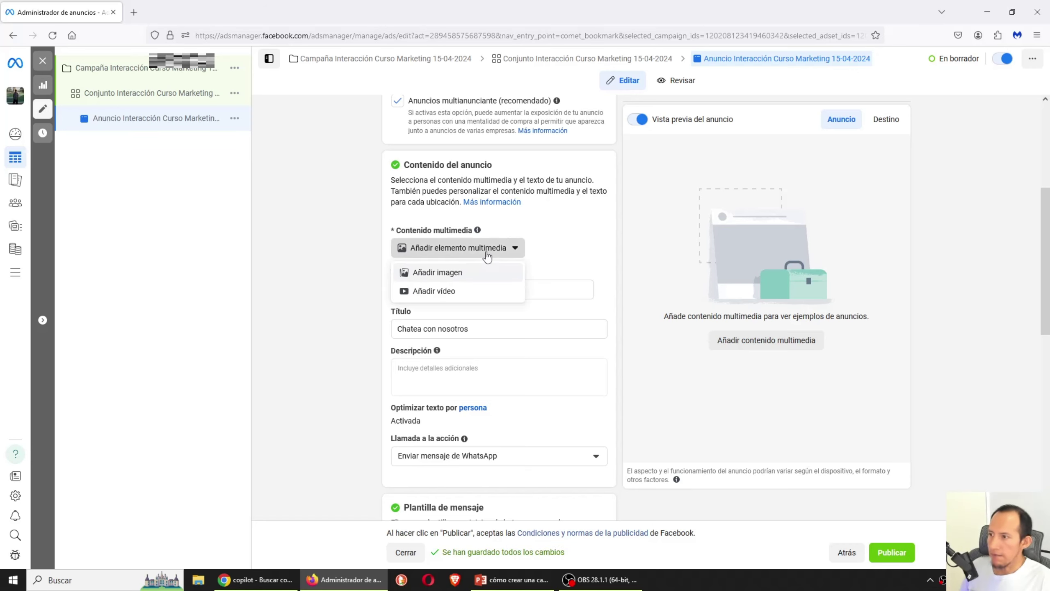
pyautogui.click(457, 275)
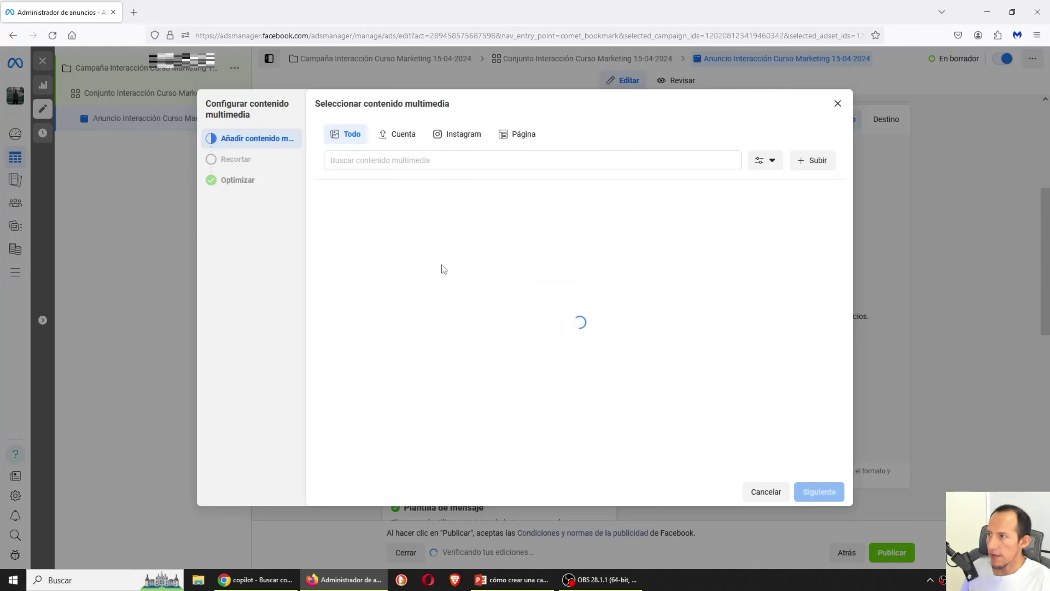
pyautogui.click(824, 165)
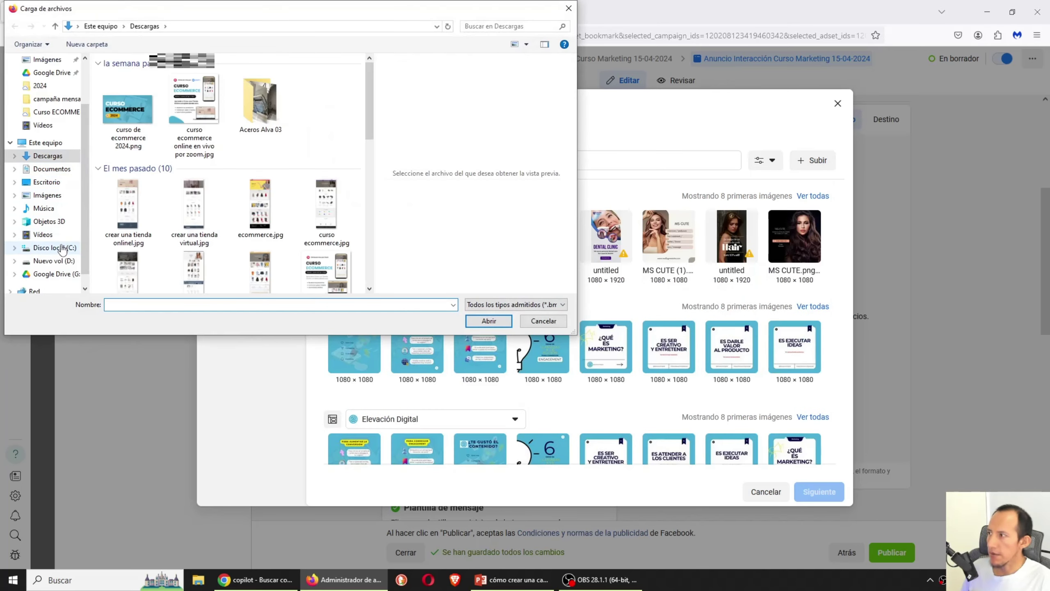
pyautogui.click(57, 182)
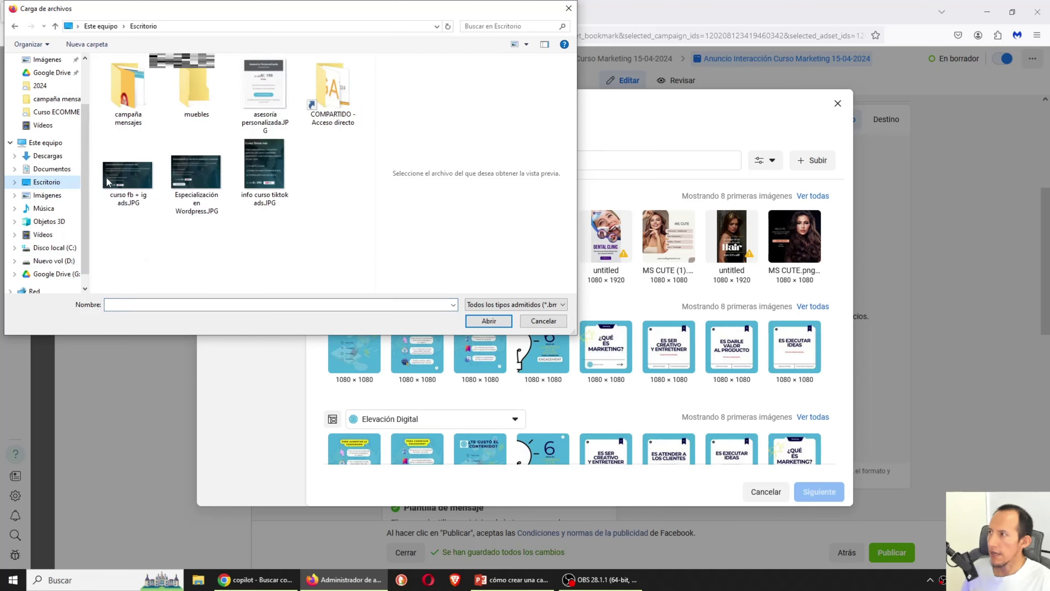
pyautogui.click(133, 103)
pyautogui.doubleClick(133, 103)
pyautogui.click(127, 95)
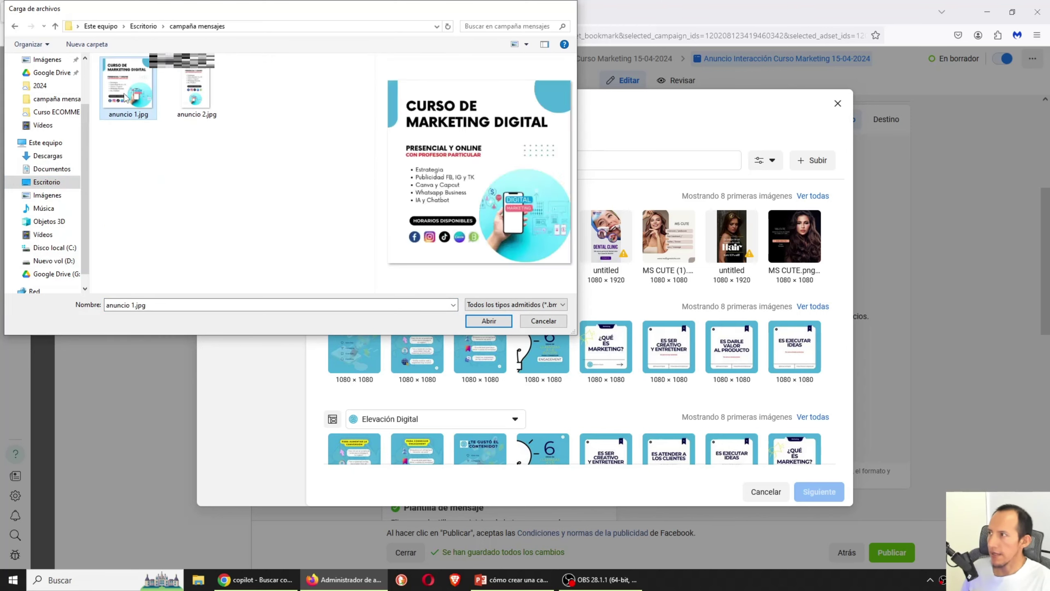
pyautogui.doubleClick(127, 95)
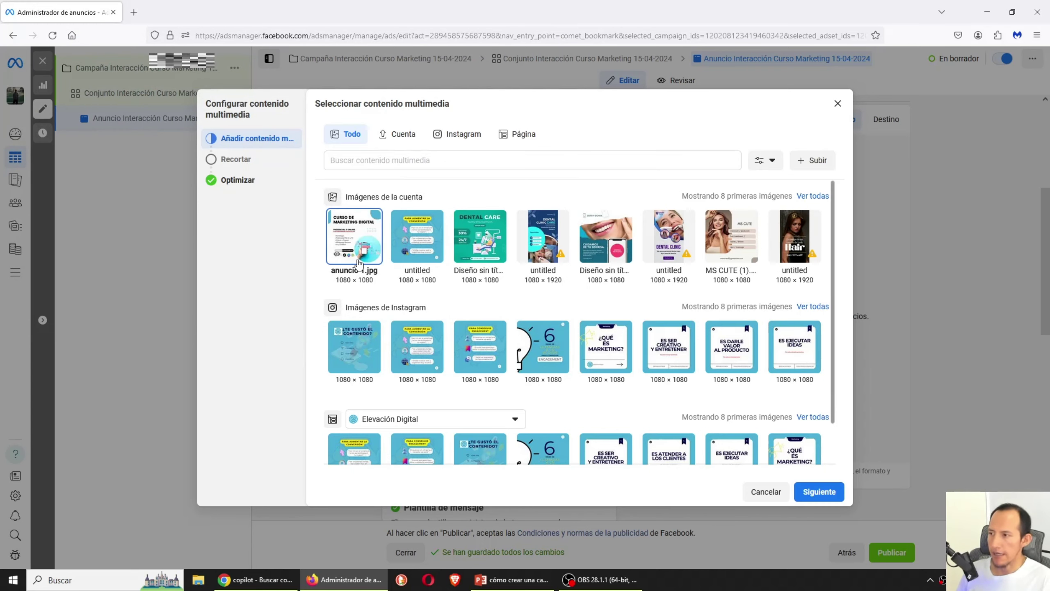
# Keep the image's original crop, turn on Todas las optimizaciones for Advantage+ and finish the media setup
pyautogui.click(830, 493)
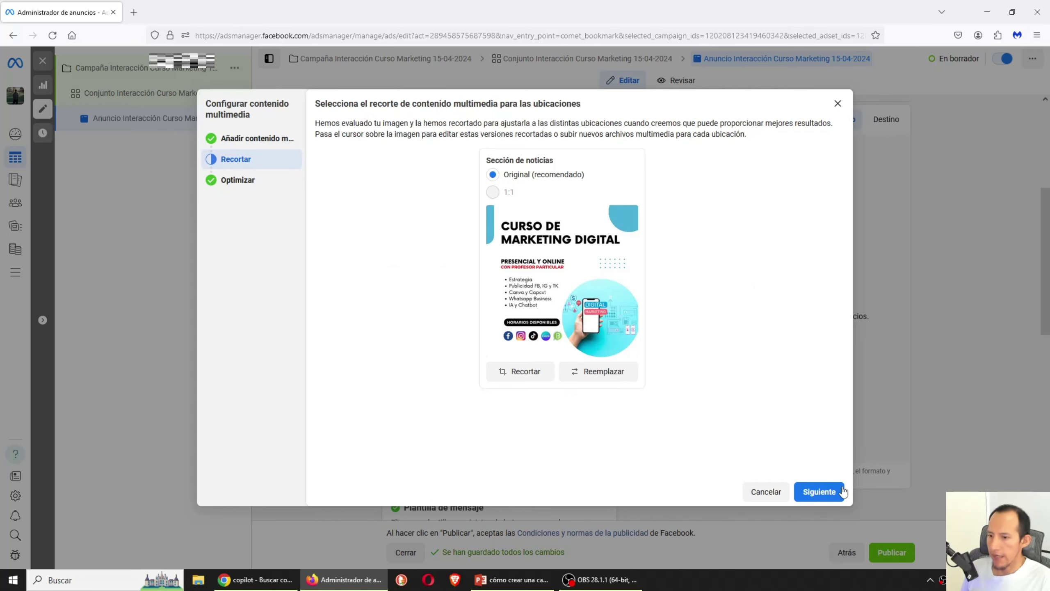
pyautogui.click(831, 493)
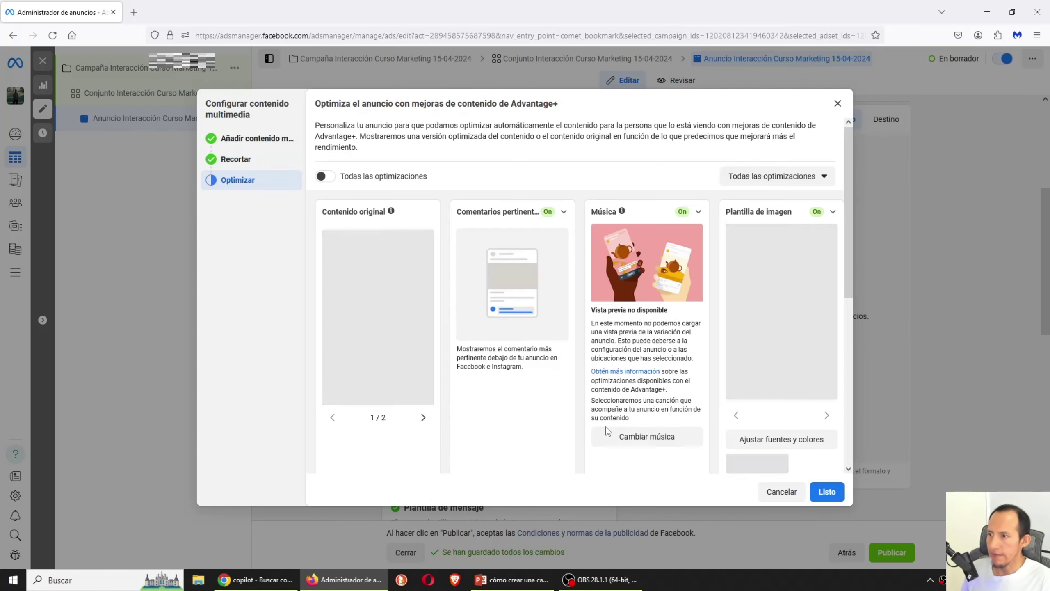
pyautogui.scroll(-2, 635, 340)
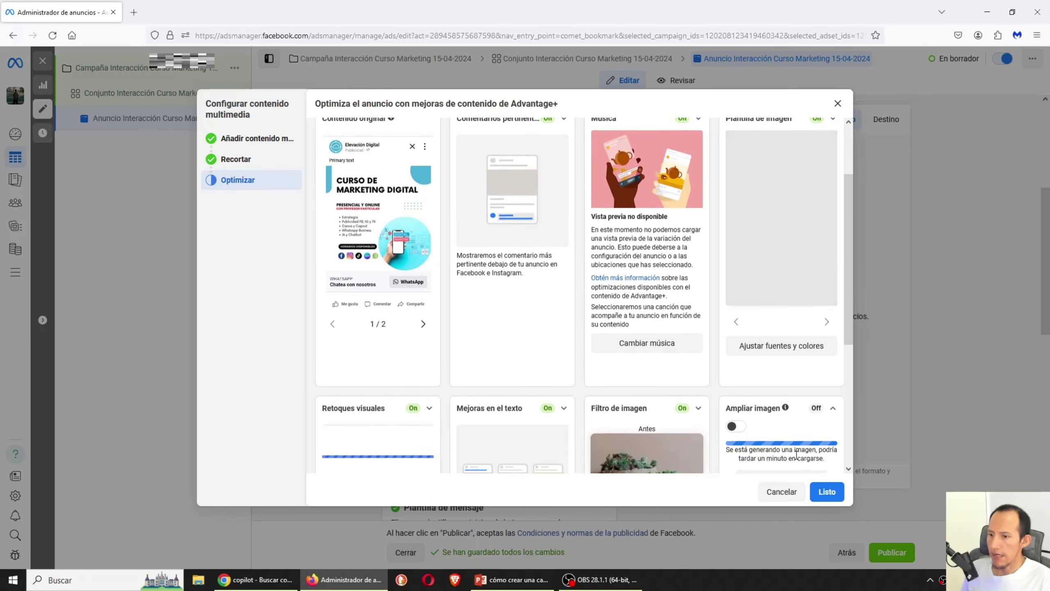
pyautogui.scroll(3, 636, 340)
pyautogui.scroll(-6, 722, 436)
pyautogui.scroll(6, 722, 435)
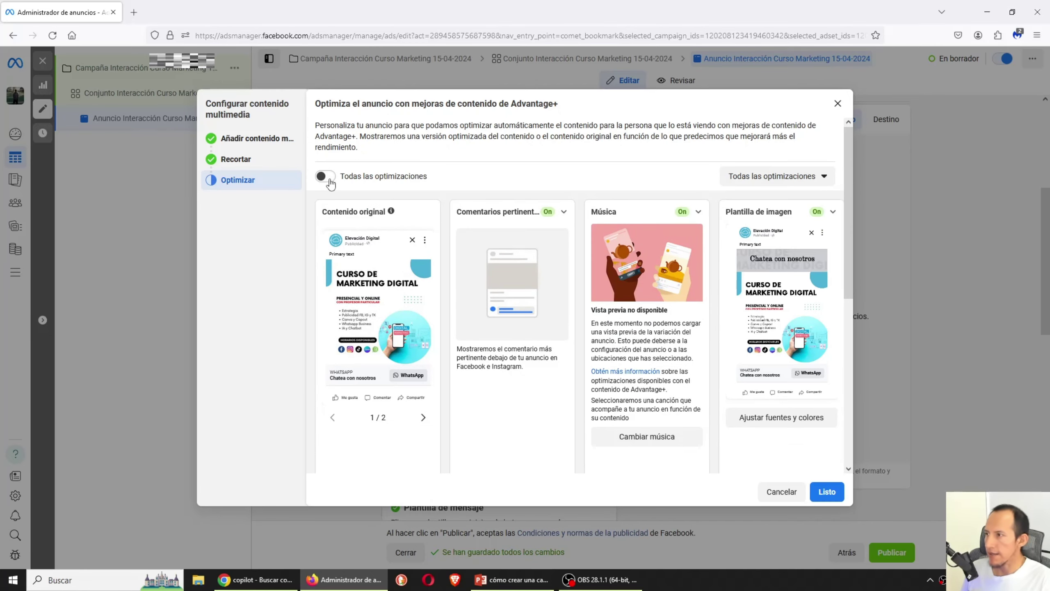
pyautogui.click(329, 180)
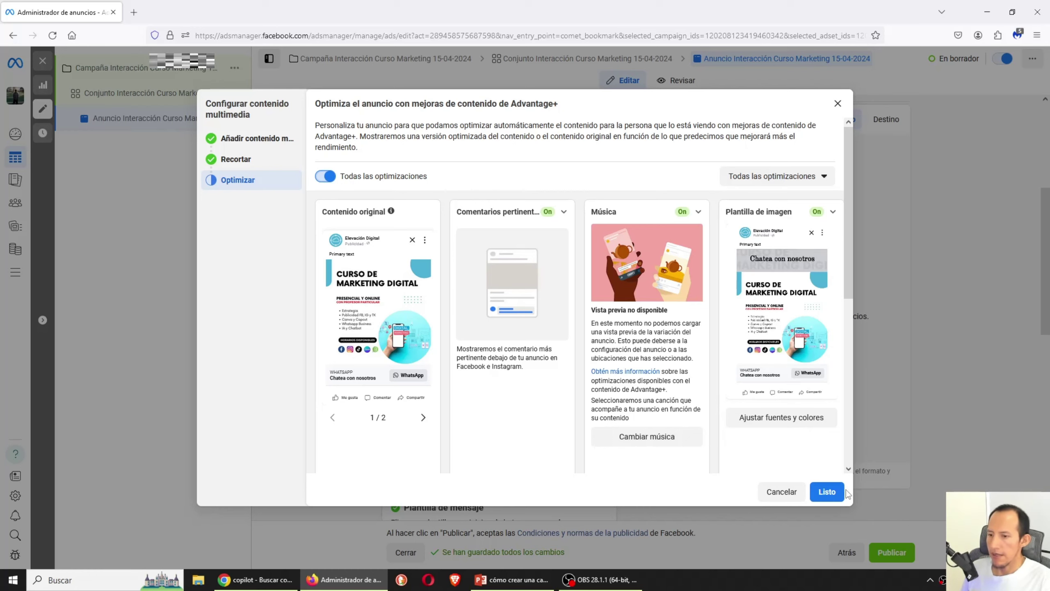
pyautogui.click(828, 492)
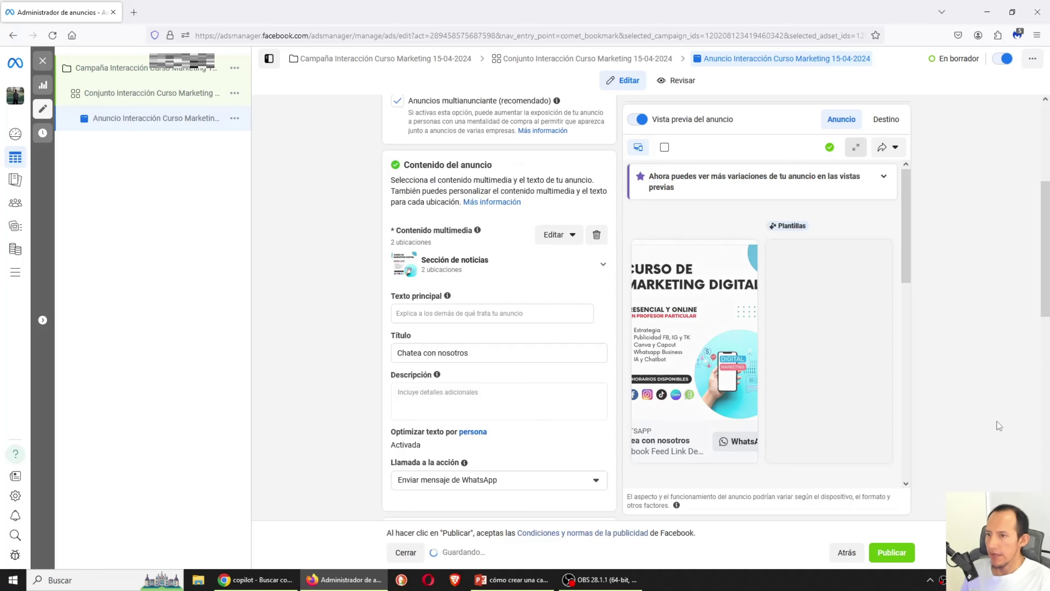
pyautogui.moveTo(646, 278)
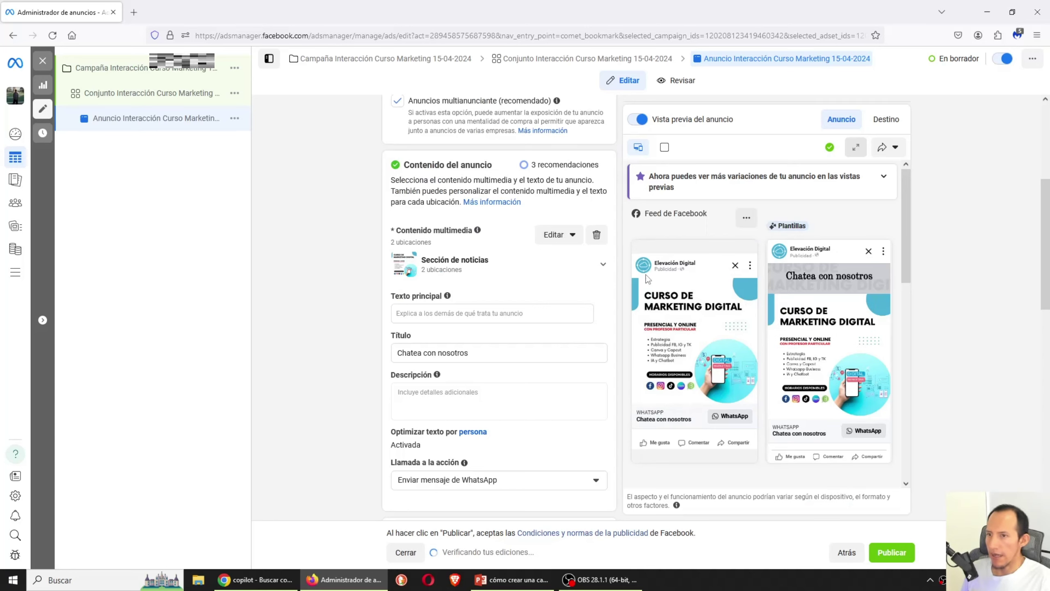
pyautogui.scroll(-1, 735, 331)
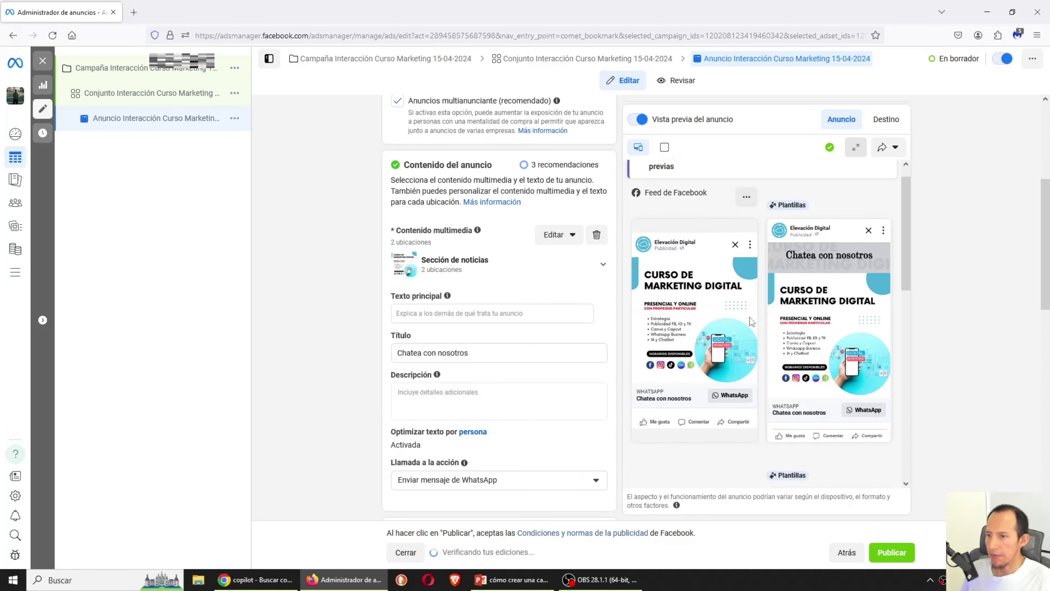
# Examine the ad's Facebook and Instagram feed previews, including the Plantillas variations
pyautogui.scroll(1, 705, 321)
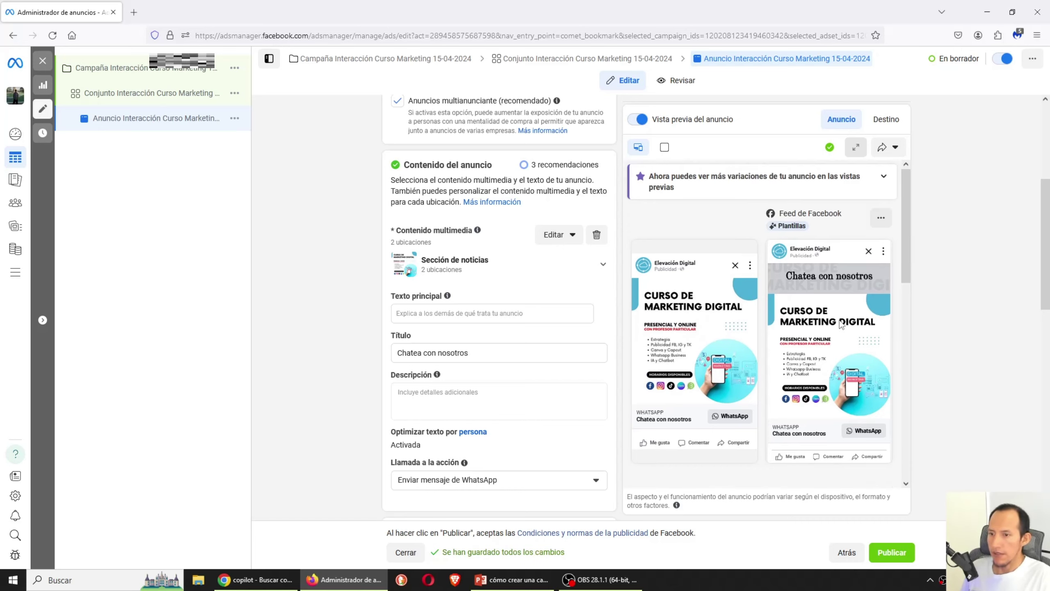
pyautogui.scroll(-3, 719, 331)
pyautogui.scroll(2, 729, 322)
pyautogui.scroll(-5, 729, 323)
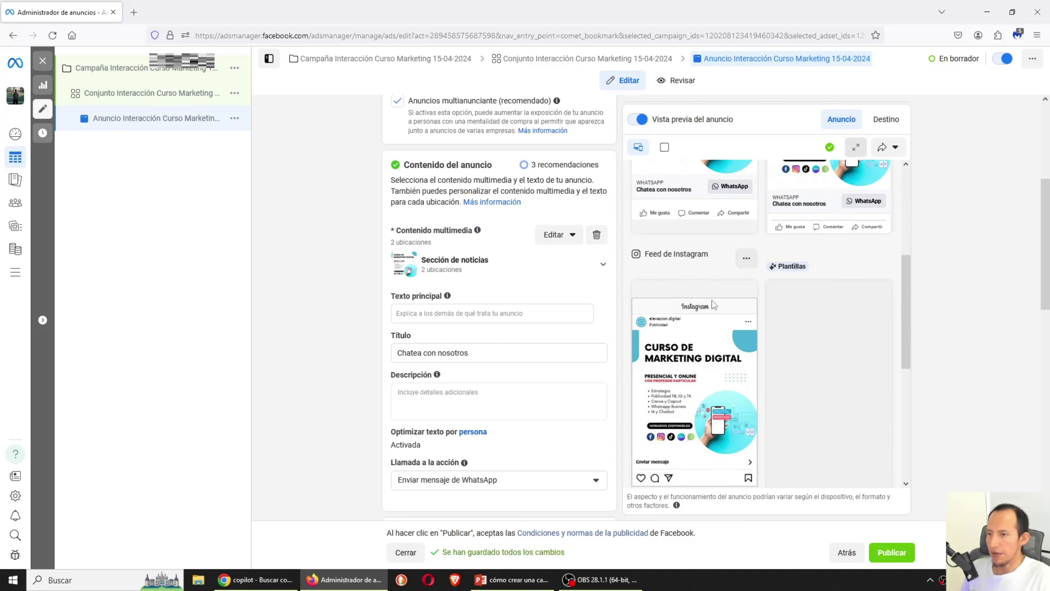
pyautogui.scroll(5, 803, 298)
pyautogui.scroll(-5, 804, 299)
pyautogui.scroll(5, 808, 300)
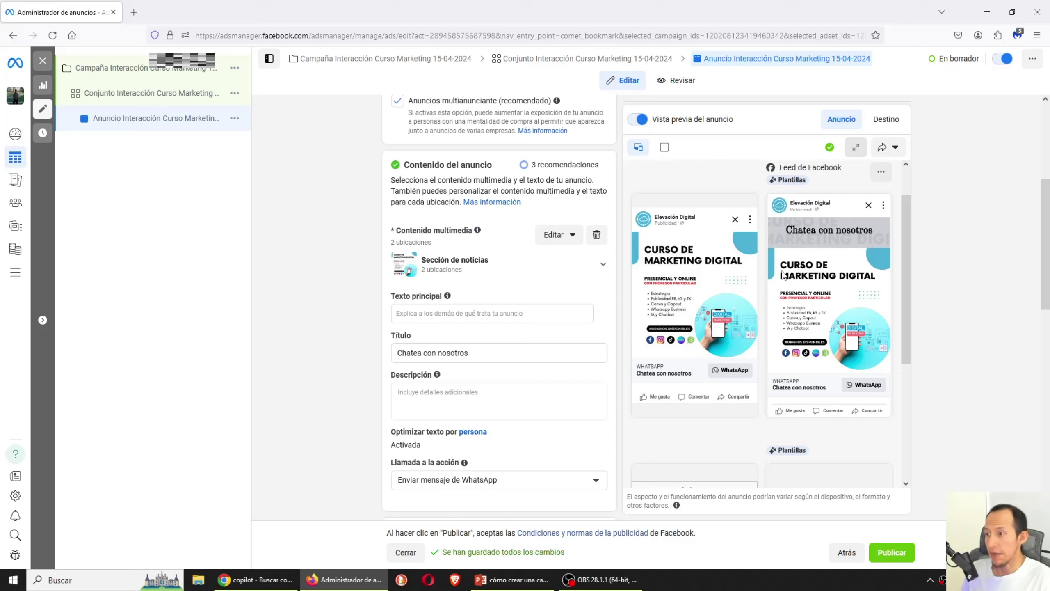
# Turn off the Plantilla de imagen enhancement in the ad's Contenido de Advantage+ settings and save the change
pyautogui.scroll(-5, 605, 290)
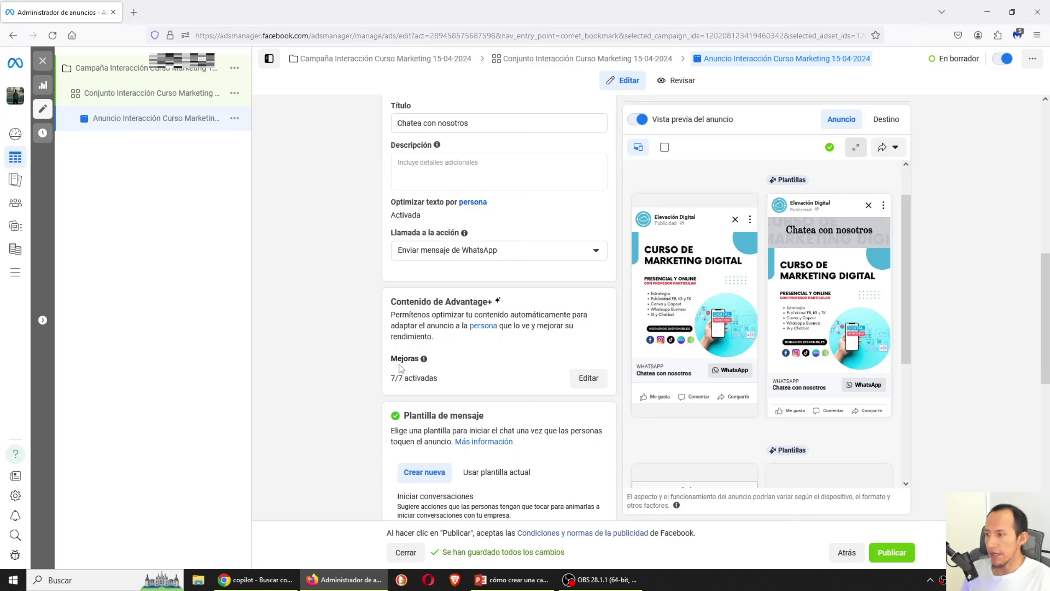
pyautogui.click(588, 378)
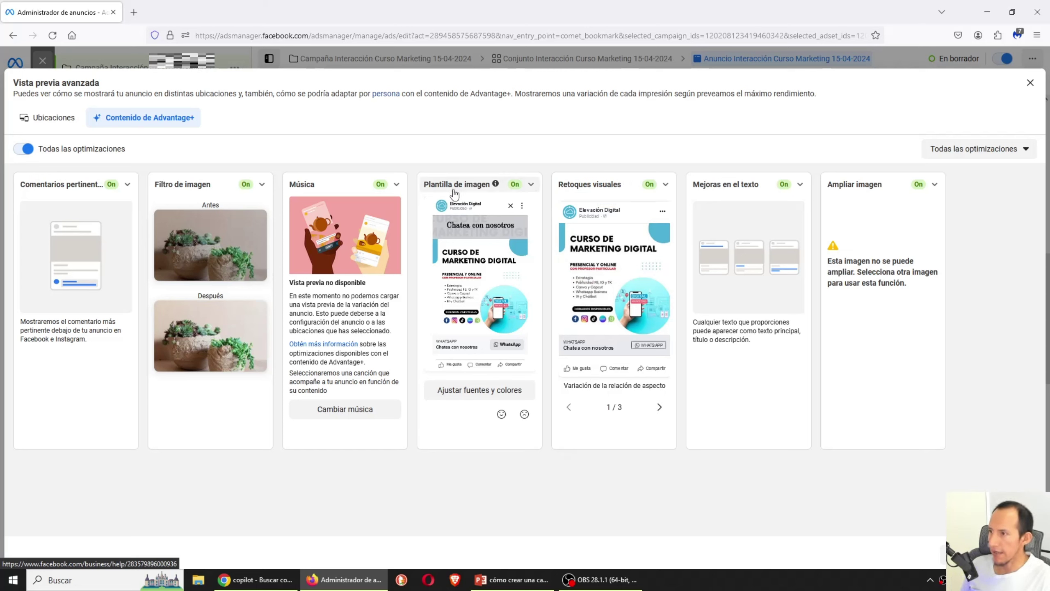
pyautogui.click(523, 188)
pyautogui.click(437, 205)
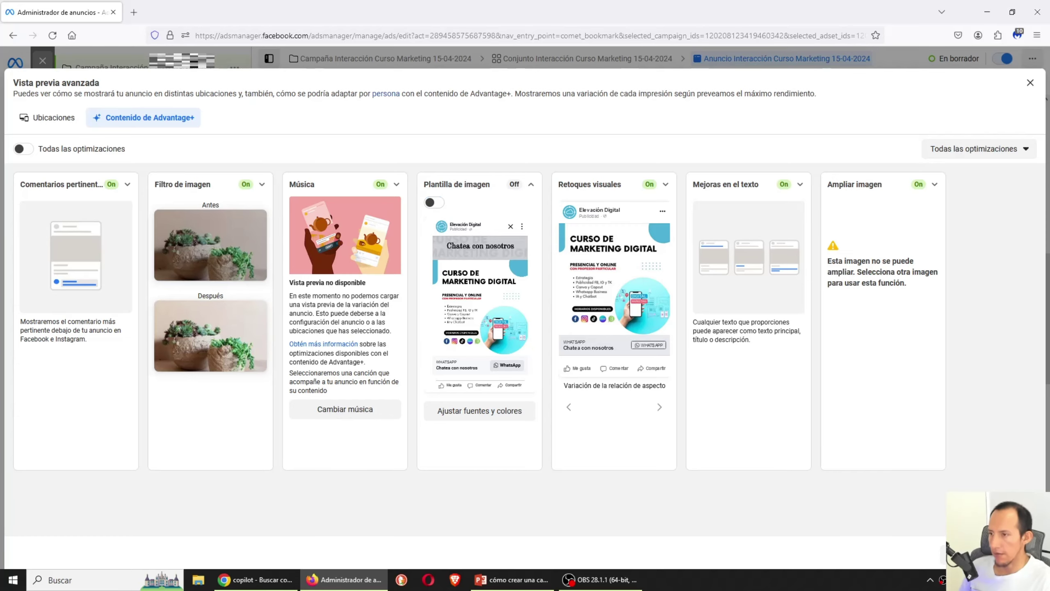
pyautogui.click(1000, 552)
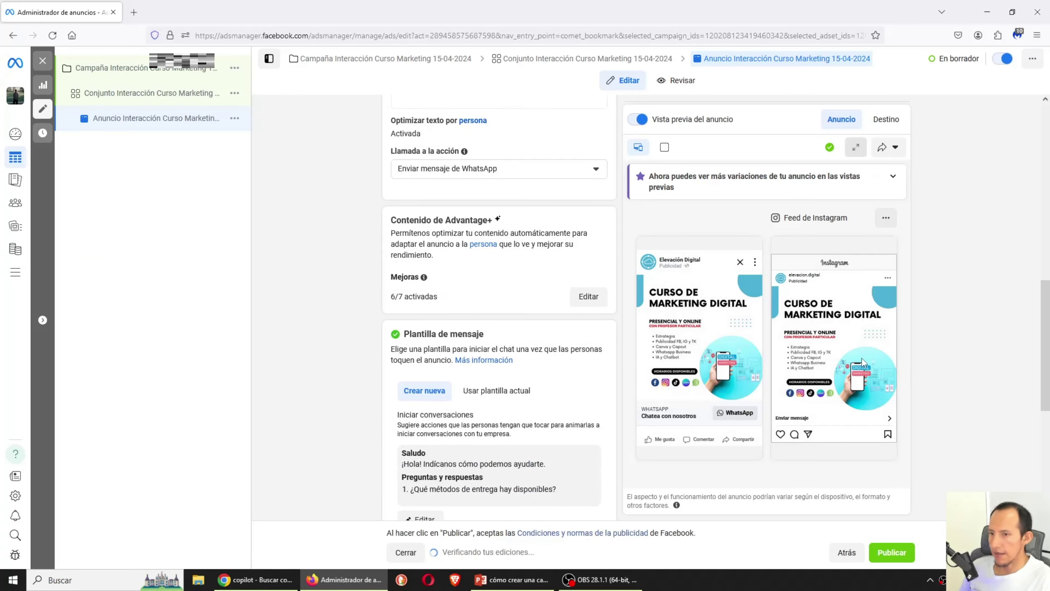
pyautogui.scroll(2, 862, 362)
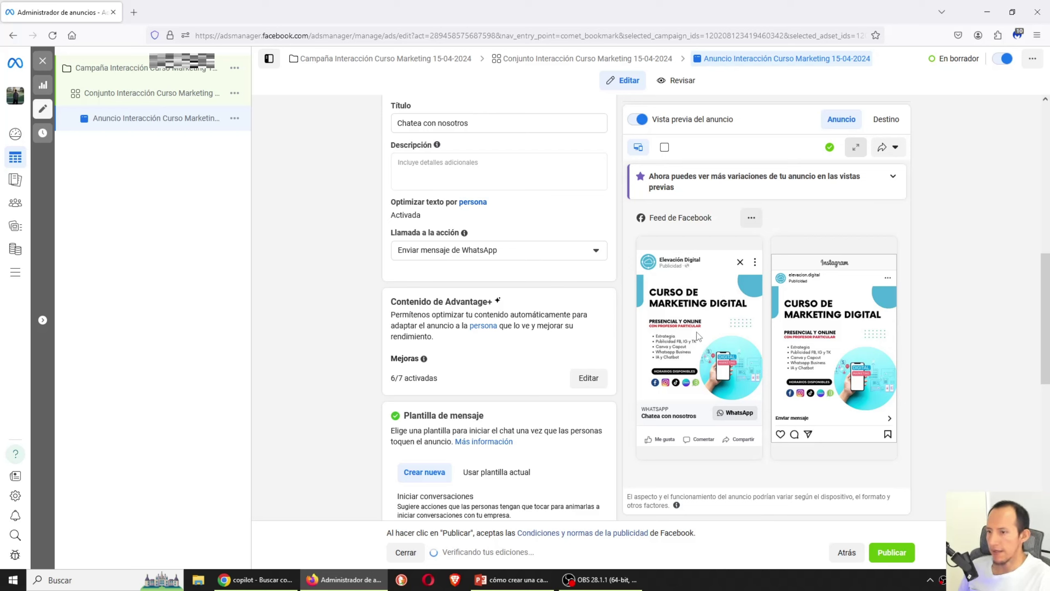
# Switch to PowerPoint and copy the prompt "Escribe un copy para un anuncio de Facebook de mi Curso de Marketing Digital." from slide 6
pyautogui.scroll(5, 551, 336)
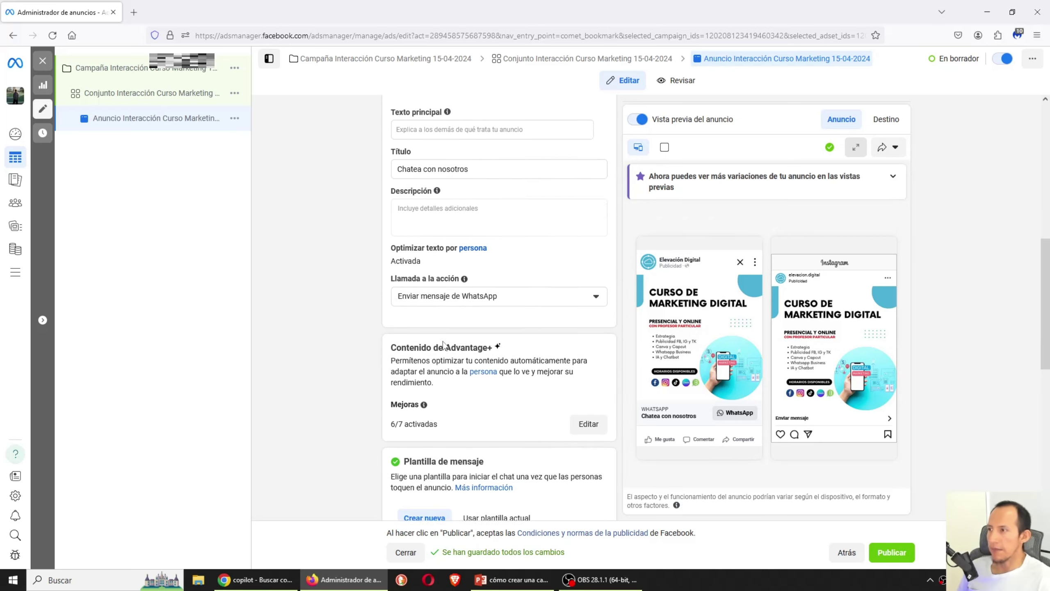
pyautogui.click(407, 314)
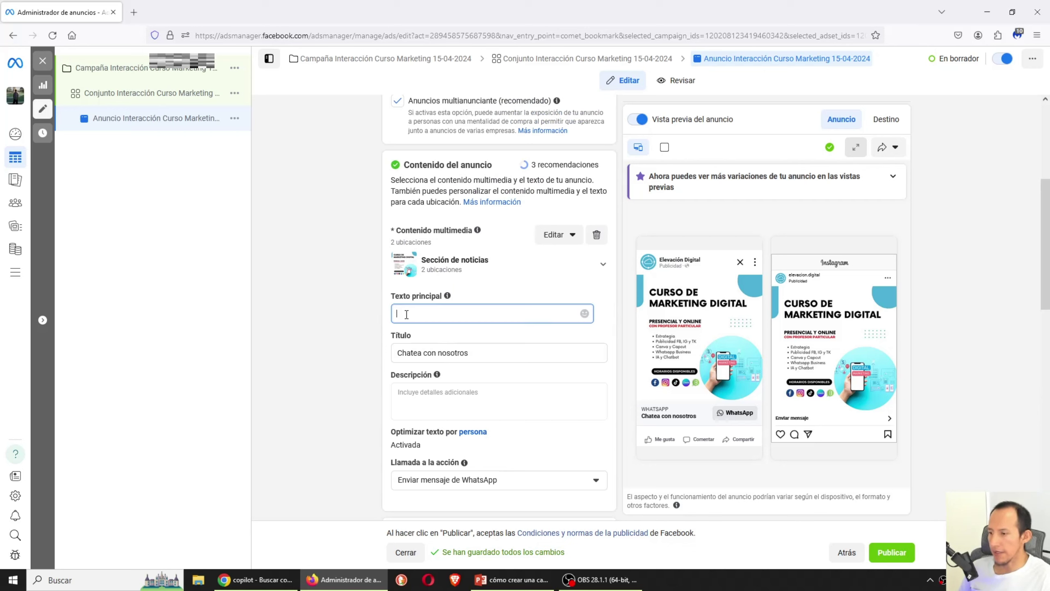
pyautogui.click(512, 580)
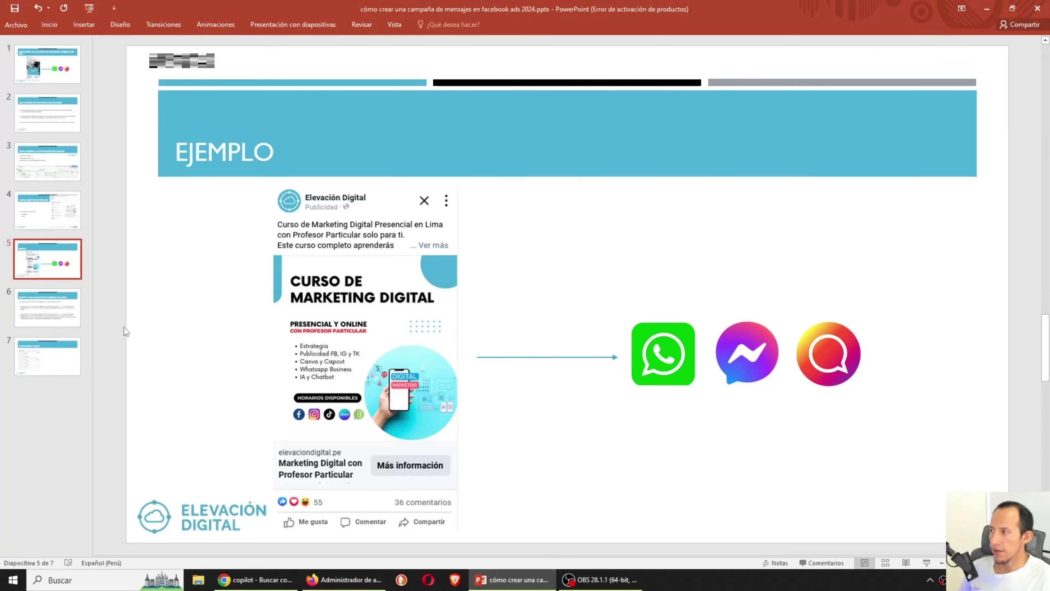
pyautogui.click(56, 320)
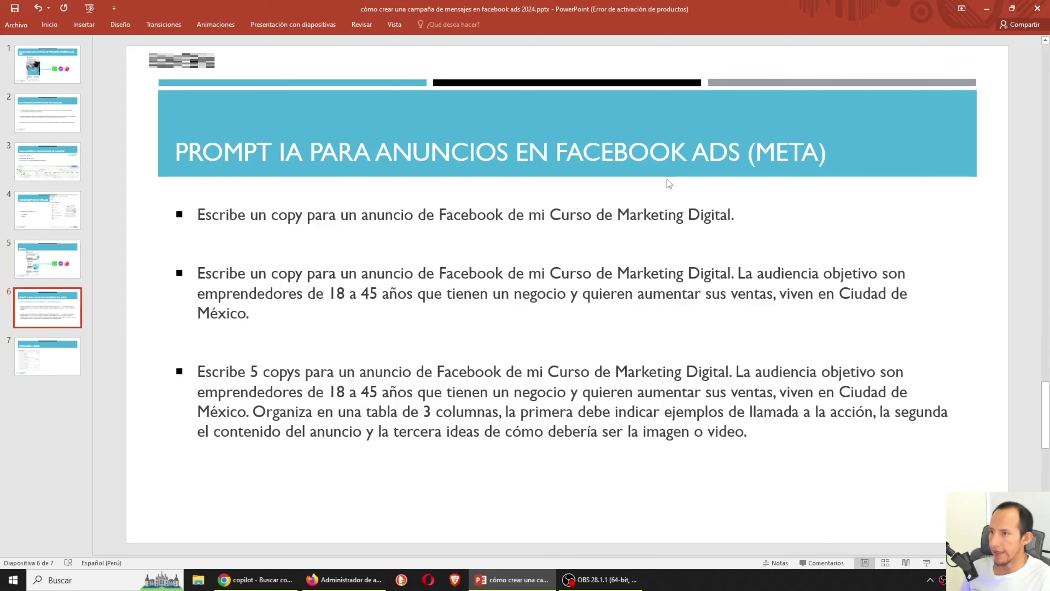
pyautogui.click(667, 214)
pyautogui.click(754, 224)
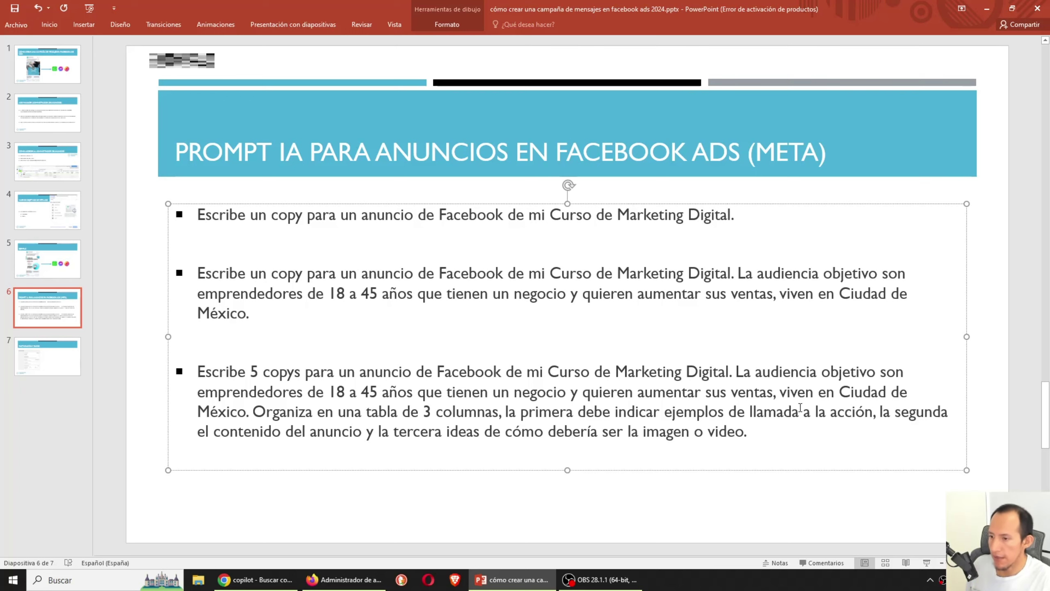
pyautogui.rightClick(759, 213)
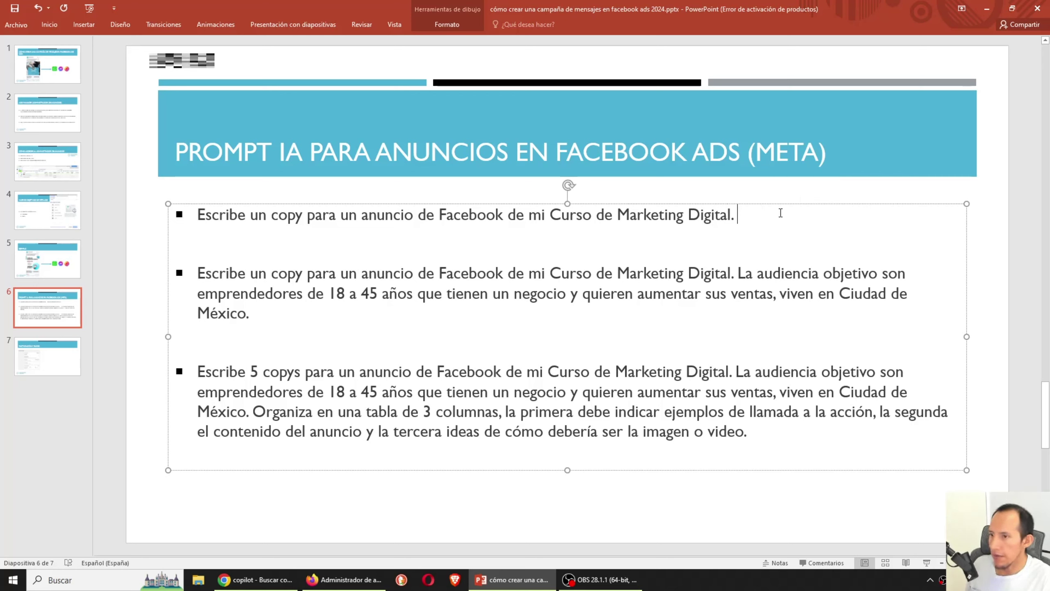
pyautogui.moveTo(740, 214); pyautogui.dragTo(195, 215)
pyautogui.hotkey('ctrl', 'c')
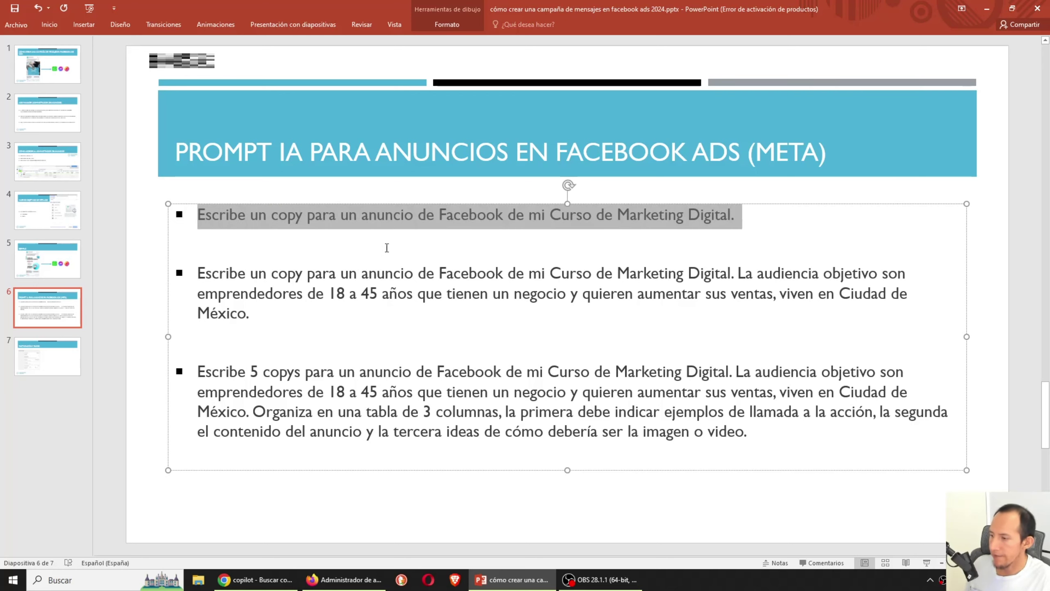
# Switch to Chrome and open the ChatGPT, Gemini and Microsoft Copilot sites from their Google search results
pyautogui.click(255, 579)
pyautogui.click(74, 5)
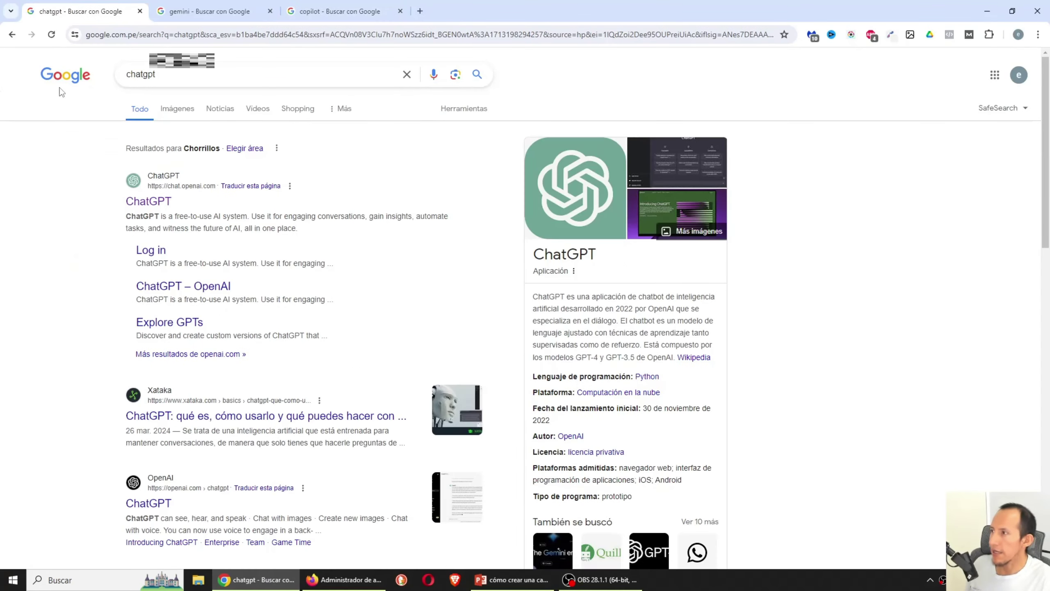
pyautogui.click(136, 202)
pyautogui.click(194, 4)
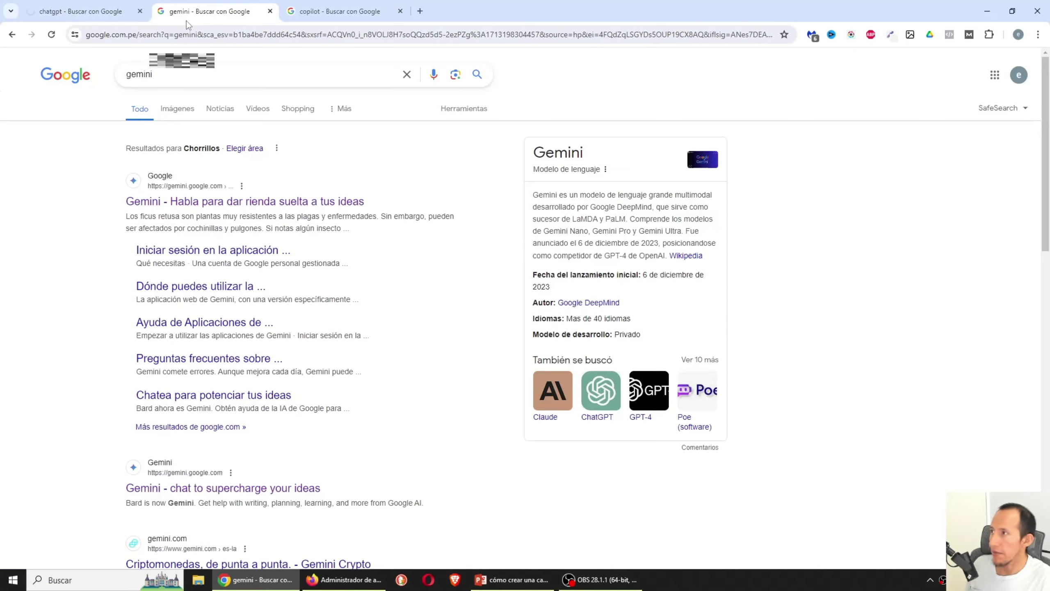
pyautogui.click(202, 201)
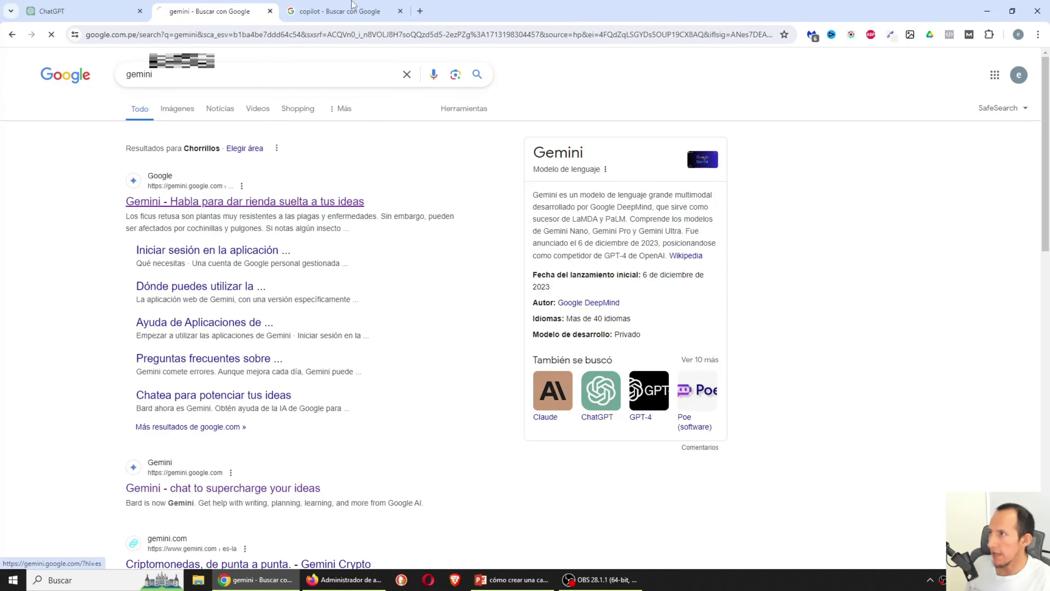
pyautogui.click(340, 11)
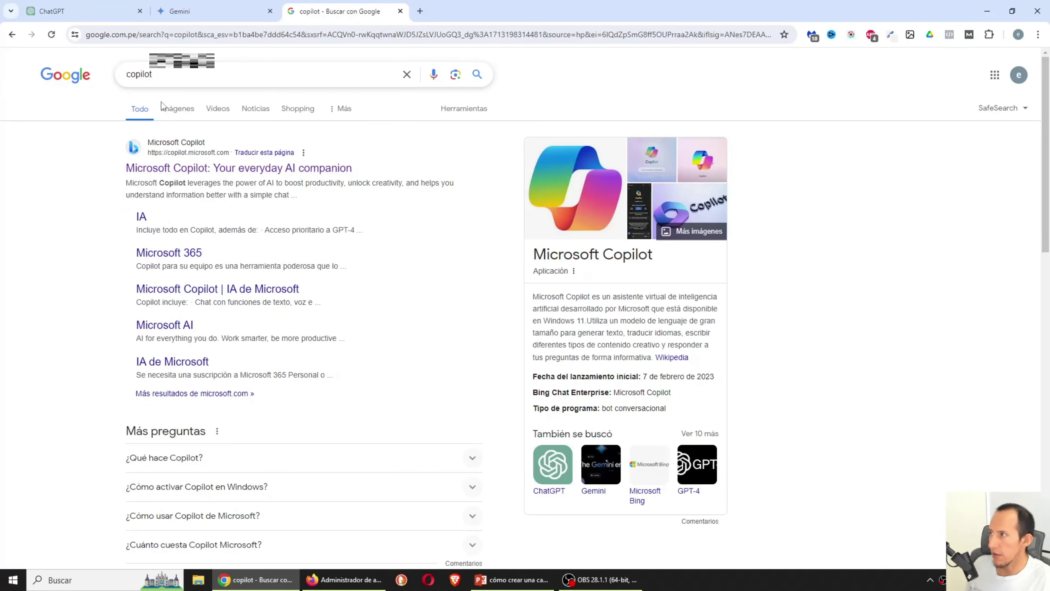
pyautogui.click(173, 168)
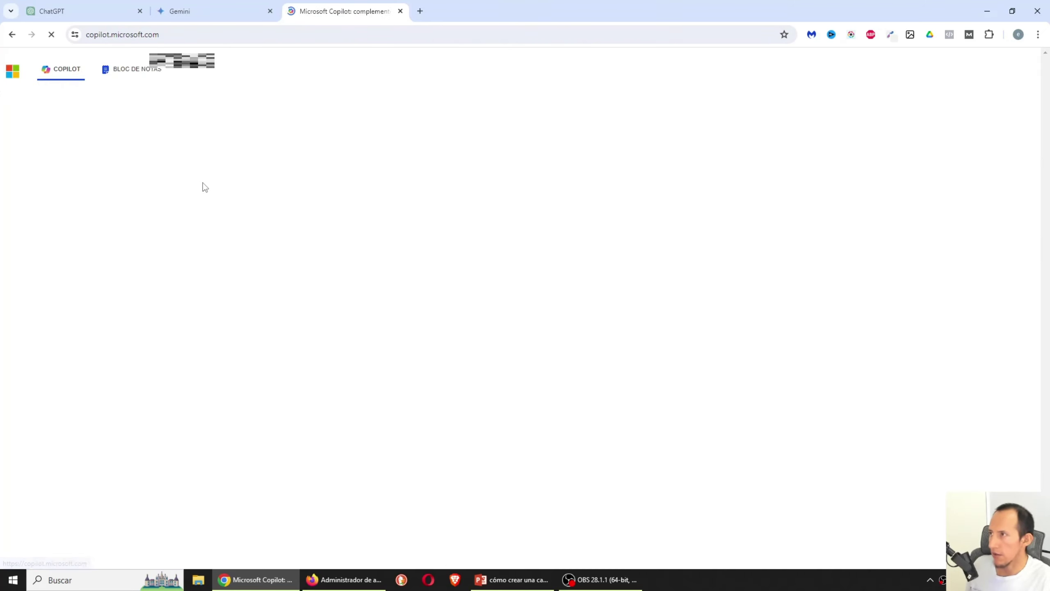
# Submit the copied Curso de Marketing Digital ad copy prompt to ChatGPT and Gemini
pyautogui.click(91, 11)
pyautogui.hotkey('ctrl', 'v')
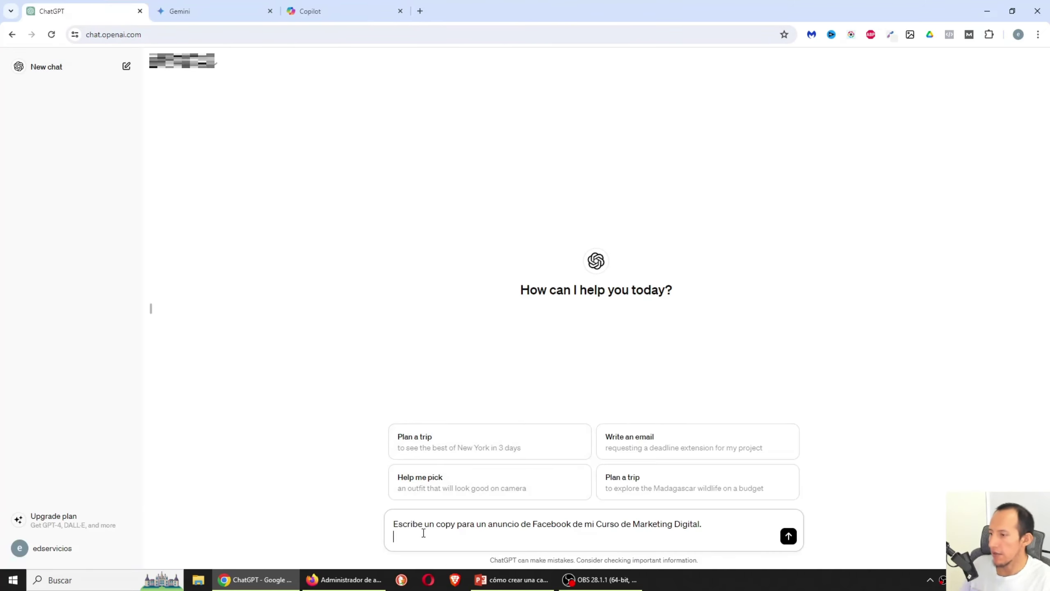
pyautogui.click(788, 537)
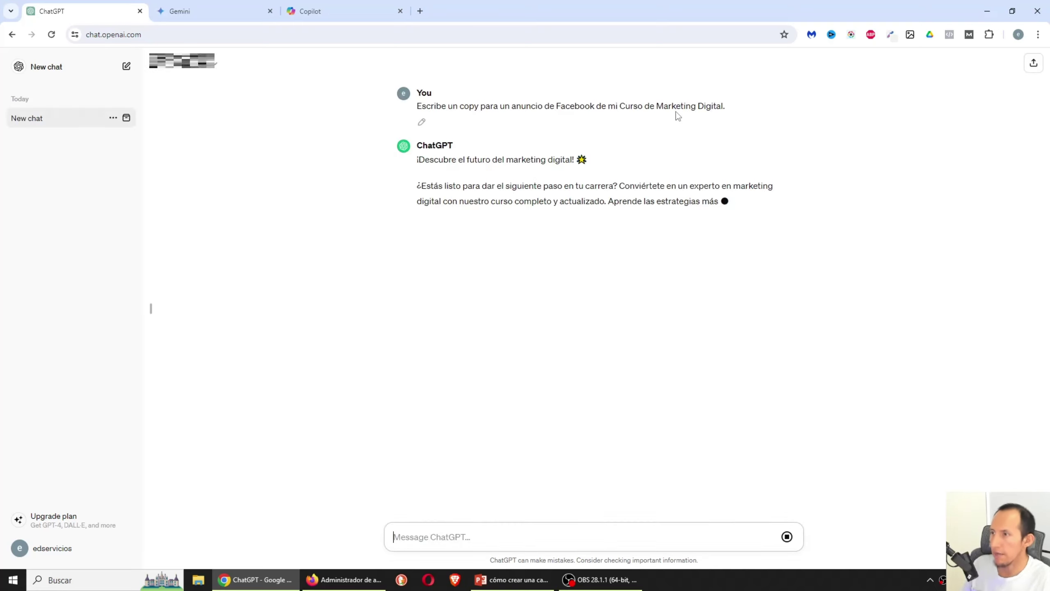
pyautogui.click(234, 10)
pyautogui.rightClick(445, 533)
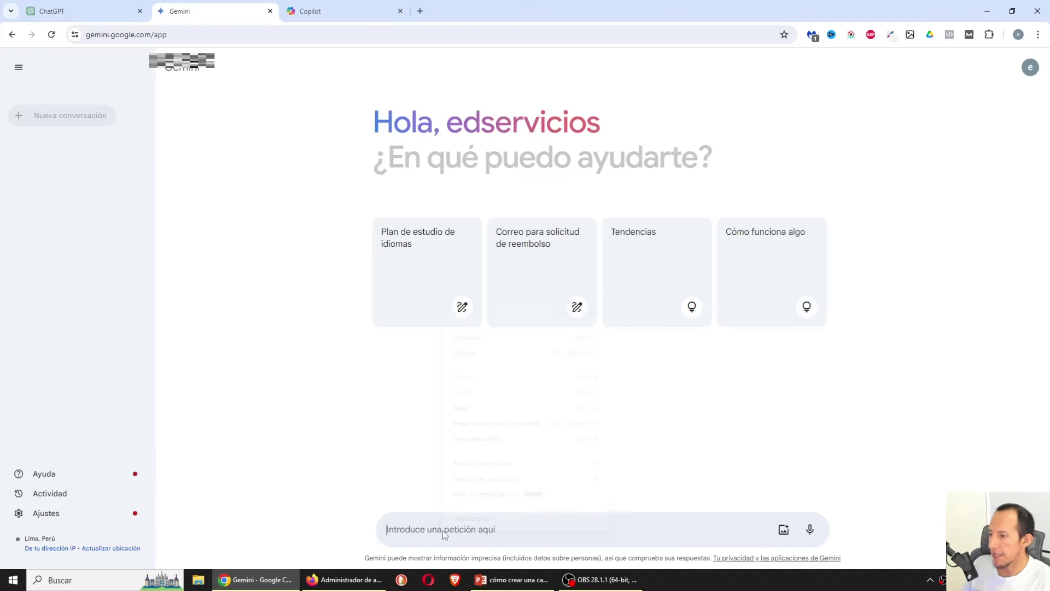
pyautogui.click(493, 422)
pyautogui.press('Return')
# Submit the same ad copy prompt to Copilot as unformatted text
pyautogui.click(343, 11)
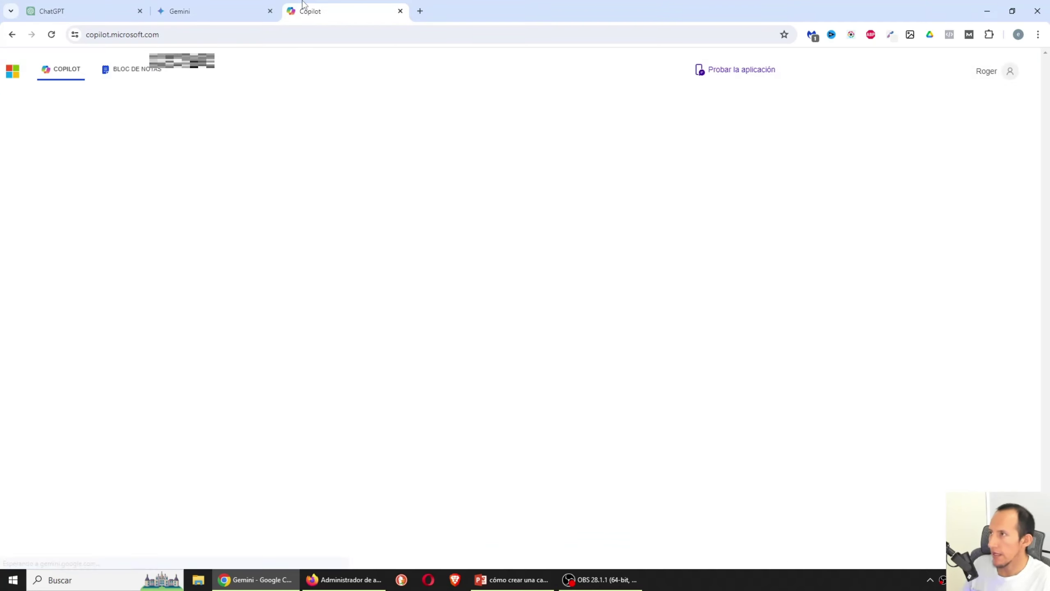
pyautogui.rightClick(214, 527)
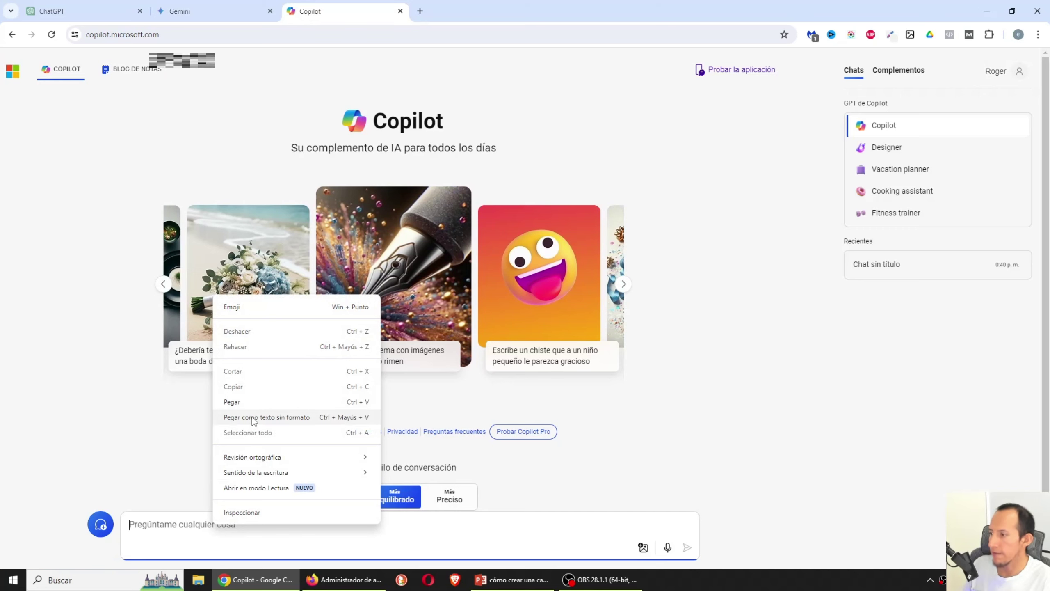
pyautogui.click(255, 418)
pyautogui.press('Return')
# Compare the ad copies written by ChatGPT, Gemini and Copilot for the marketing course, and return to the ChatGPT conversation
pyautogui.click(103, 11)
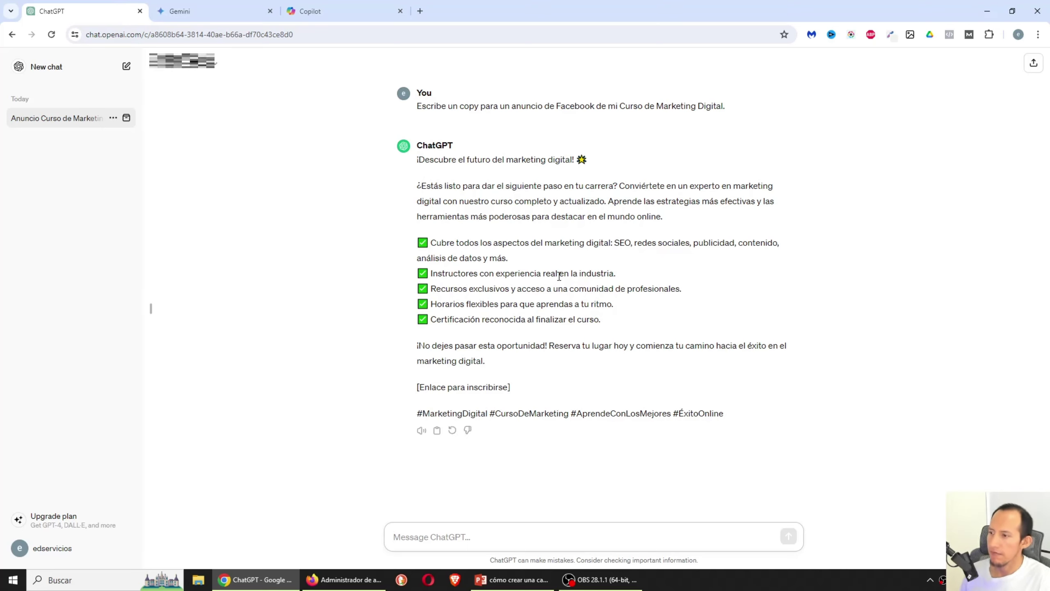
pyautogui.click(215, 11)
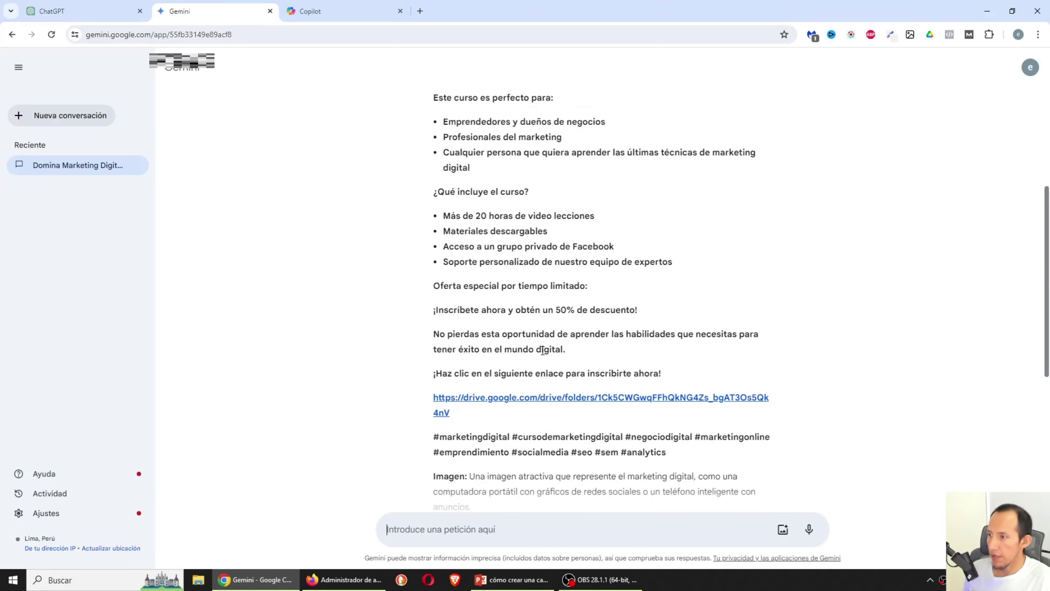
pyautogui.scroll(-10, 542, 350)
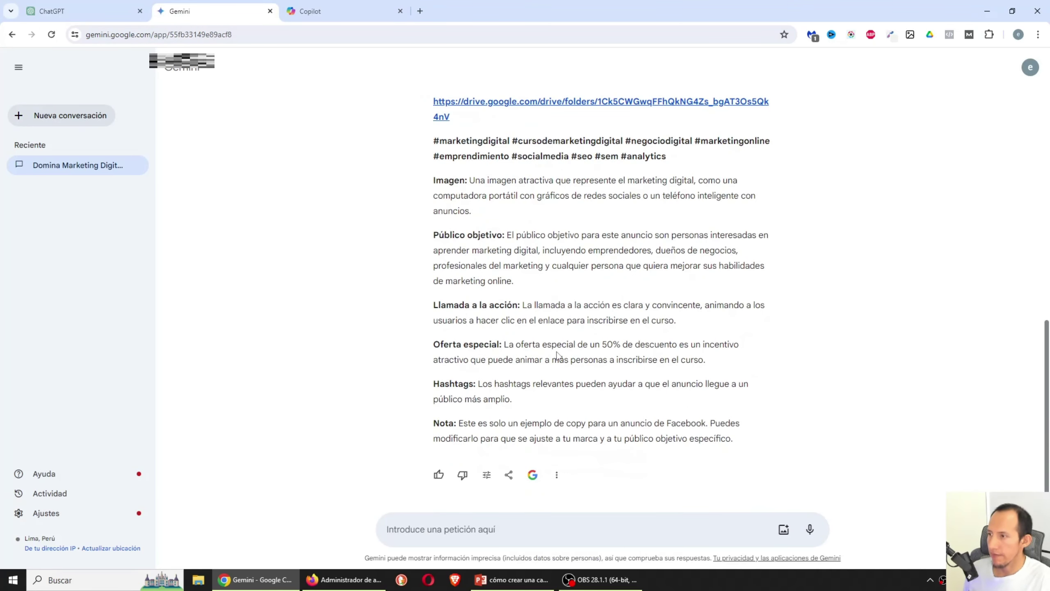
pyautogui.scroll(10, 557, 354)
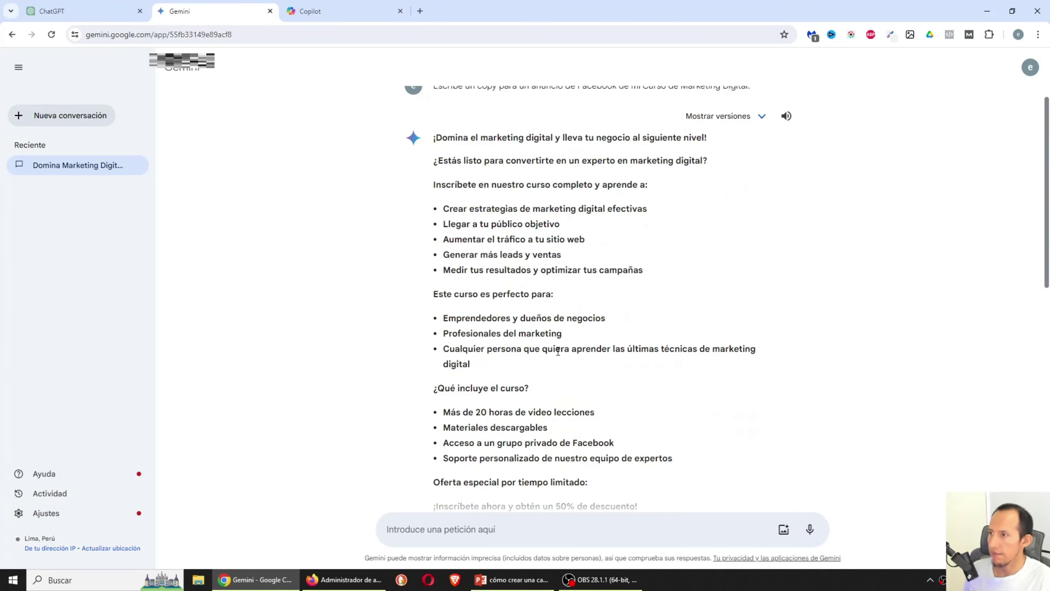
pyautogui.scroll(1, 558, 351)
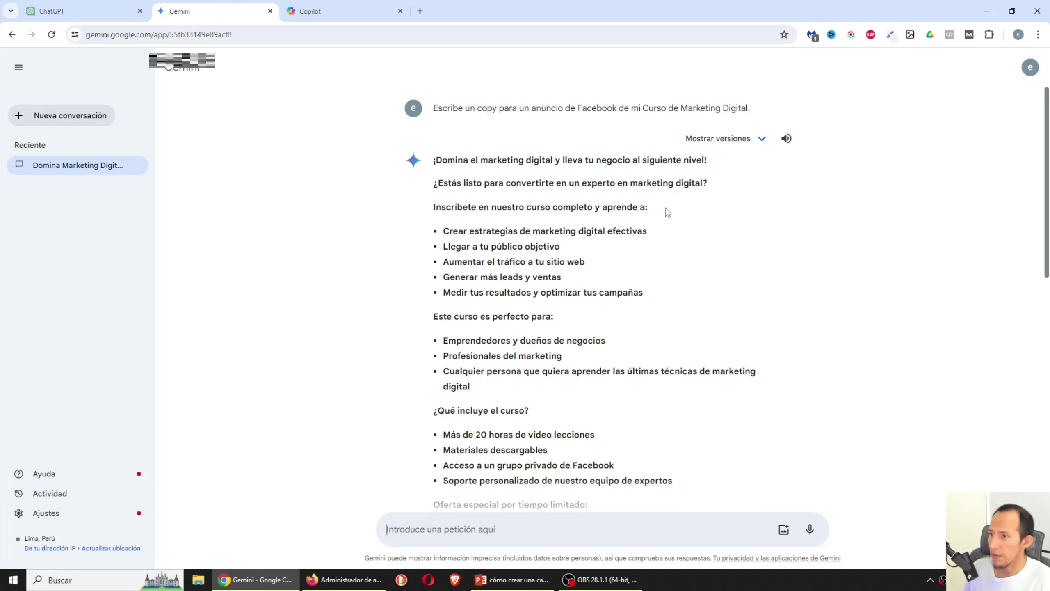
pyautogui.hotkey('ctrl', 'Tab')
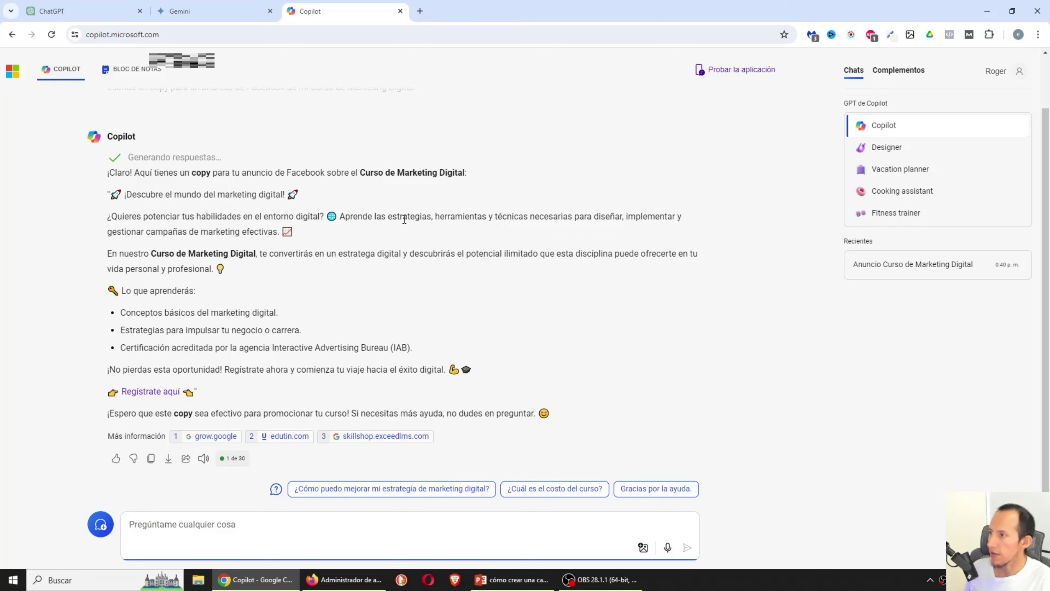
pyautogui.click(88, 5)
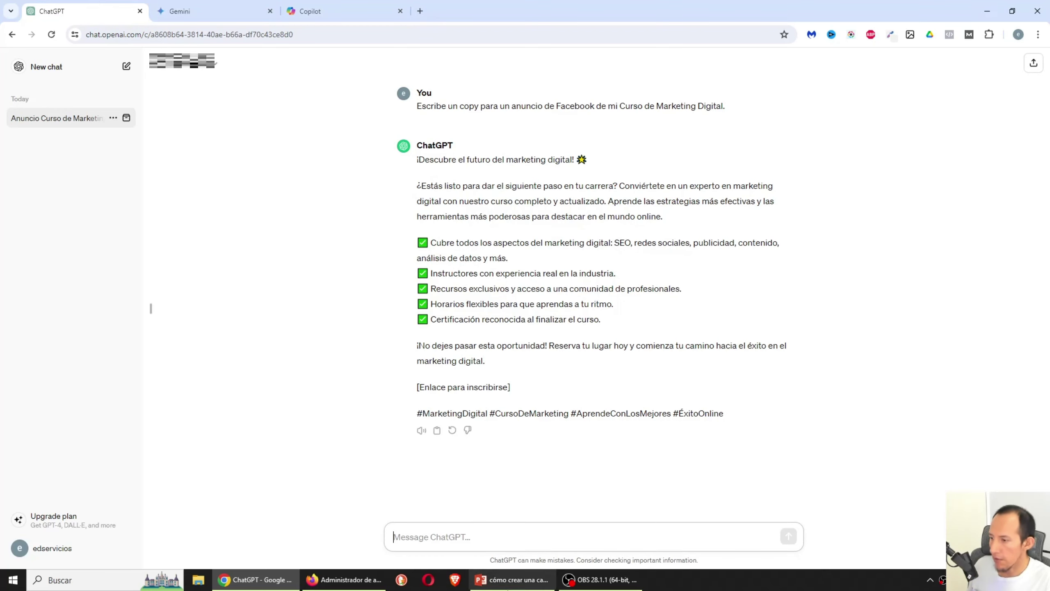
# Switch to PowerPoint and copy slide 6's second prompt, which targets business-owning emprendedores aged 18 to 45 in Ciudad de México
pyautogui.click(512, 579)
pyautogui.click(286, 315)
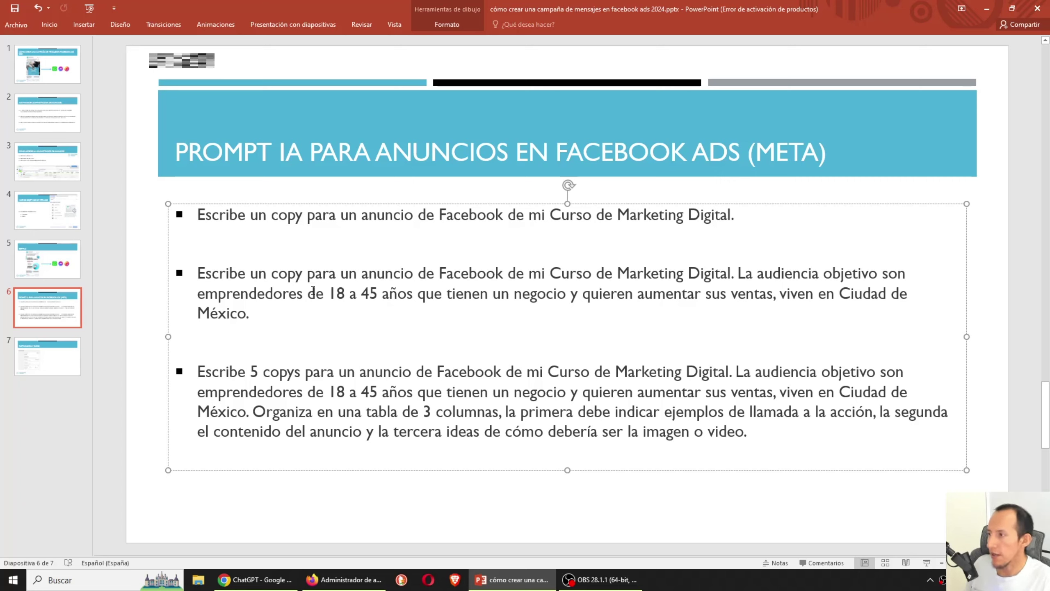
pyautogui.click(252, 300)
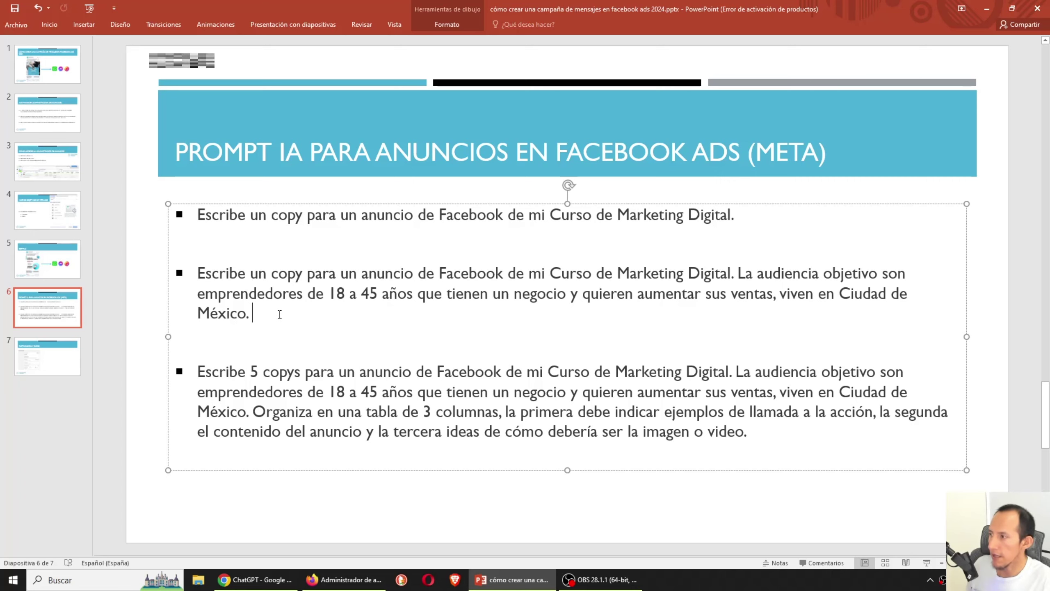
pyautogui.moveTo(279, 314); pyautogui.dragTo(192, 281)
pyautogui.hotkey('ctrl', 'c')
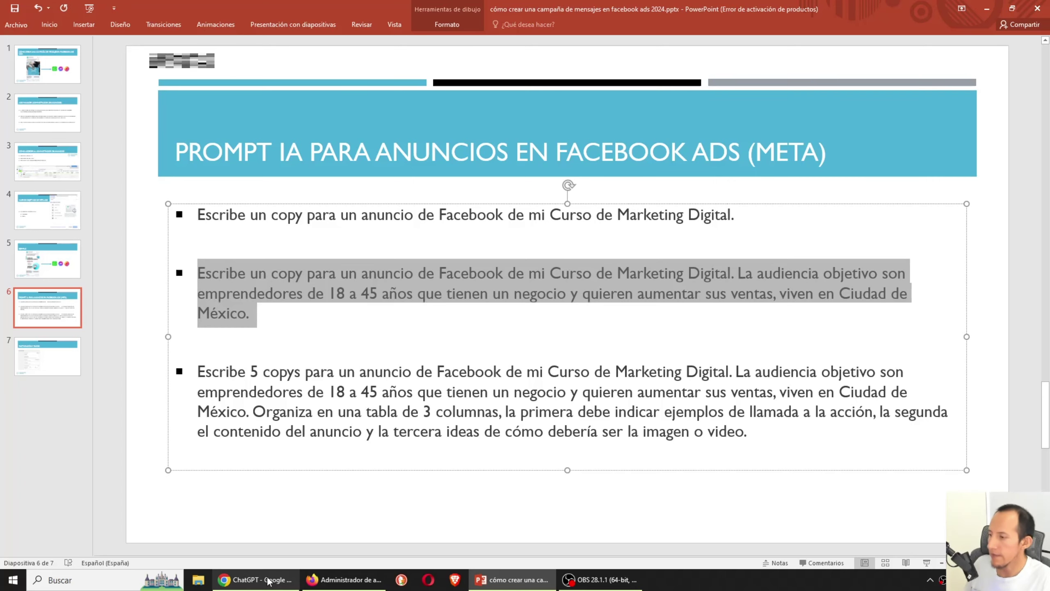
# Switch to Chrome and submit the copied prompt targeting Ciudad de México emprendedores aged 18 to 45 to ChatGPT and Gemini
pyautogui.click(255, 579)
pyautogui.write('Escribe un copy para un anuncio de Facebook de mi Curso de Marketing Digital. La audiencia objetivo son emprendedores de 18 a 40 años que tienen un negocio y quieren aumentar sus ventas, viven en Ciudad de México.')
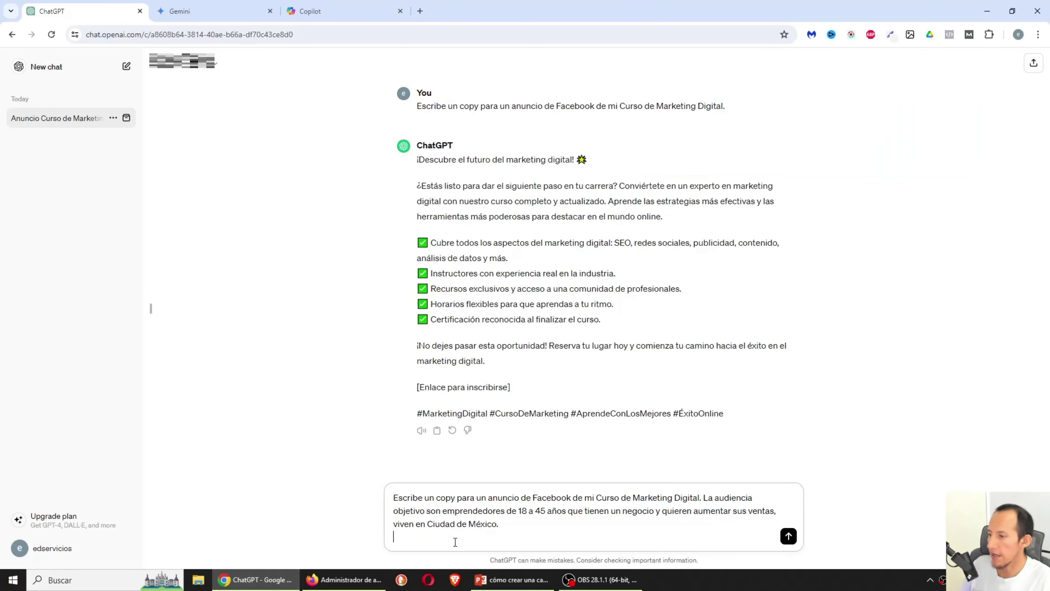
pyautogui.press('Return')
pyautogui.hotkey('ctrl', 'Tab')
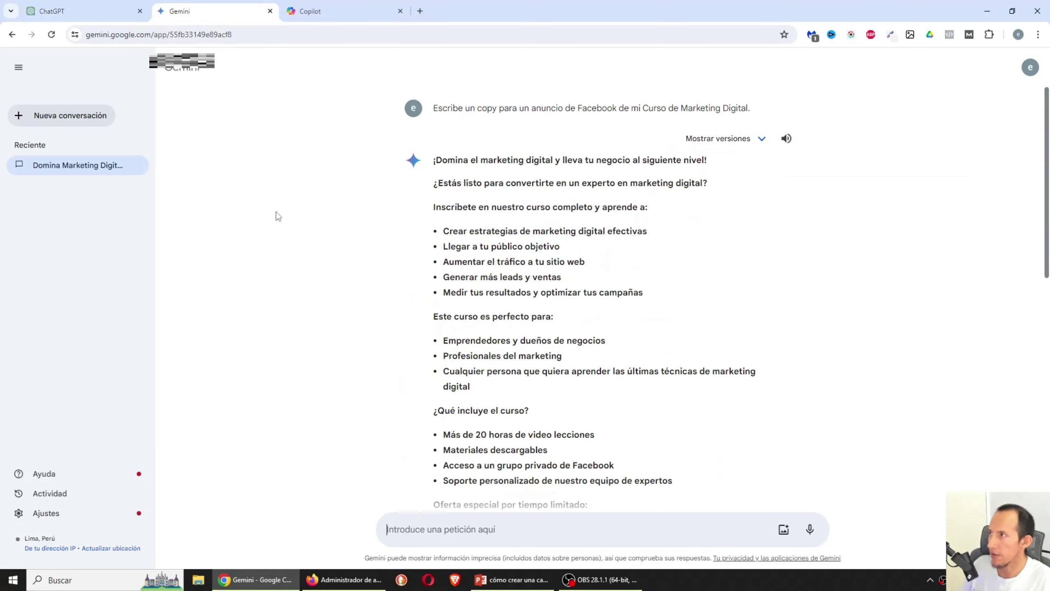
pyautogui.rightClick(417, 534)
pyautogui.click(468, 429)
pyautogui.press('Return')
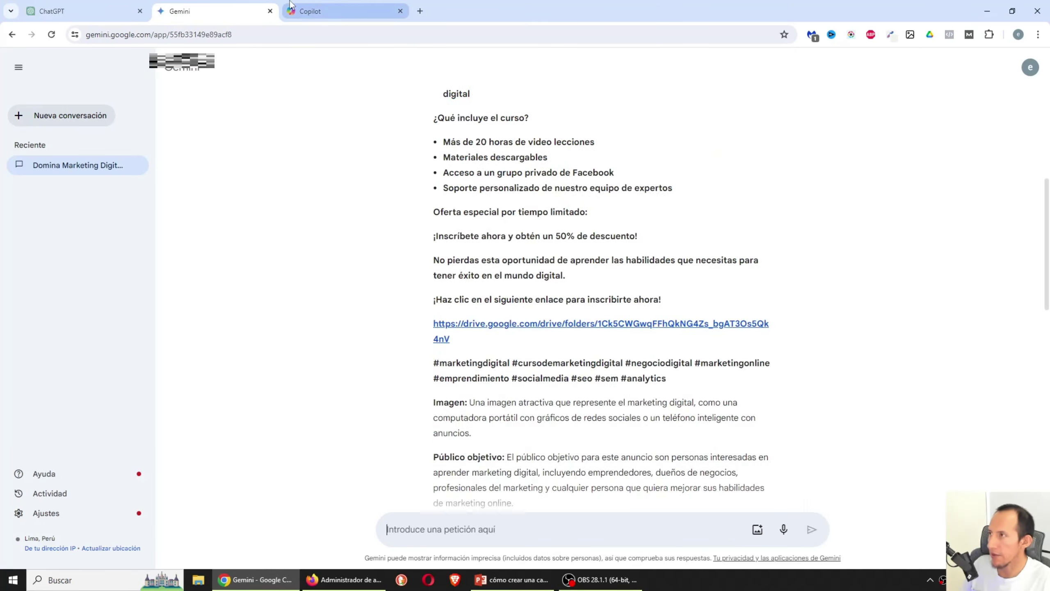
# Submit the same audience-targeted ad copy prompt to Copilot as unformatted text
pyautogui.click(292, 8)
pyautogui.rightClick(193, 528)
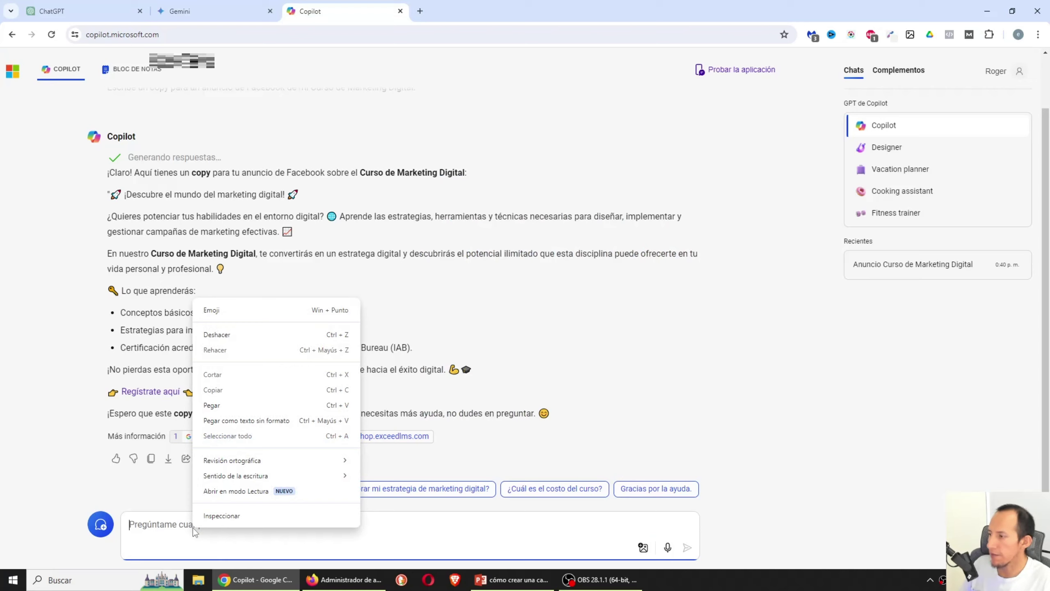
pyautogui.click(260, 431)
pyautogui.press('Return')
# Compare the audience-targeted ad copies written by ChatGPT, Gemini and Copilot, and return to the ChatGPT conversation
pyautogui.click(94, 6)
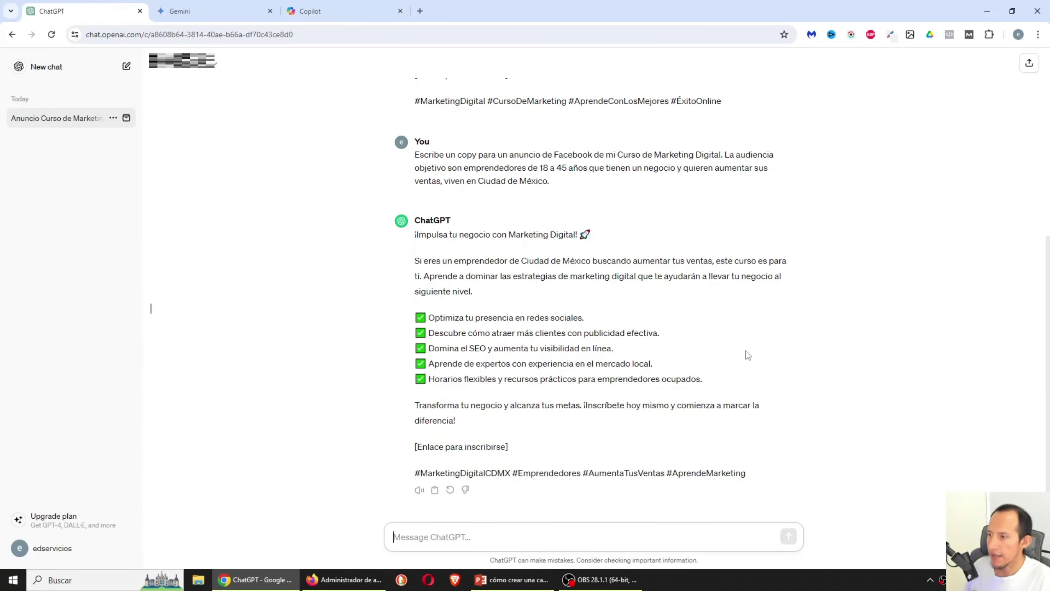
pyautogui.scroll(3, 715, 361)
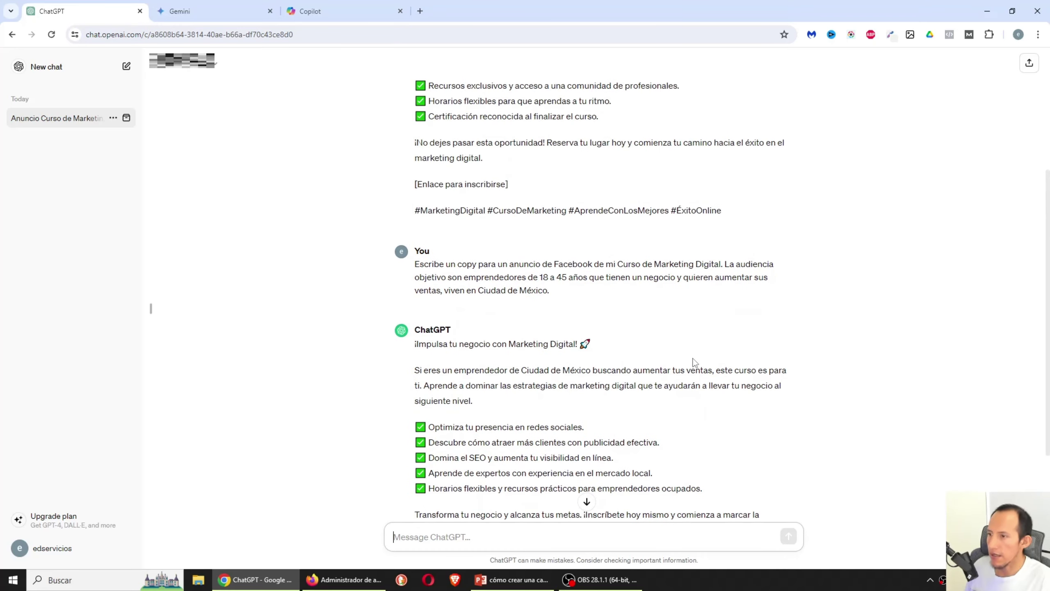
pyautogui.scroll(-3, 694, 362)
pyautogui.hotkey('ctrl', 'Tab')
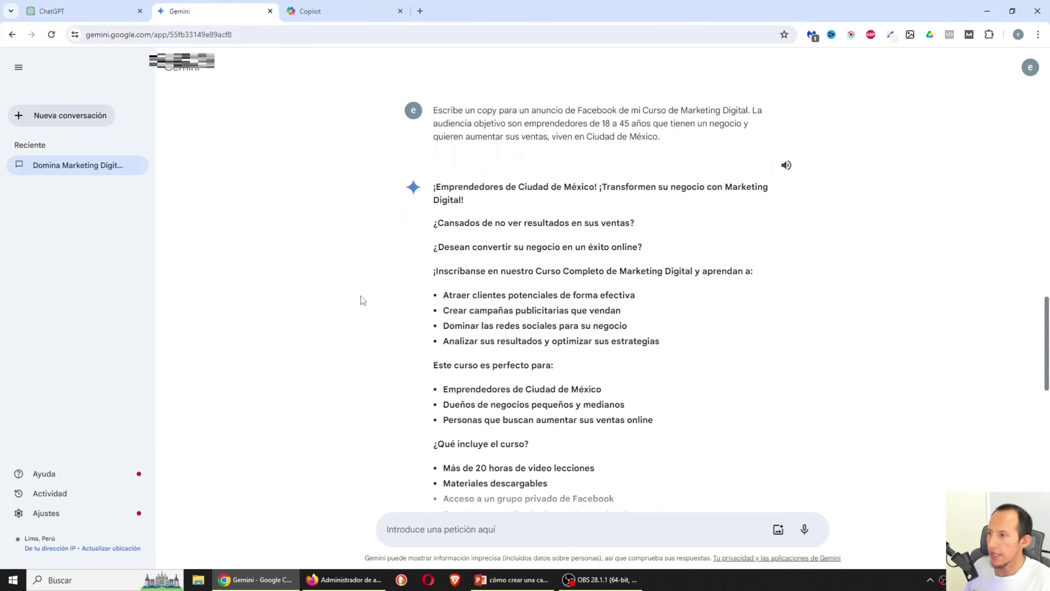
pyautogui.scroll(-12, 609, 363)
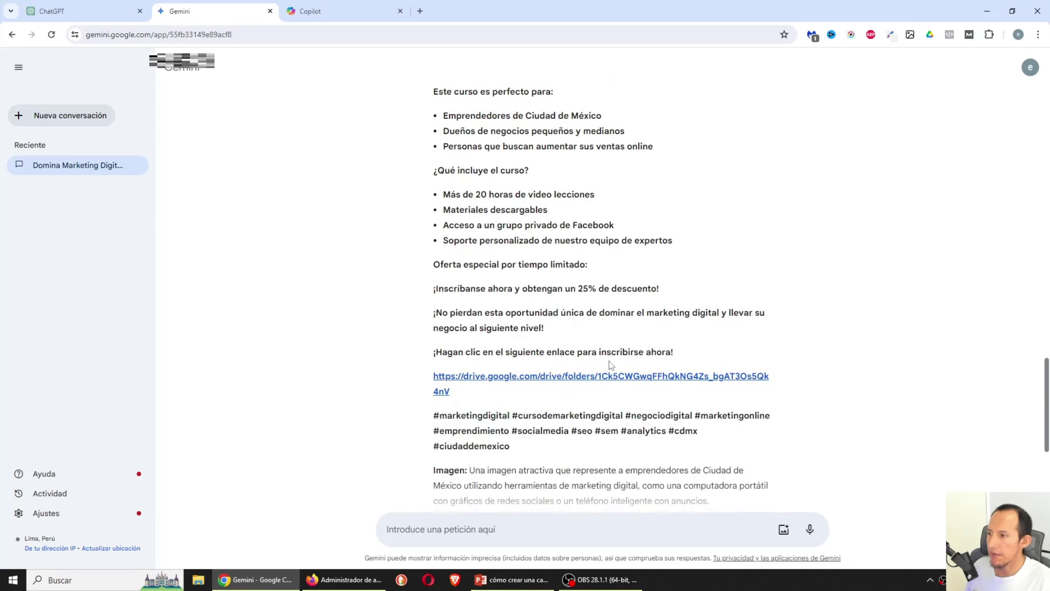
pyautogui.scroll(7, 607, 361)
pyautogui.scroll(8, 607, 361)
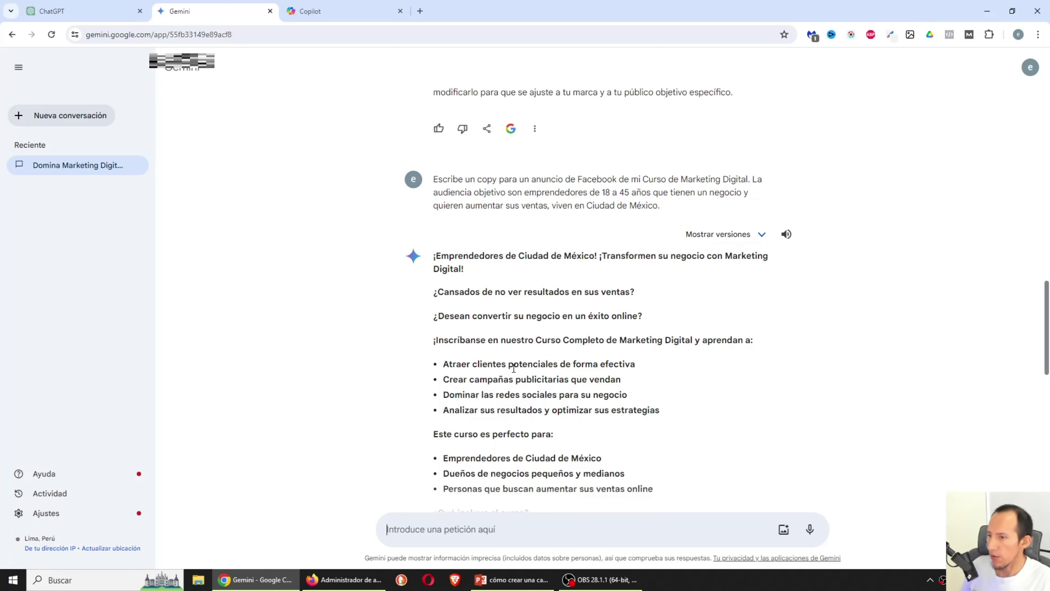
pyautogui.scroll(-1, 513, 368)
pyautogui.hotkey('ctrl', 'Tab')
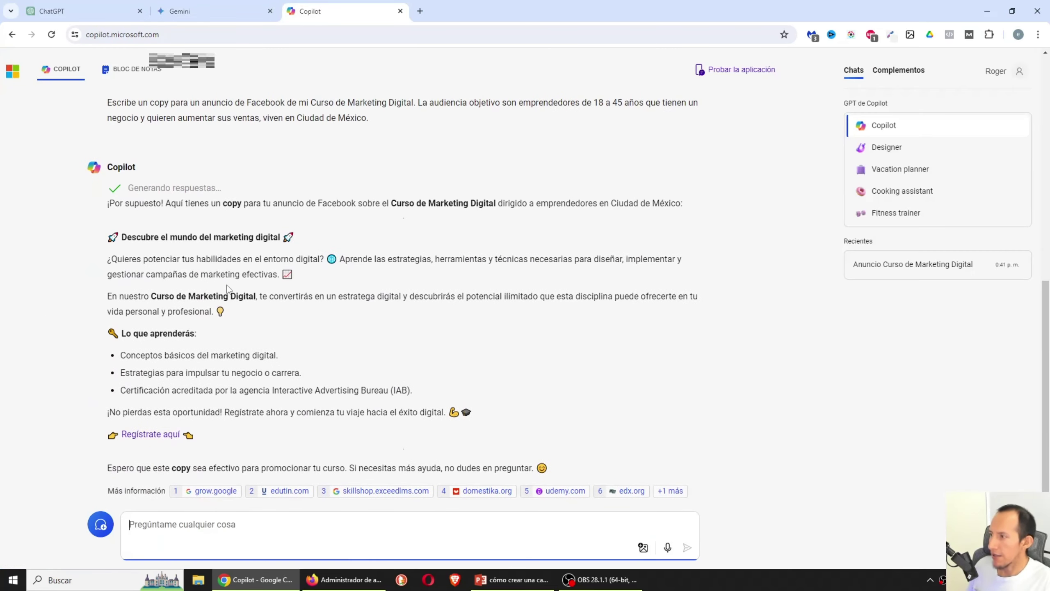
pyautogui.click(188, 8)
pyautogui.click(112, 11)
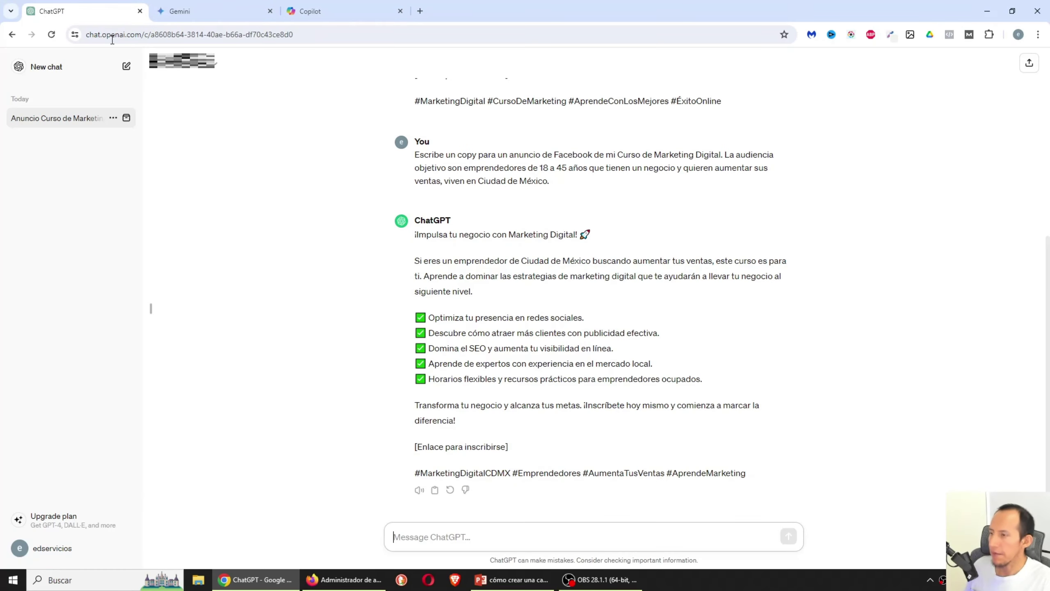
# Switch to PowerPoint and copy slide 6's third prompt, which requests 5 copys organized in a 3-column table
pyautogui.click(545, 575)
pyautogui.click(232, 374)
pyautogui.moveTo(203, 371); pyautogui.dragTo(789, 428)
pyautogui.hotkey('ctrl', 'c')
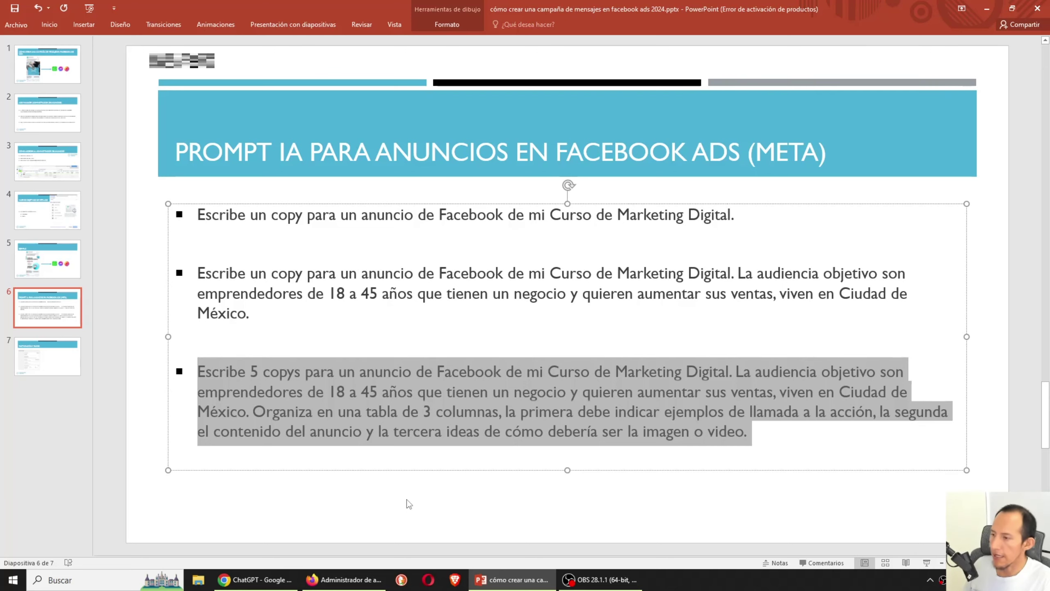
# Switch to Chrome and submit the copied prompt for 5 copys in a 3-column table to ChatGPT and Gemini
pyautogui.click(255, 580)
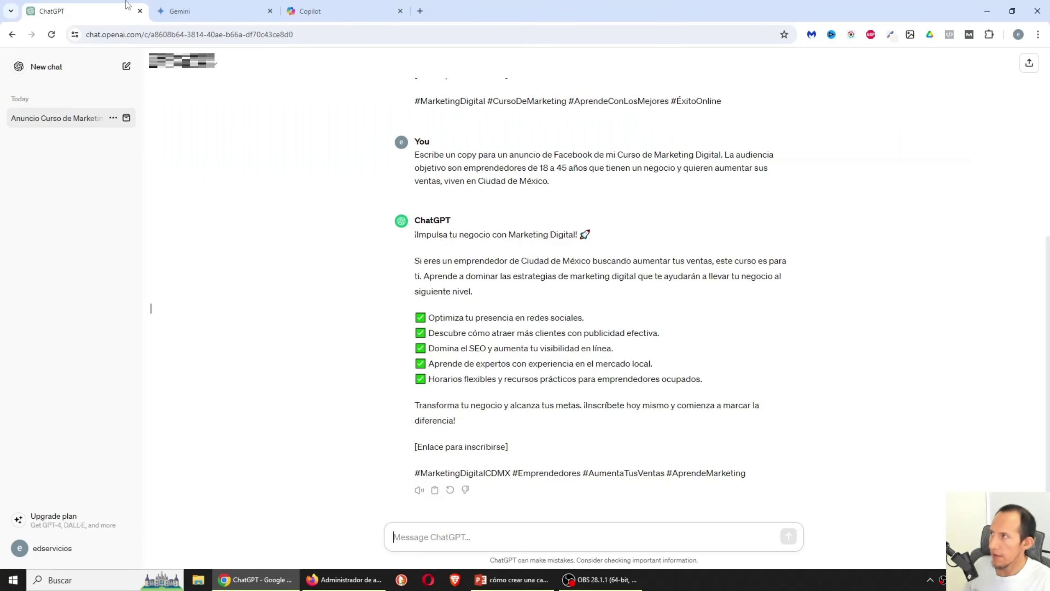
pyautogui.write('Escribe 5 copys para un anuncio de Facebook de mi Curso de Marketing Digital. La audiencia objetivo son emprendedores de 18 a 45 años que tienen un negocio y quieren aumentar sus ventas, viven en Ciudad de México. Organiza en una tabla de 3 columnas, la primera debe indicar ejemplos de llamado a la acción, la segunda el contenido del anuncio y la tercera ideas de cómo debería ser la imagen o video.')
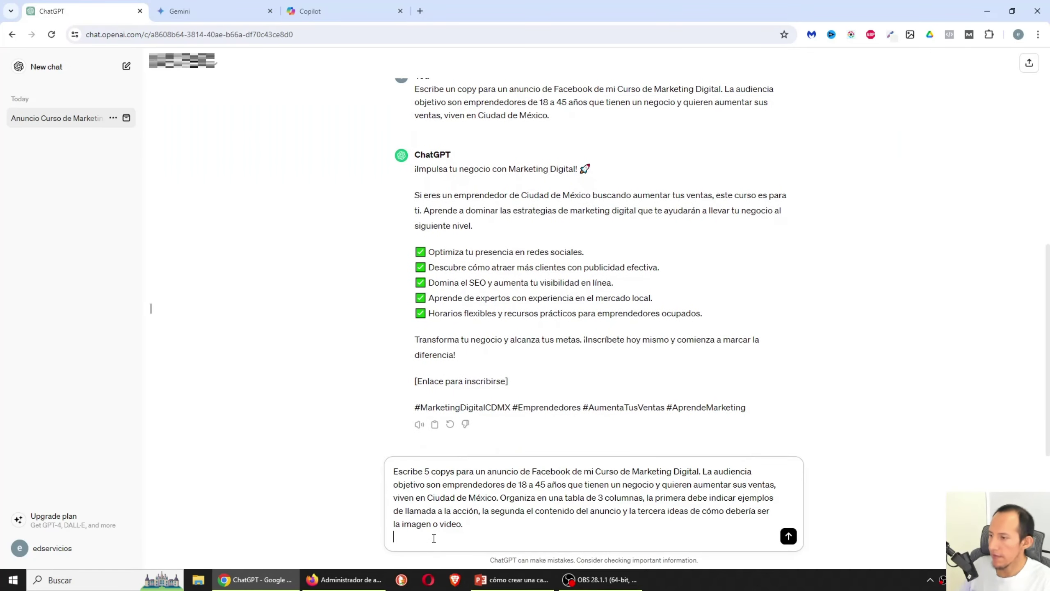
pyautogui.press('Return')
pyautogui.click(247, 9)
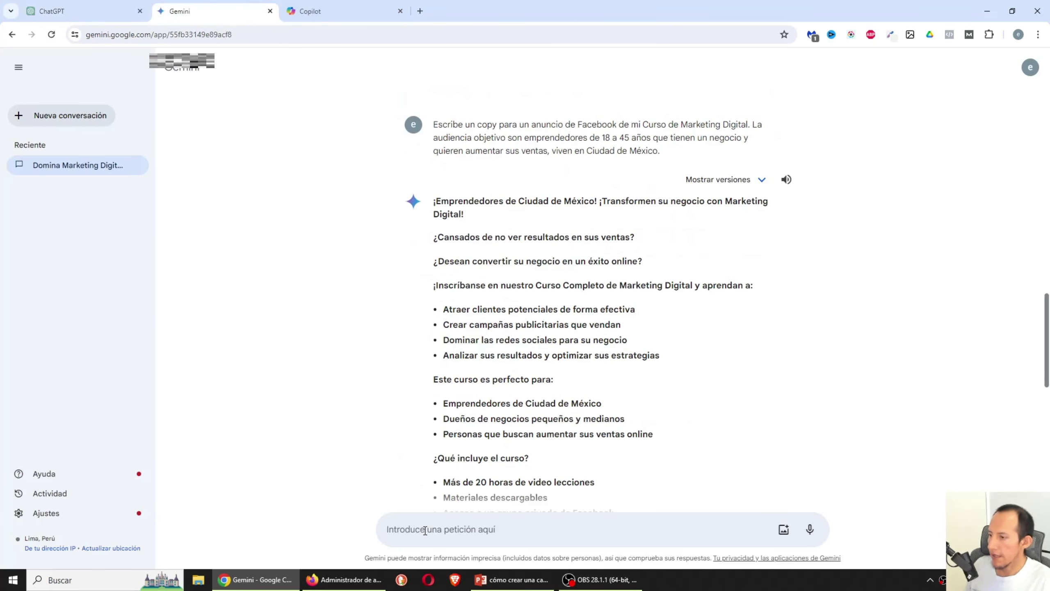
pyautogui.rightClick(425, 530)
pyautogui.click(459, 422)
pyautogui.press('Return')
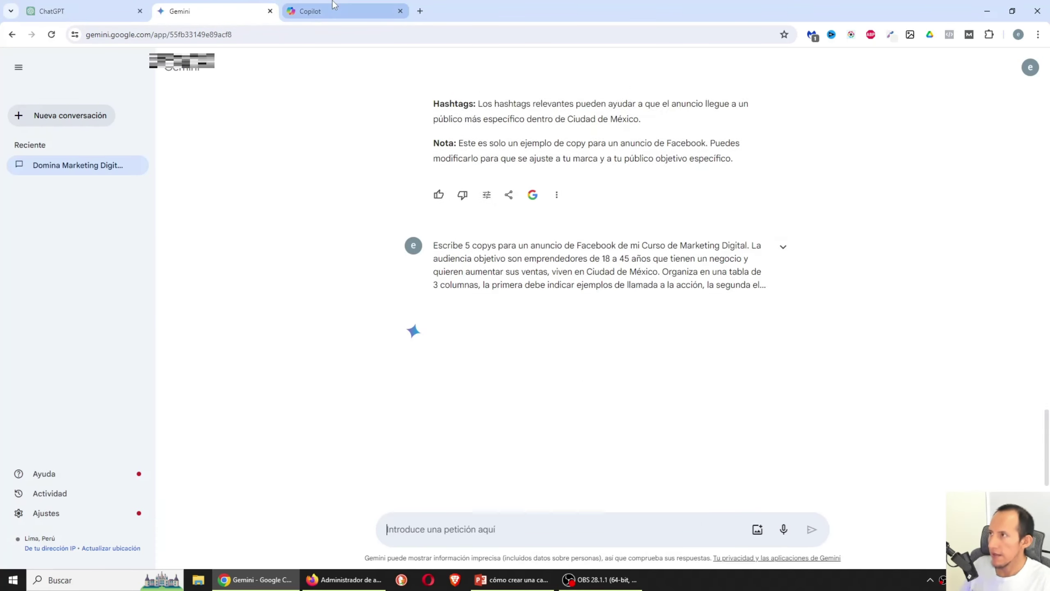
# Submit the same 5-copys table prompt to Copilot as unformatted text, and return to the ChatGPT conversation
pyautogui.click(334, 5)
pyautogui.rightClick(282, 517)
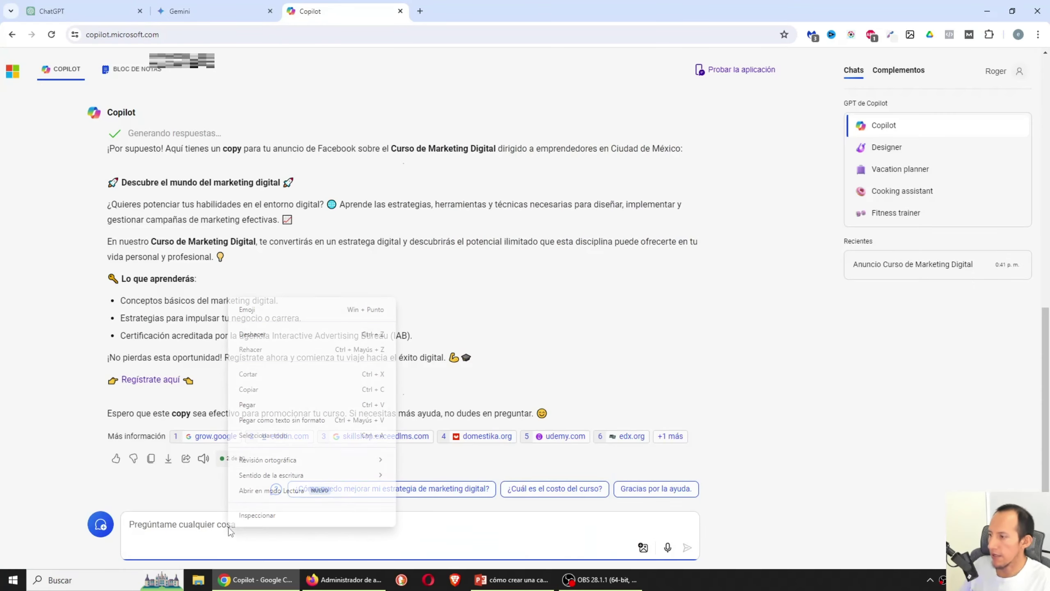
pyautogui.click(281, 420)
pyautogui.press('Return')
pyautogui.click(83, 11)
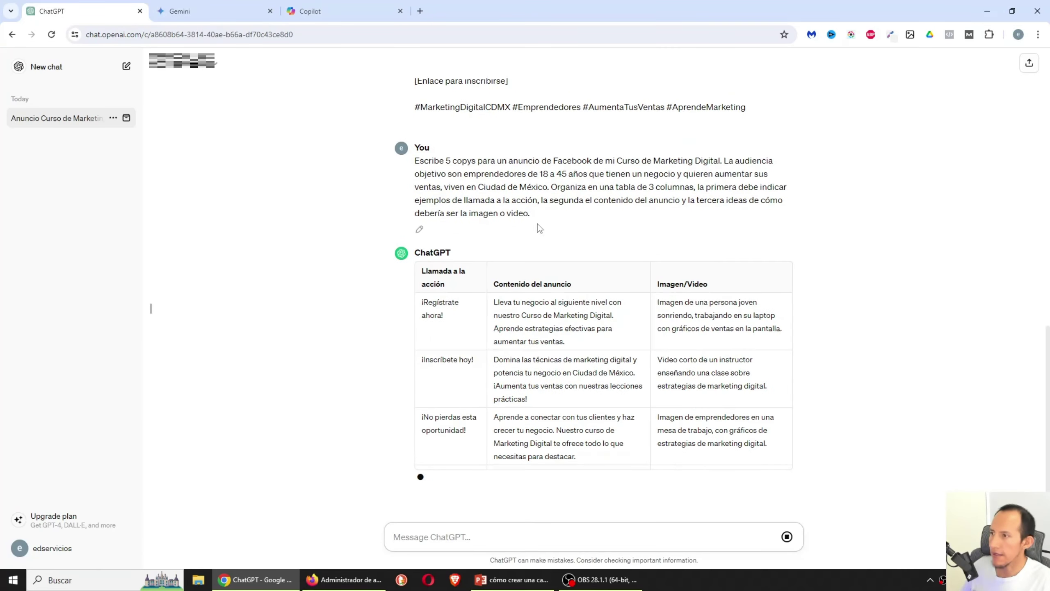